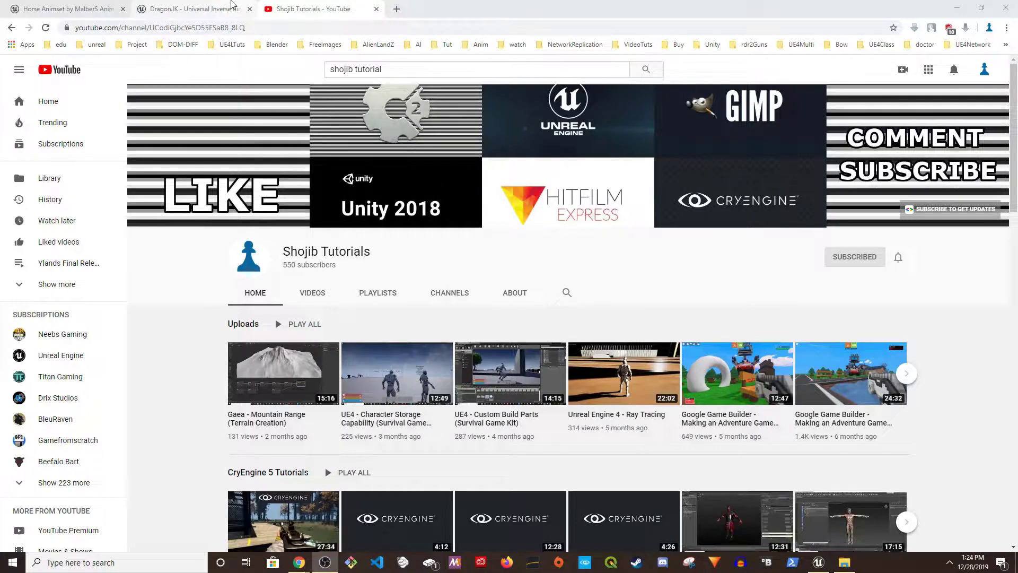
Review the marketplace pages of the Horse Animset pack and the Dragon.IK inverse kinematics plugin
click(215, 7)
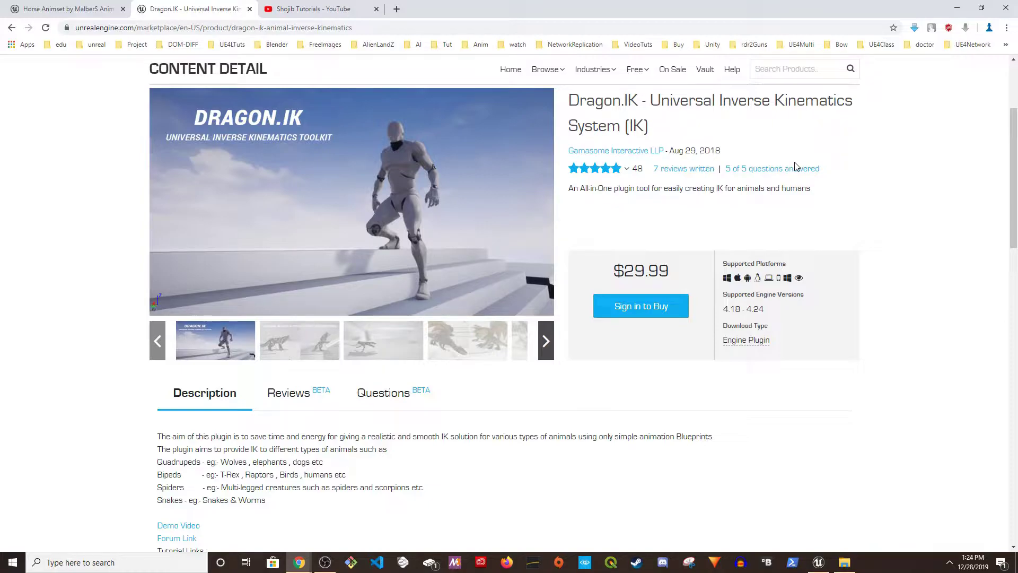
click(101, 8)
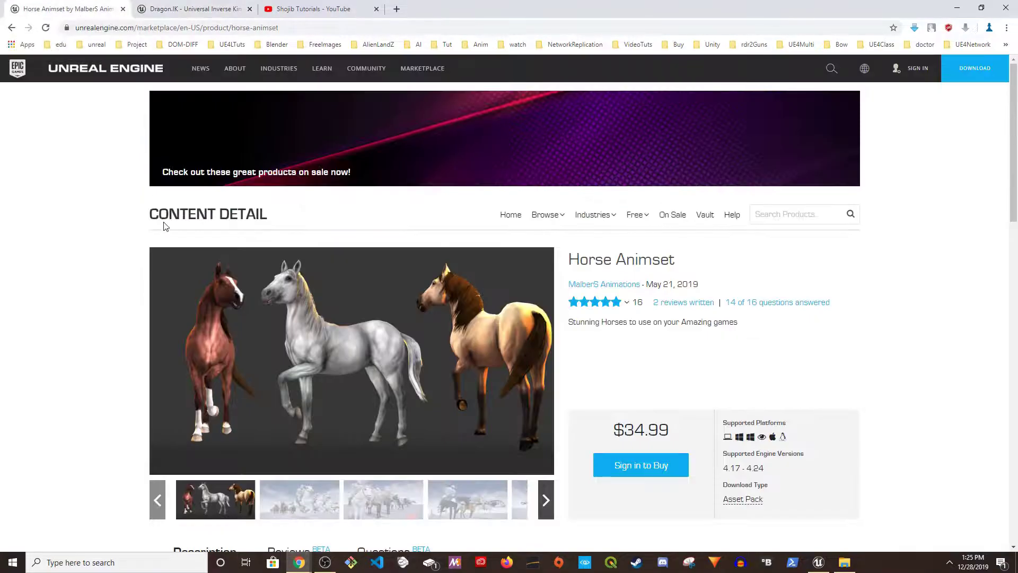
scroll(405, 291, down, 2)
scroll(484, 274, up, 2)
scroll(386, 375, down, 5)
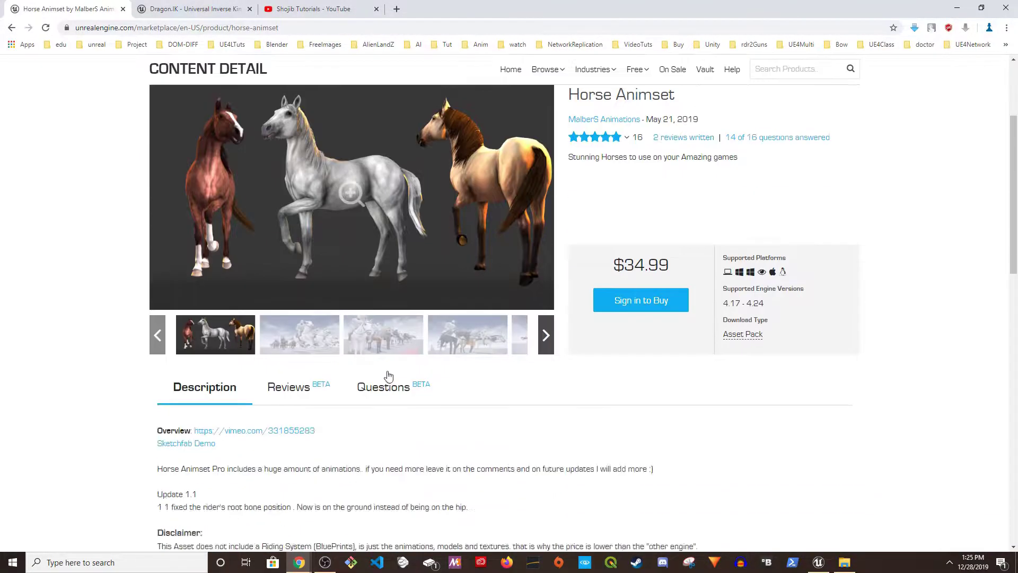
scroll(285, 264, up, 2)
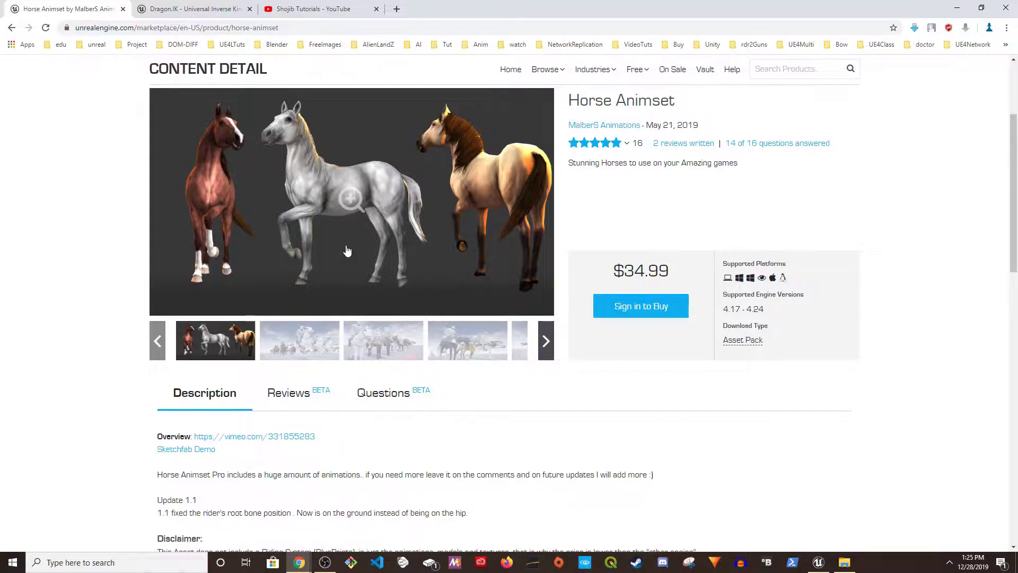
scroll(347, 251, up, 3)
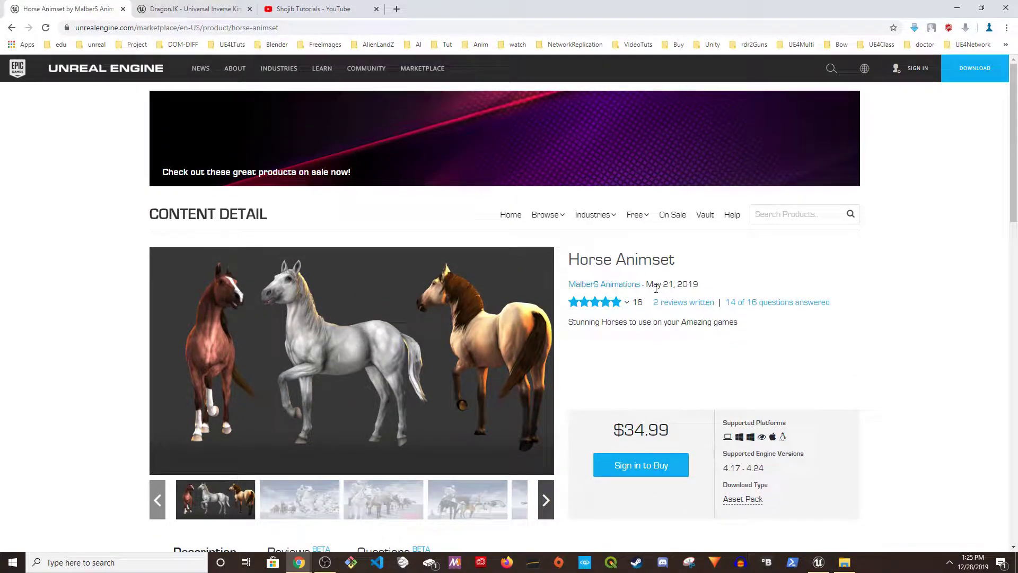
click(193, 9)
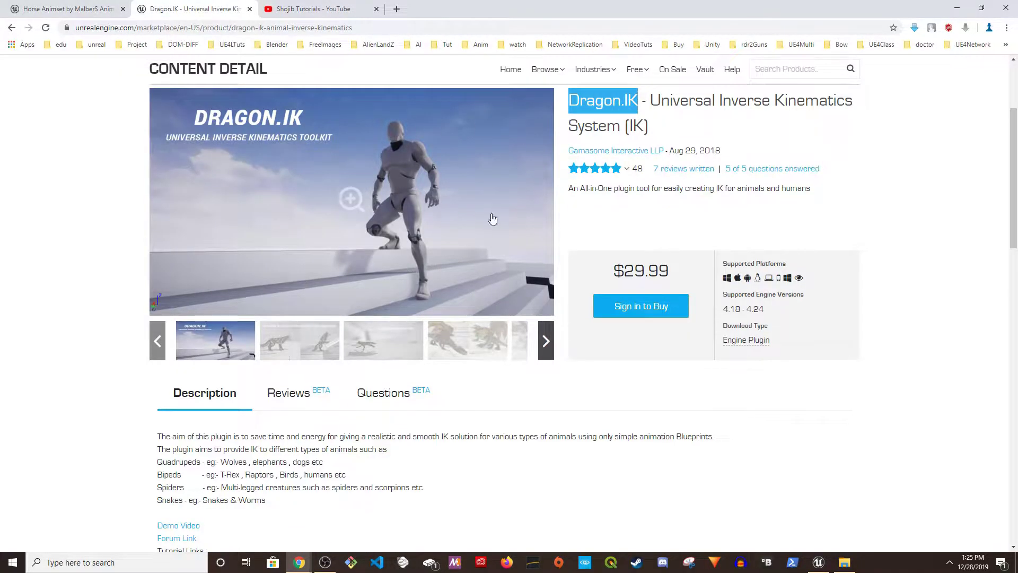
scroll(468, 258, up, 3)
scroll(307, 312, down, 3)
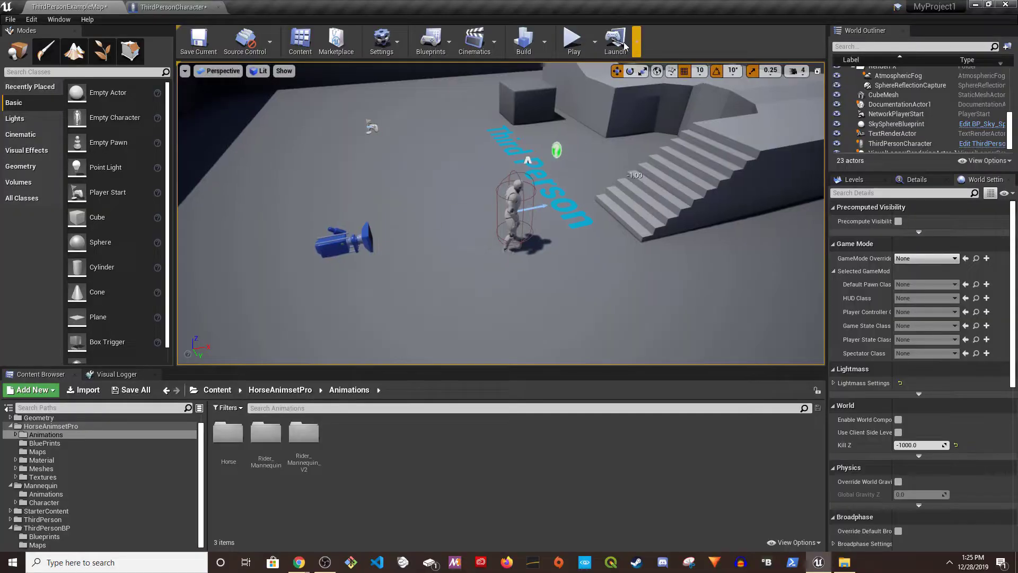
Switch to Unreal Editor, play-test the level briefly, and open the project's plugin list
click(572, 39)
key(Escape)
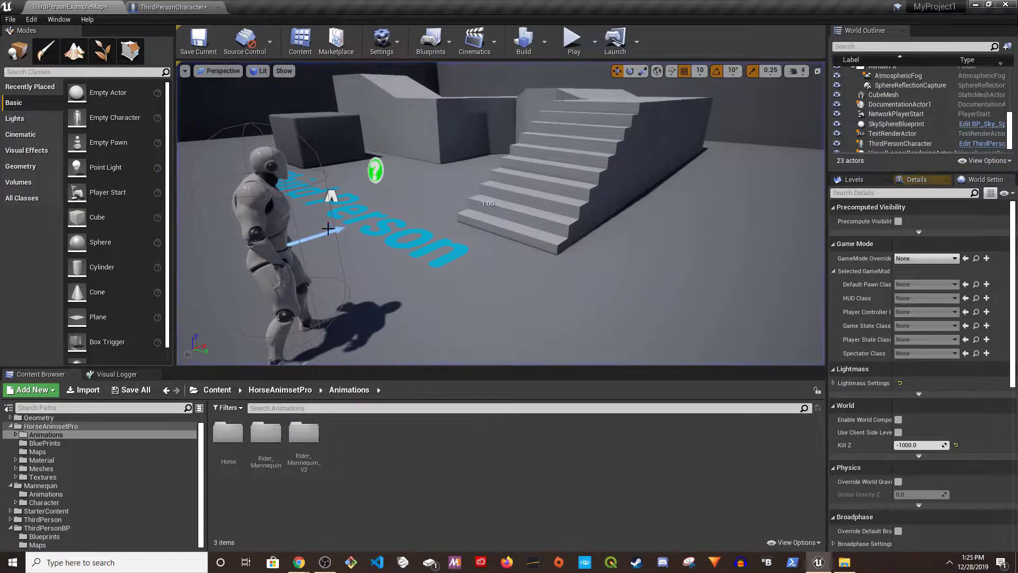
click(330, 316)
click(31, 19)
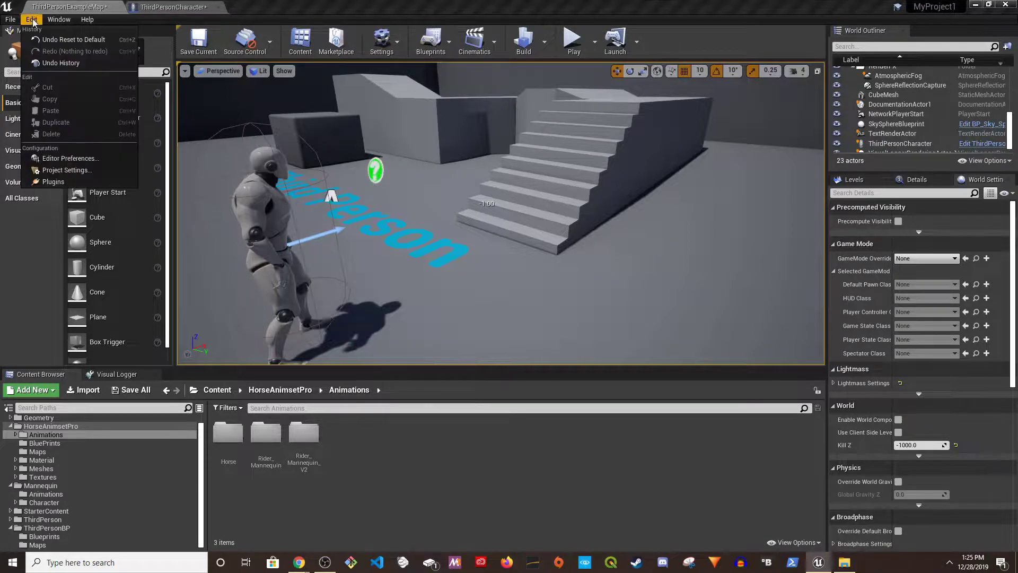
click(46, 180)
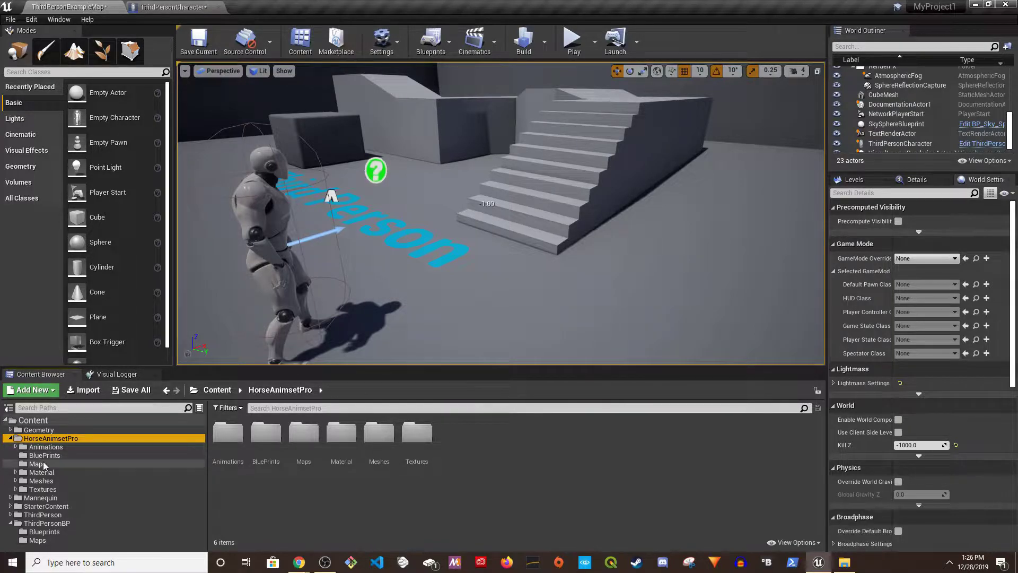
Open the ThirdPersonCharacter blueprint from the Blueprints folder of ThirdPersonBP
click(11, 438)
click(263, 207)
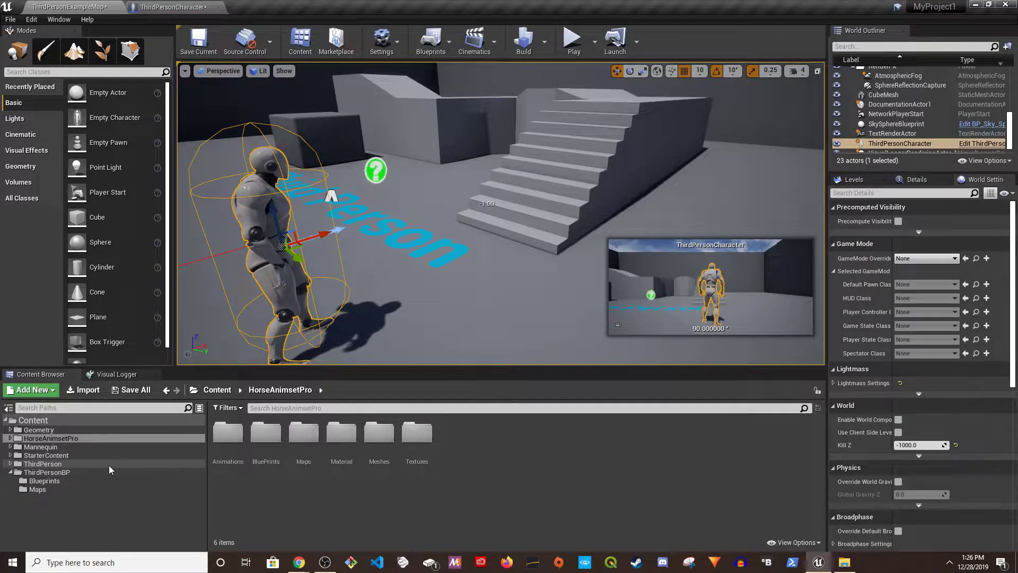
click(68, 481)
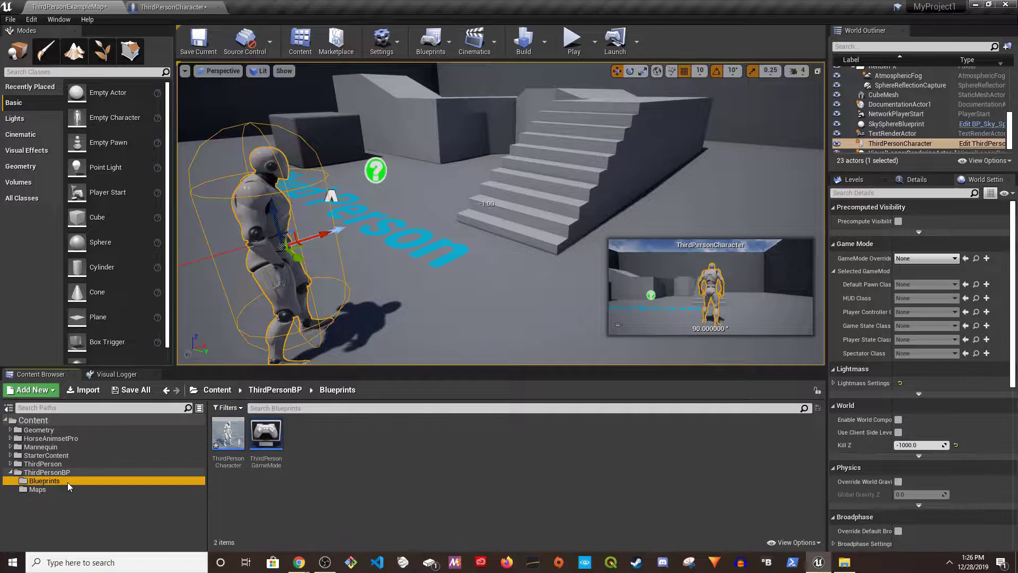
double_click(228, 424)
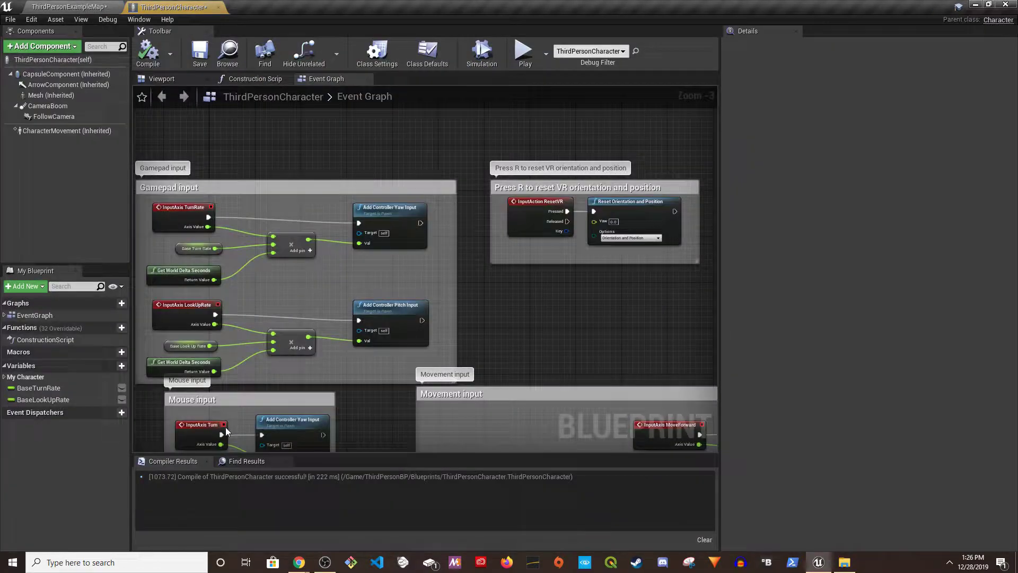
Set the skeletal mesh of the character's inherited Mesh component to SK_Horse and compile the blueprint
click(41, 98)
click(973, 45)
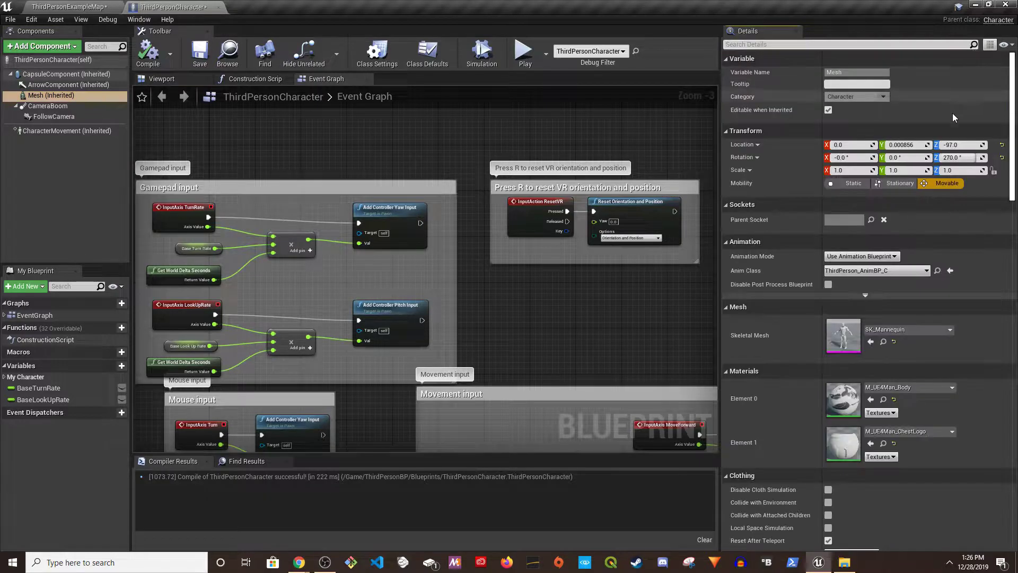
click(910, 329)
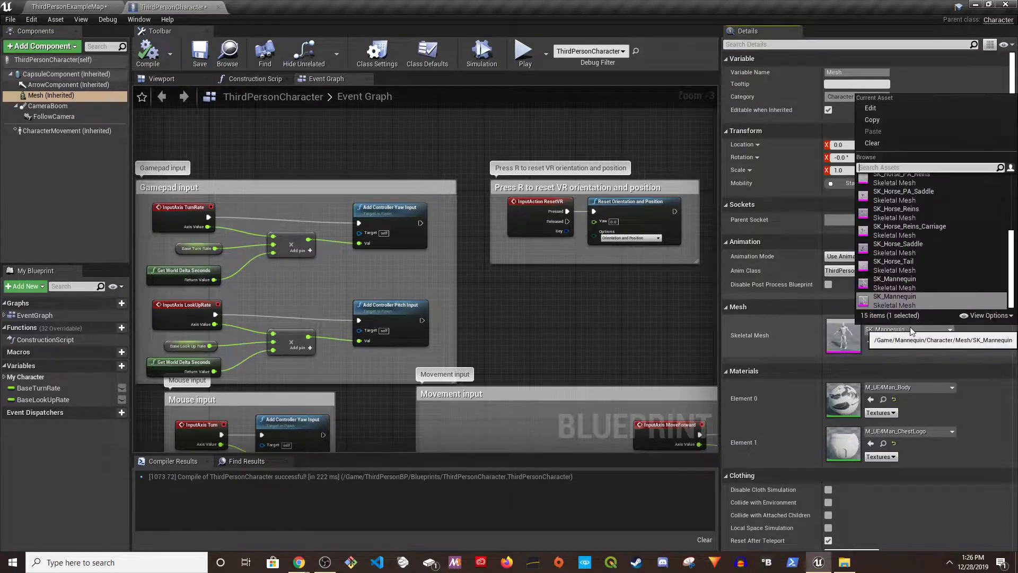
text(horse)
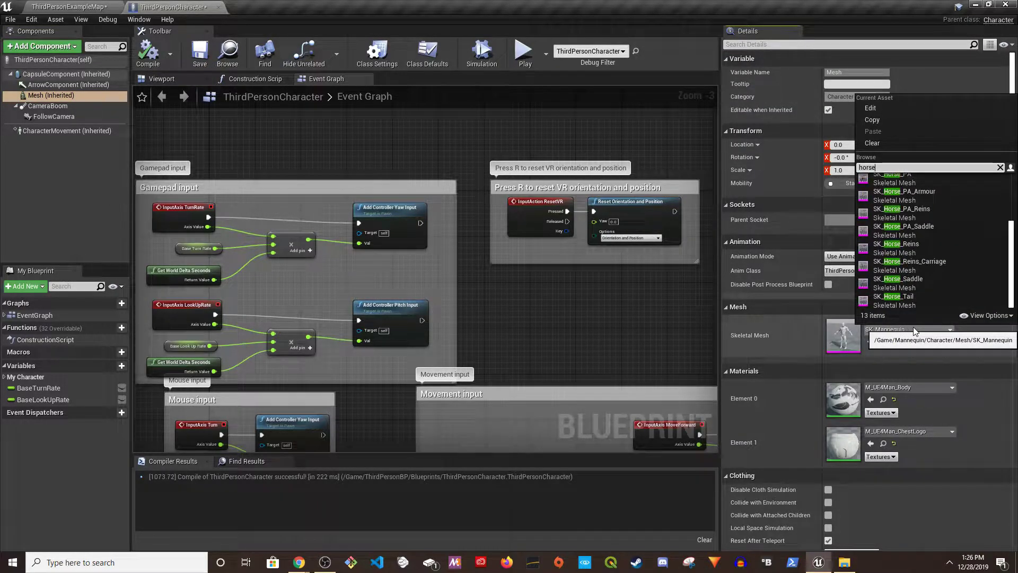
drag(1011, 228, 1011, 169)
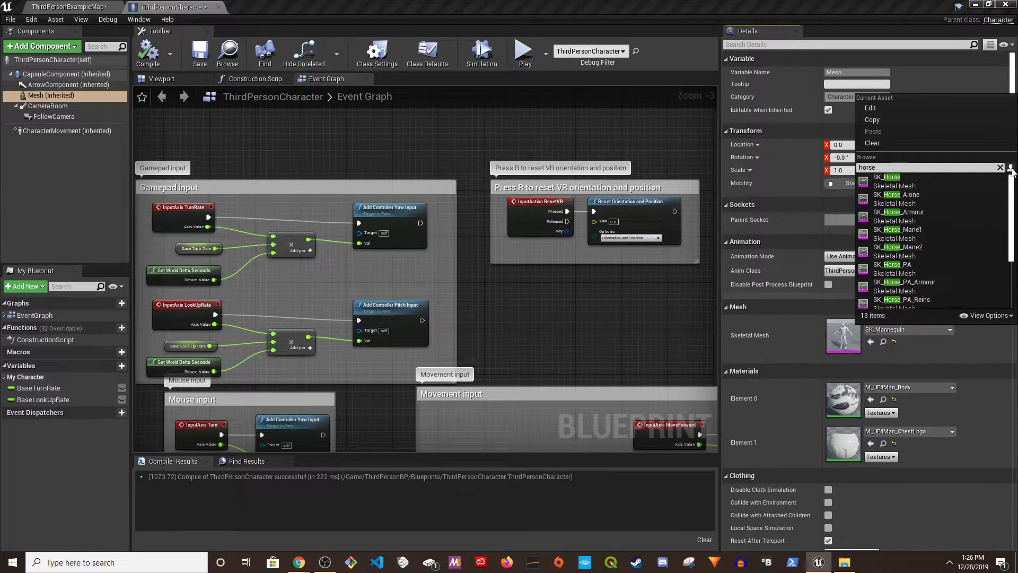
click(905, 185)
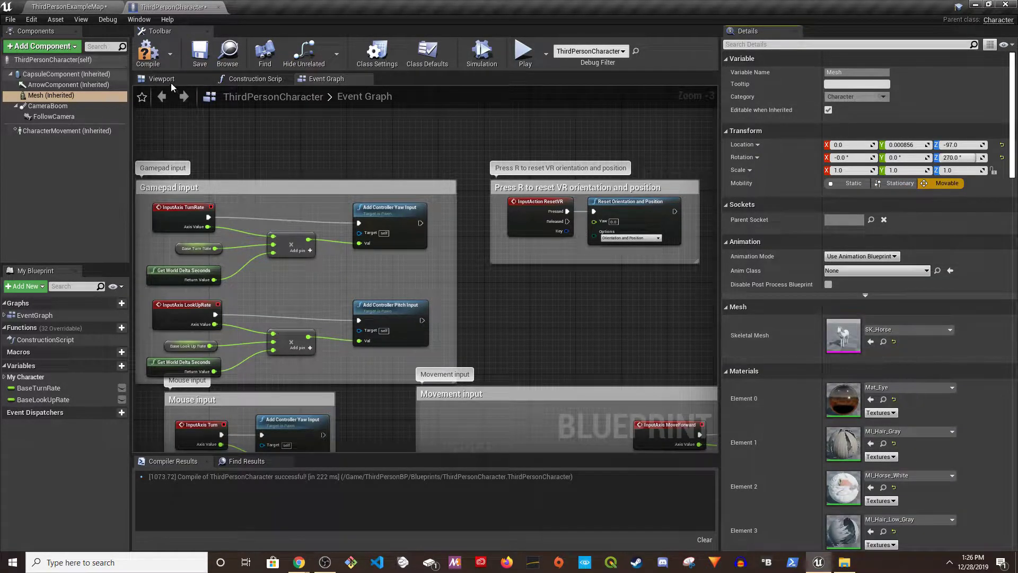
click(148, 51)
Locate the SK_Horse asset's folder and create an animation blueprint from Horse_Skeleton named AnimBP_Horse
click(49, 95)
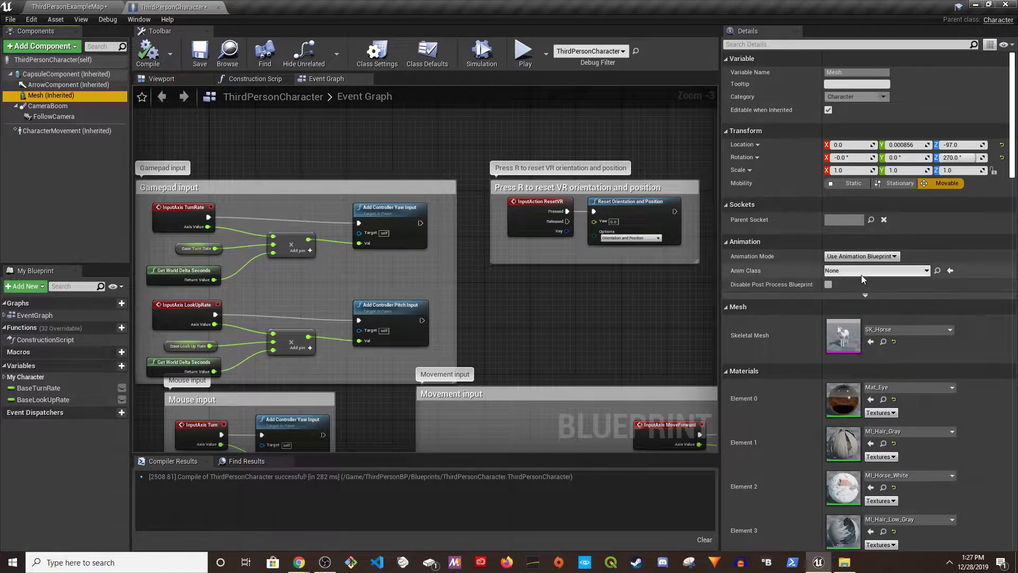
click(883, 341)
click(263, 424)
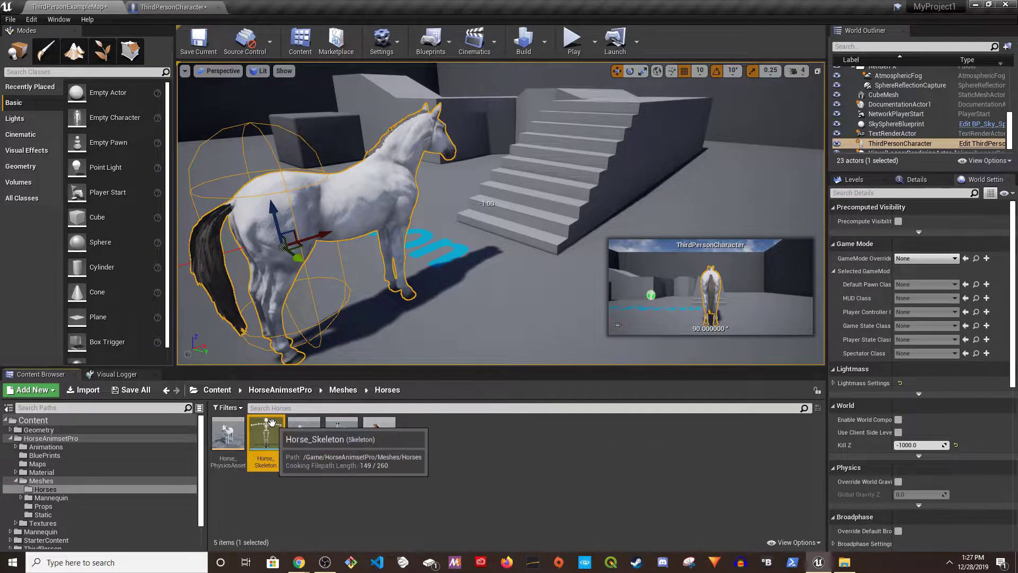
right_click(265, 424)
mouse_move(342, 161)
click(424, 199)
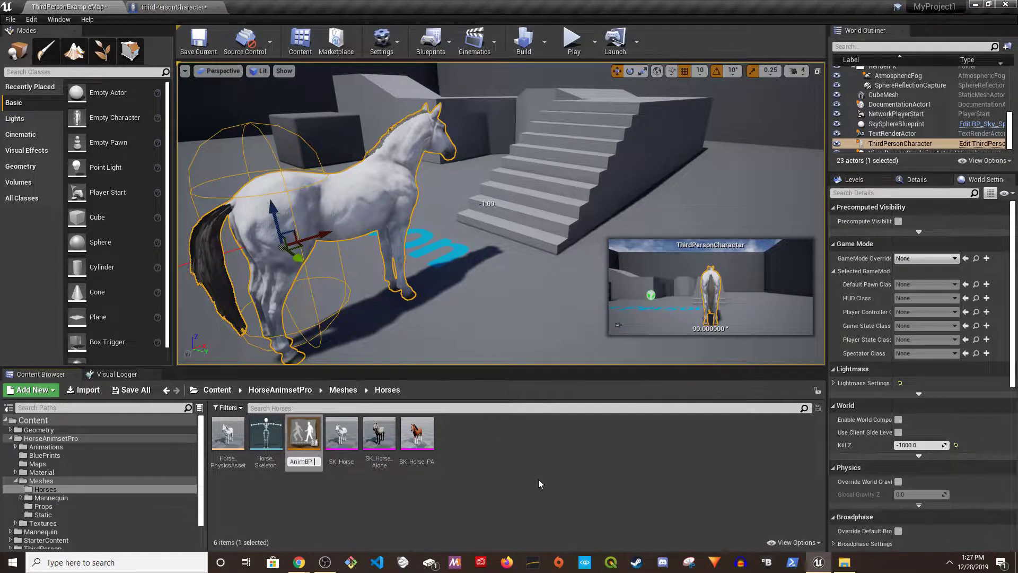
text(AnimBP_Horse)
key(Return)
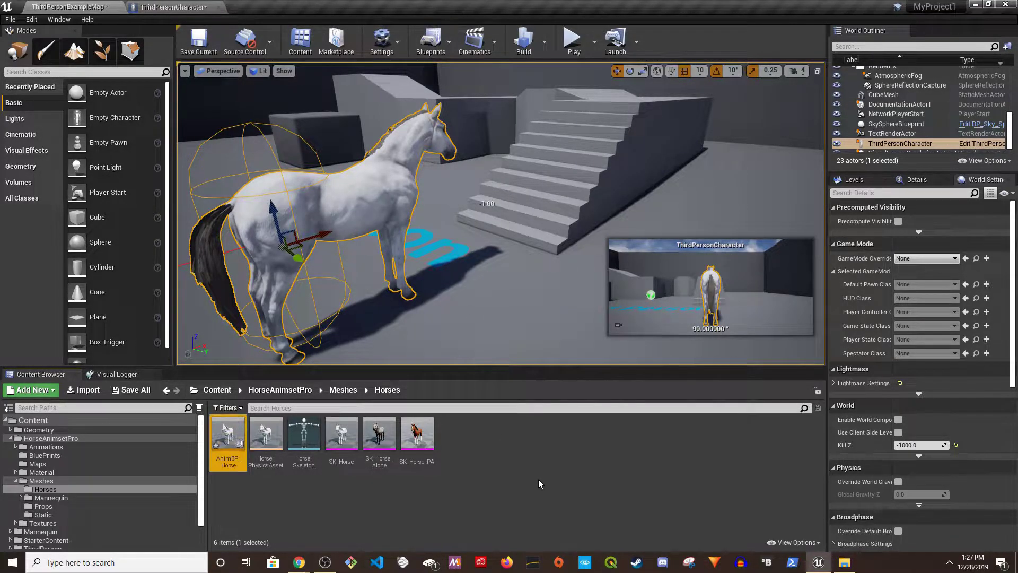
Assign AnimBP_Horse as the Anim Class of ThirdPersonCharacter's mesh and compile the blueprint
click(175, 7)
click(926, 271)
click(942, 287)
click(149, 53)
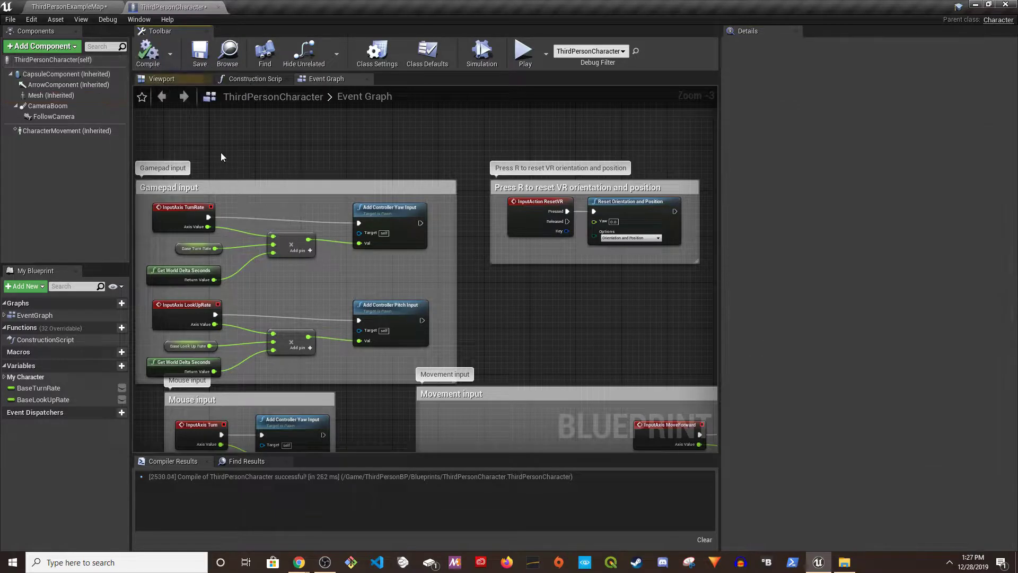
Open AnimBP_Horse for editing, and also open ThirdPerson_AnimBP from the Mannequin Animations folder
click(80, 7)
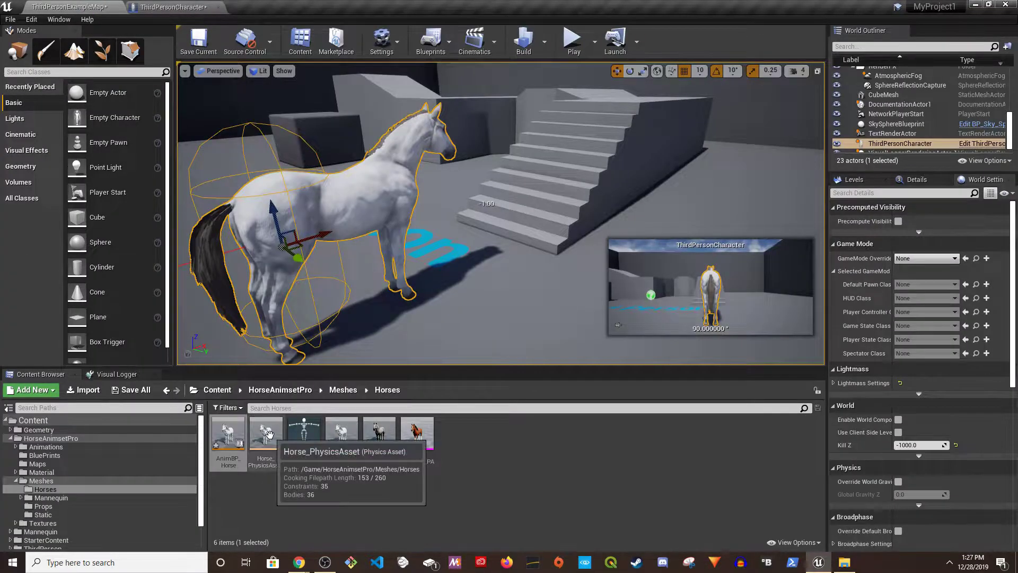
double_click(229, 434)
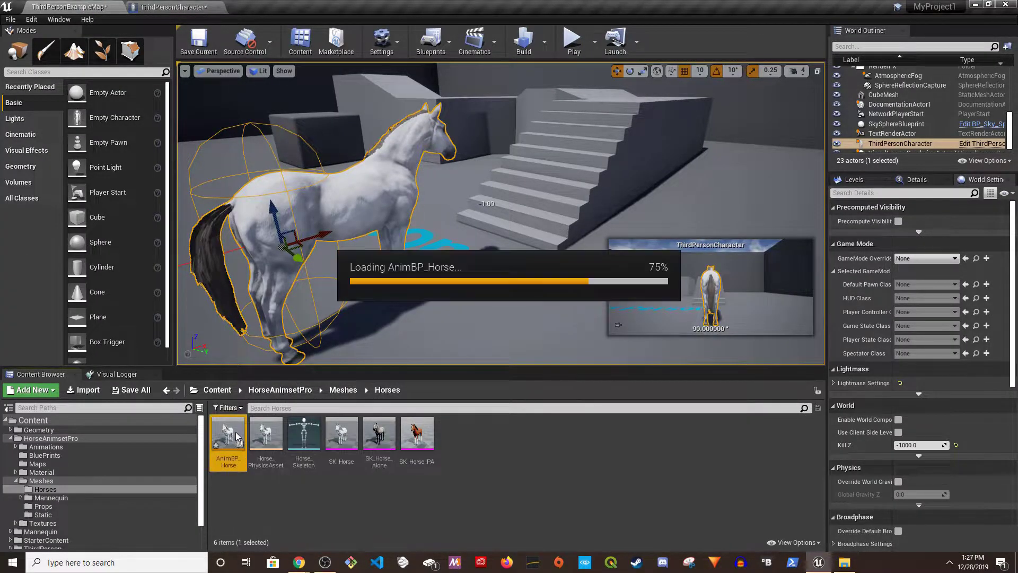
click(93, 7)
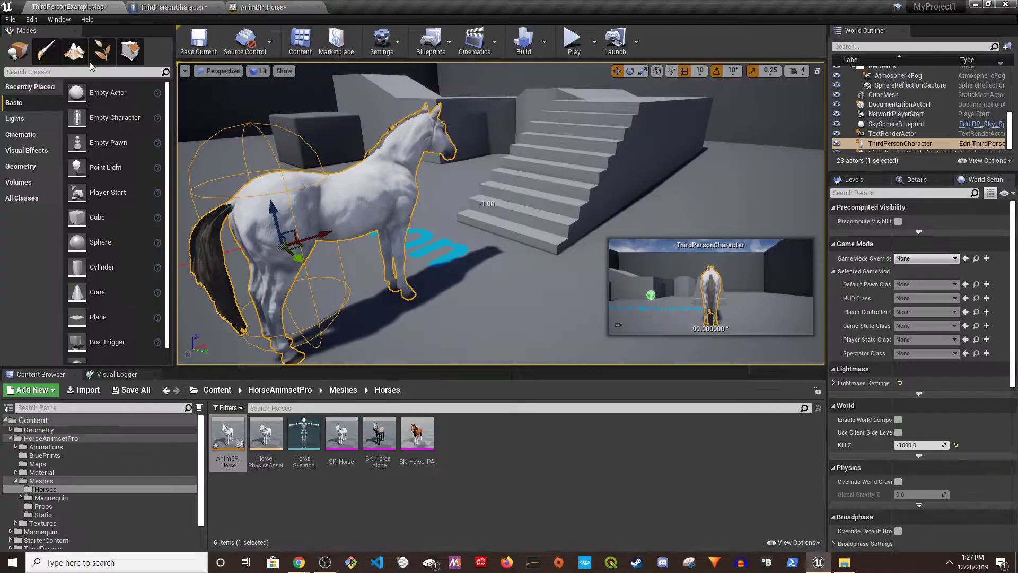
scroll(74, 482, down, 2)
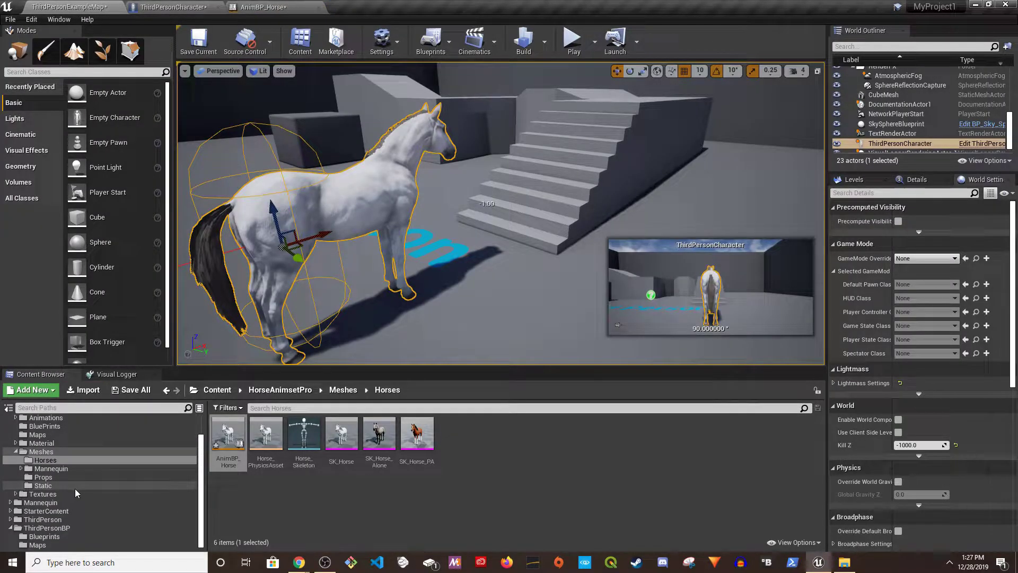
click(9, 520)
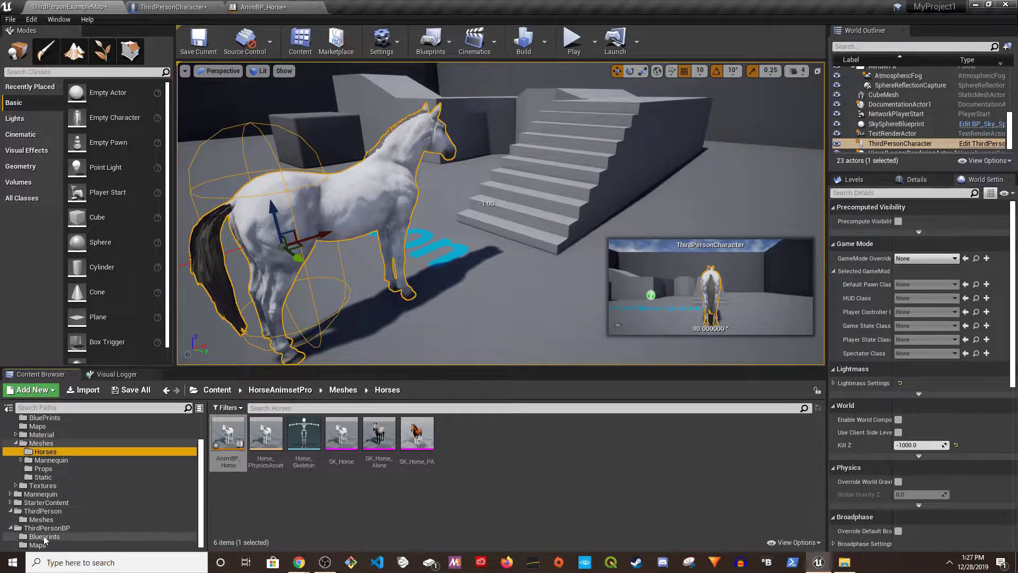
click(18, 494)
click(10, 494)
click(45, 503)
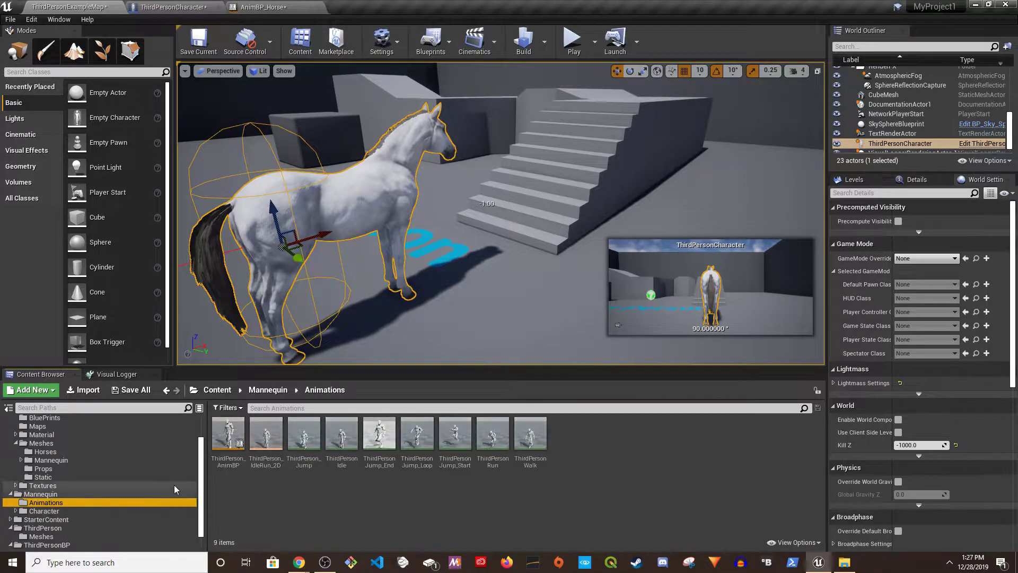
double_click(228, 432)
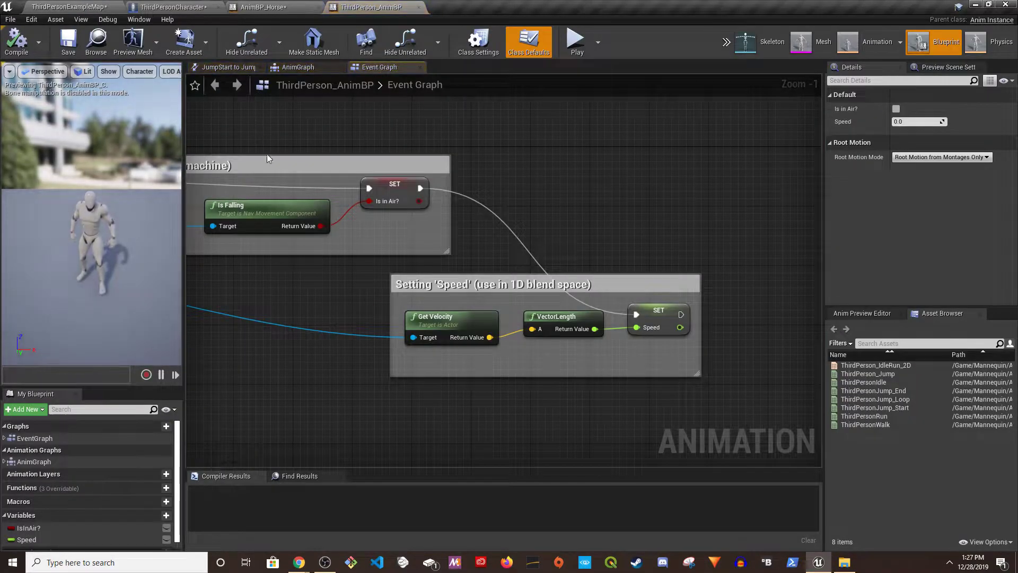
Select all the nodes in ThirdPerson_AnimBP's event graph for copying
scroll(307, 263, down, 5)
right_drag(340, 285, 327, 317)
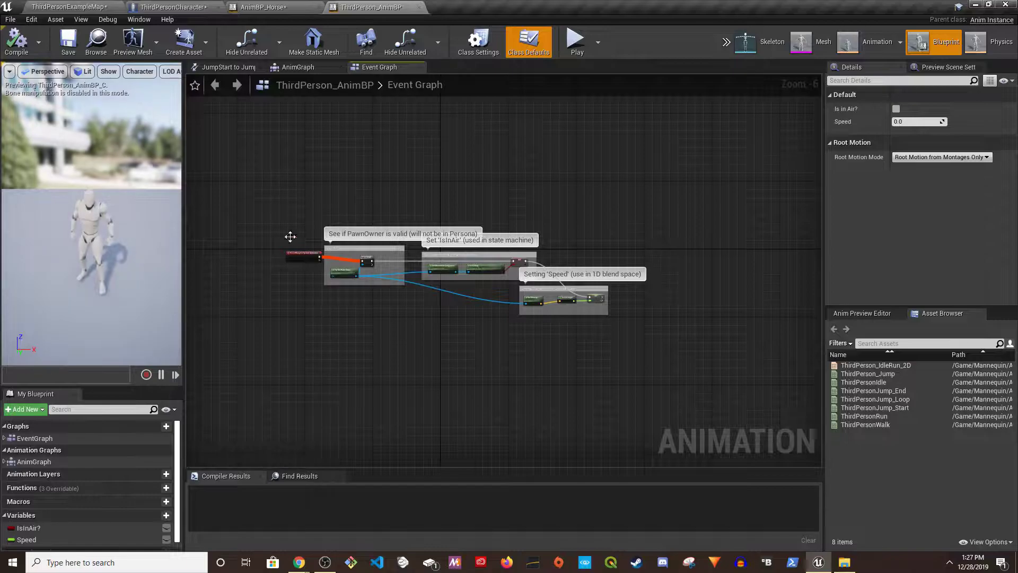
drag(278, 172, 701, 351)
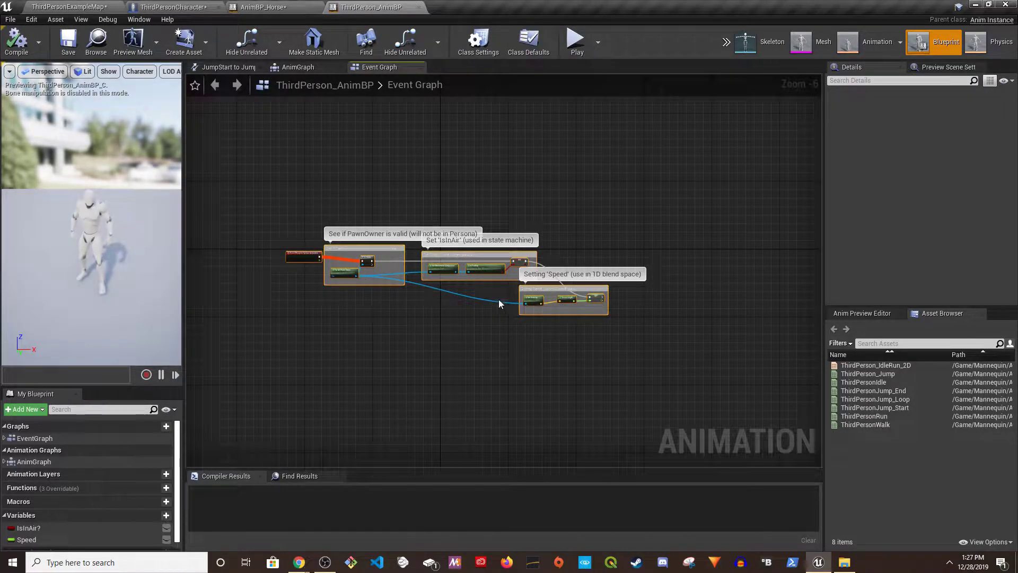
Replace the default nodes in AnimBP_Horse's event graph with the nodes copied from ThirdPerson_AnimBP and compile
click(276, 7)
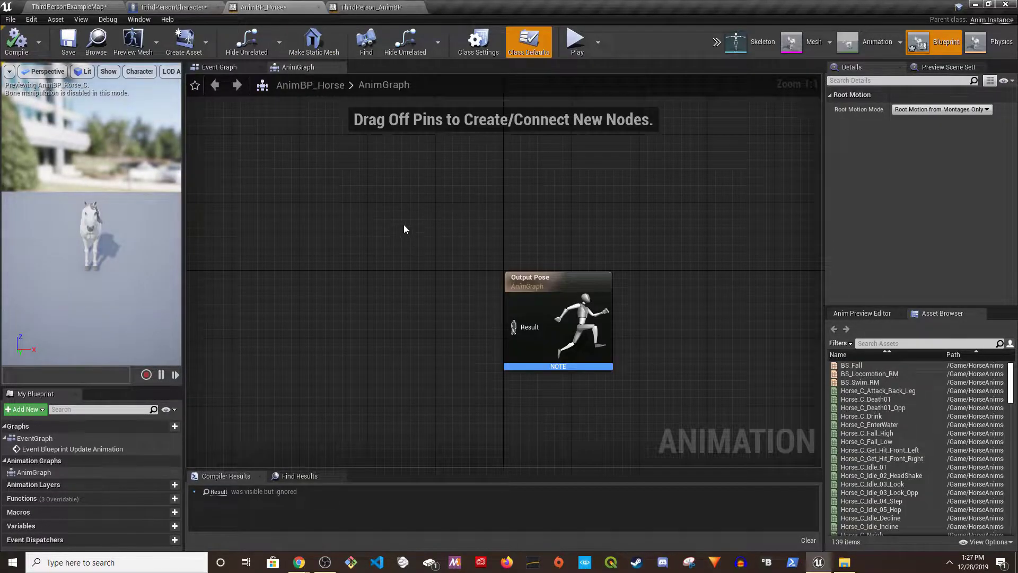
click(36, 471)
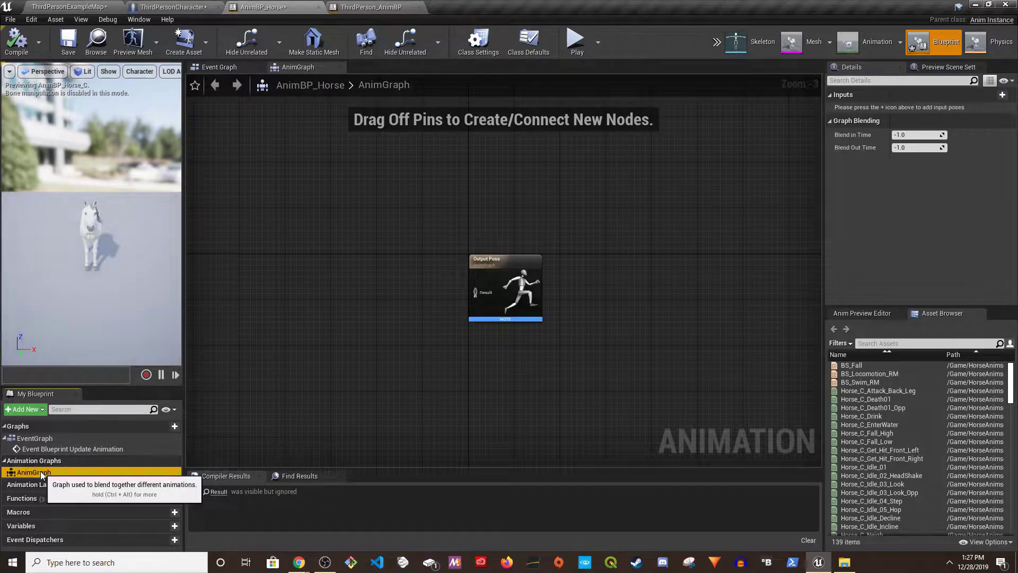
click(37, 439)
double_click(37, 439)
drag(364, 227, 679, 338)
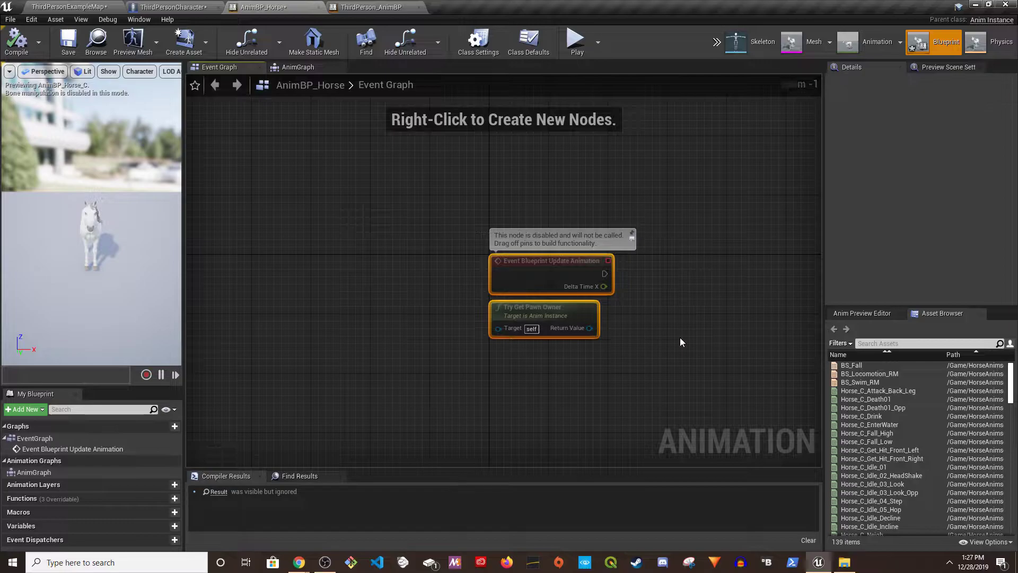
key(Delete)
key(ctrl+v)
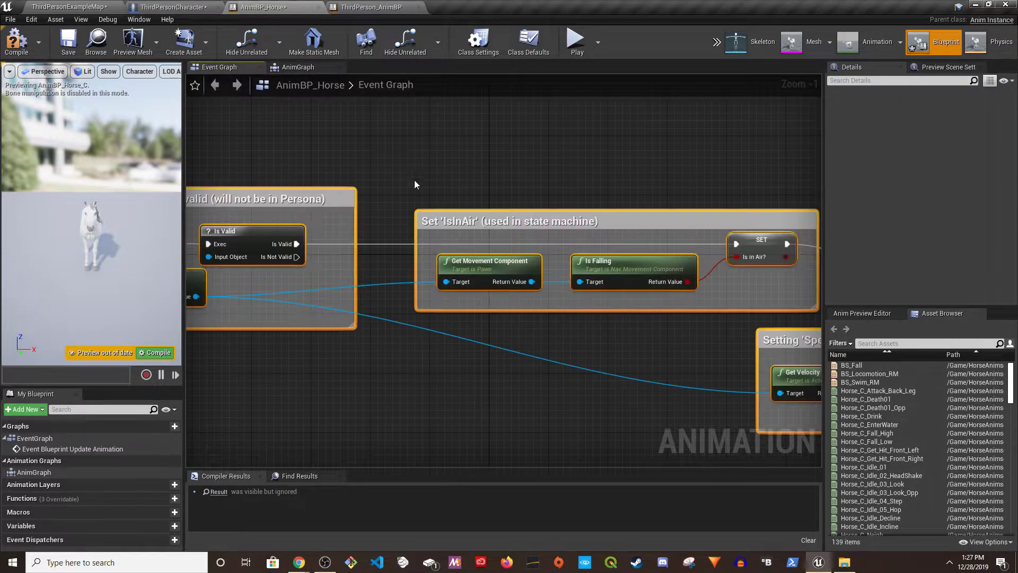
scroll(493, 277, down, 2)
key(F7)
Create the missing IsInAir? and Speed variables from their SET nodes in AnimBP_Horse's event graph and recompile
right_drag(302, 125, 460, 156)
right_drag(623, 375, 321, 342)
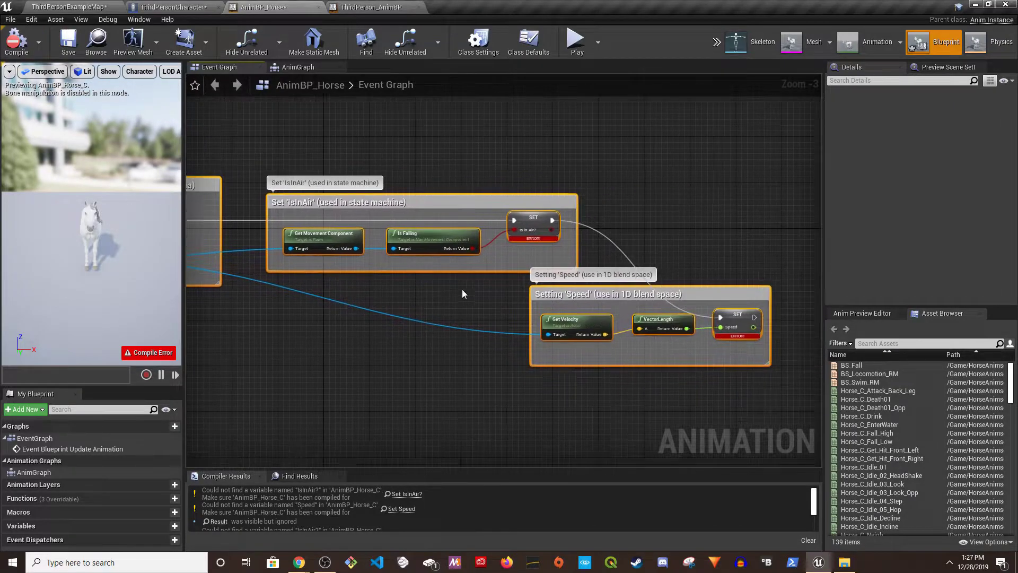
scroll(550, 247, up, 3)
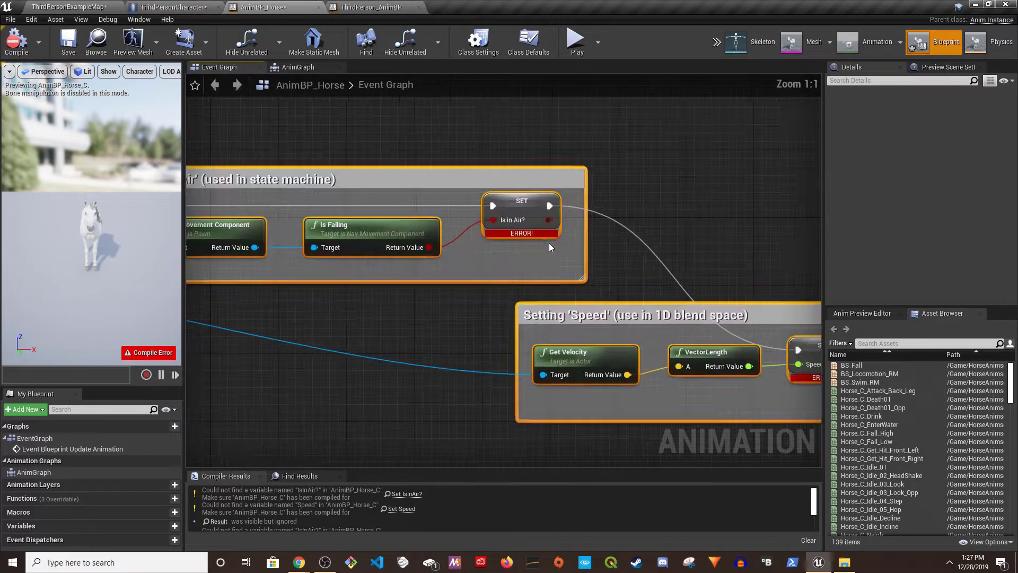
right_click(522, 201)
click(549, 213)
scroll(739, 272, down, 3)
right_drag(743, 250, 412, 217)
scroll(386, 344, up, 3)
right_click(501, 266)
click(535, 289)
scroll(466, 212, down, 5)
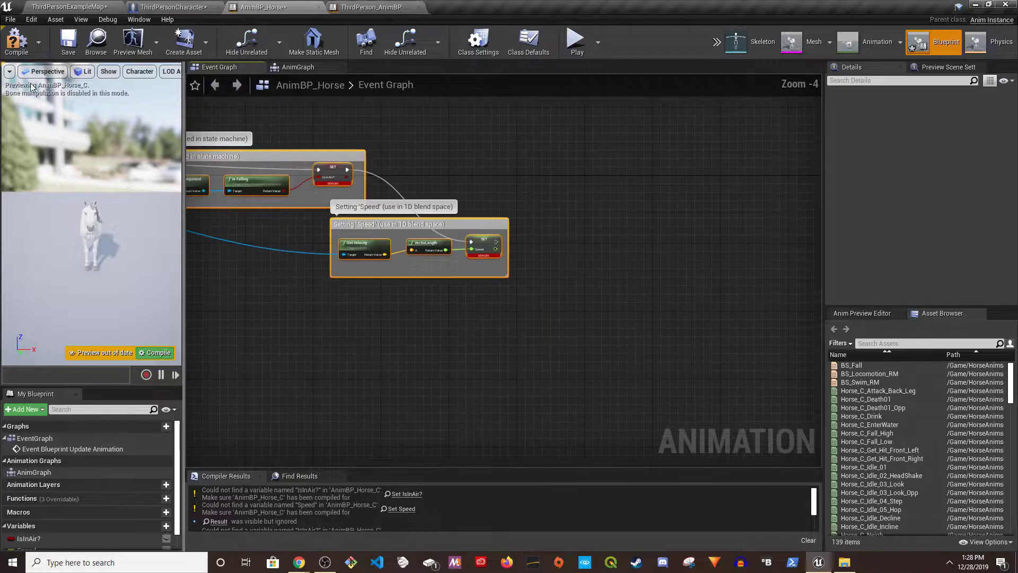
click(16, 40)
Compare the Is in Air? and Speed SET nodes in ThirdPerson_AnimBP's event graph with the copied graph in AnimBP_Horse
click(368, 7)
scroll(596, 270, up, 4)
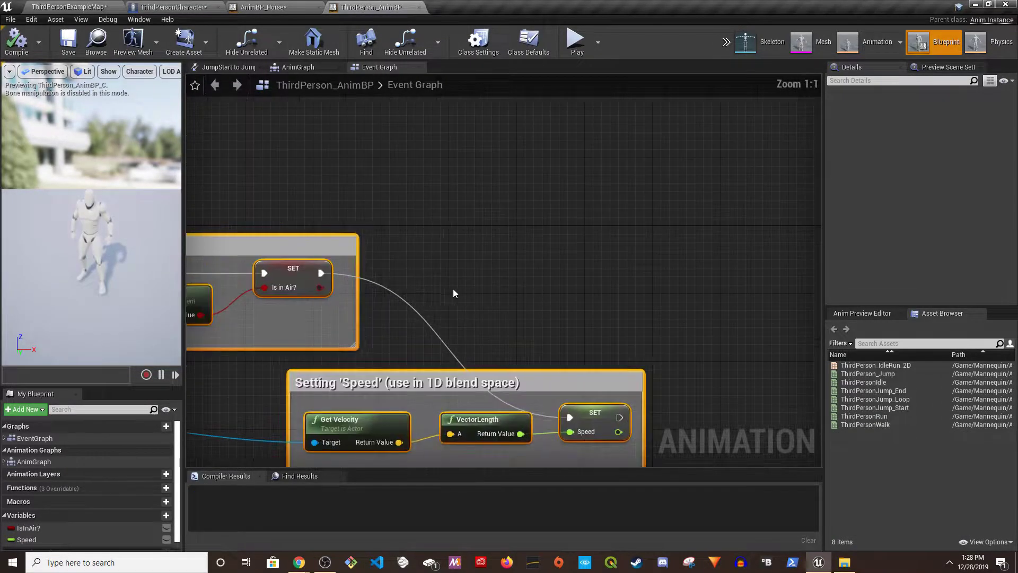
click(301, 264)
click(591, 416)
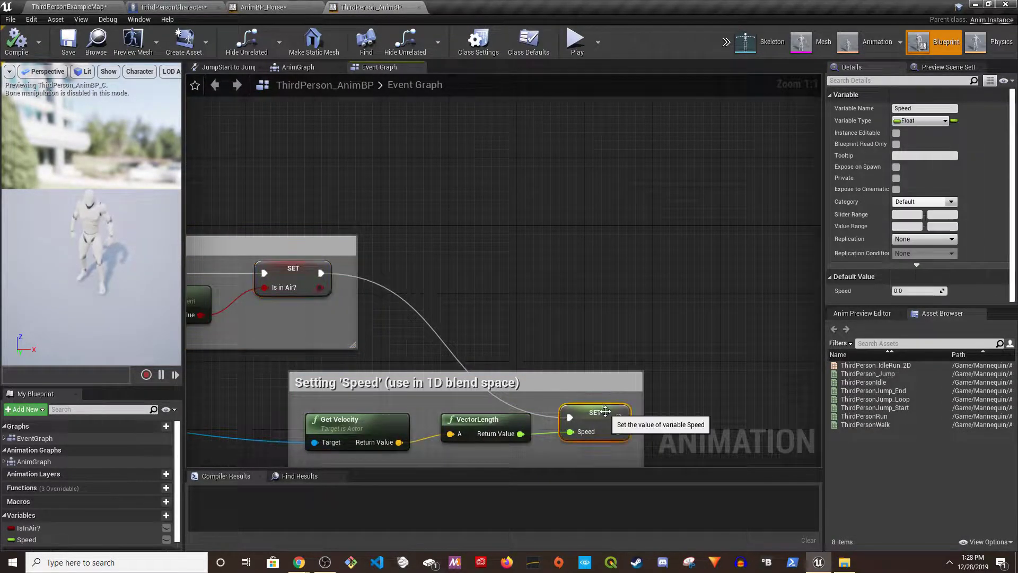
scroll(559, 340, down, 5)
right_drag(376, 176, 672, 196)
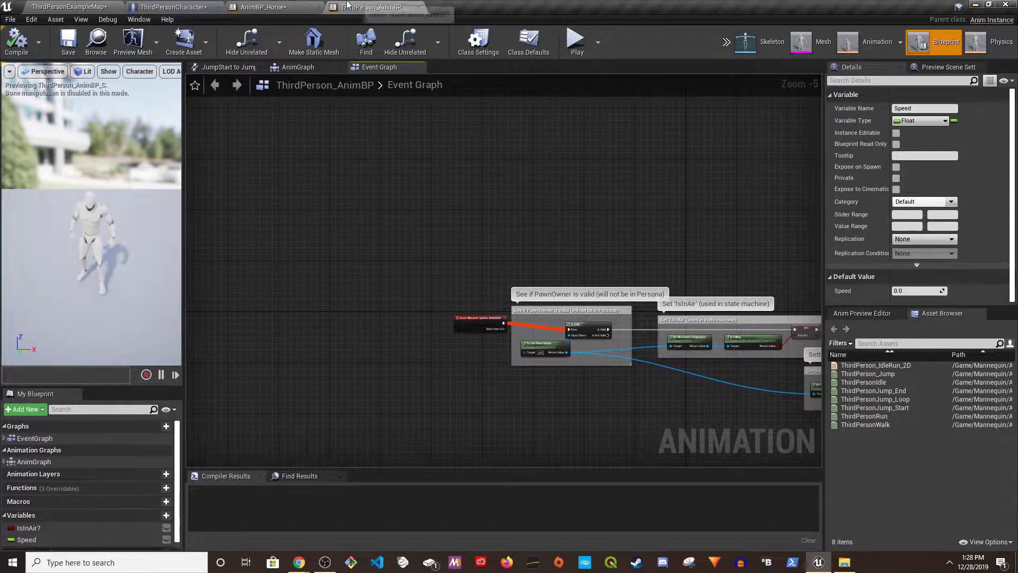
click(286, 8)
right_drag(306, 308, 501, 357)
scroll(478, 347, down, 1)
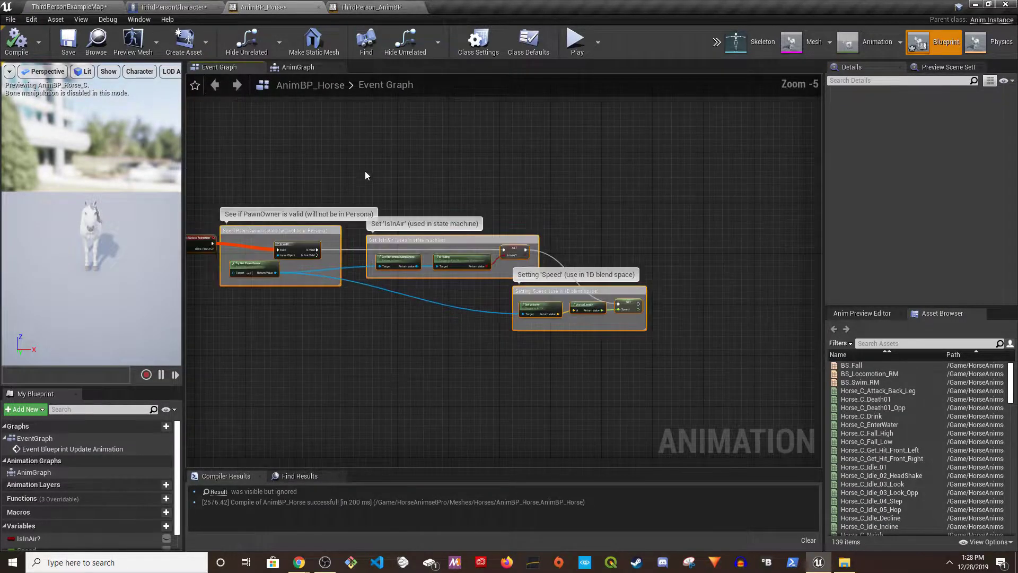
Copy the Default state machine from ThirdPerson_AnimBP's AnimGraph into AnimBP_Horse's AnimGraph and connect it to the Output Pose
click(300, 72)
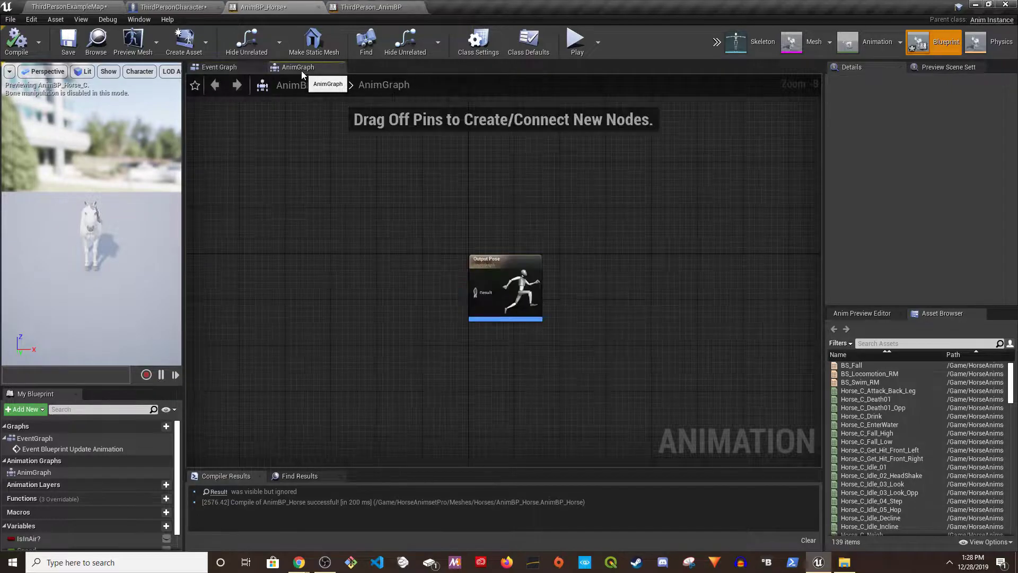
click(365, 8)
click(309, 67)
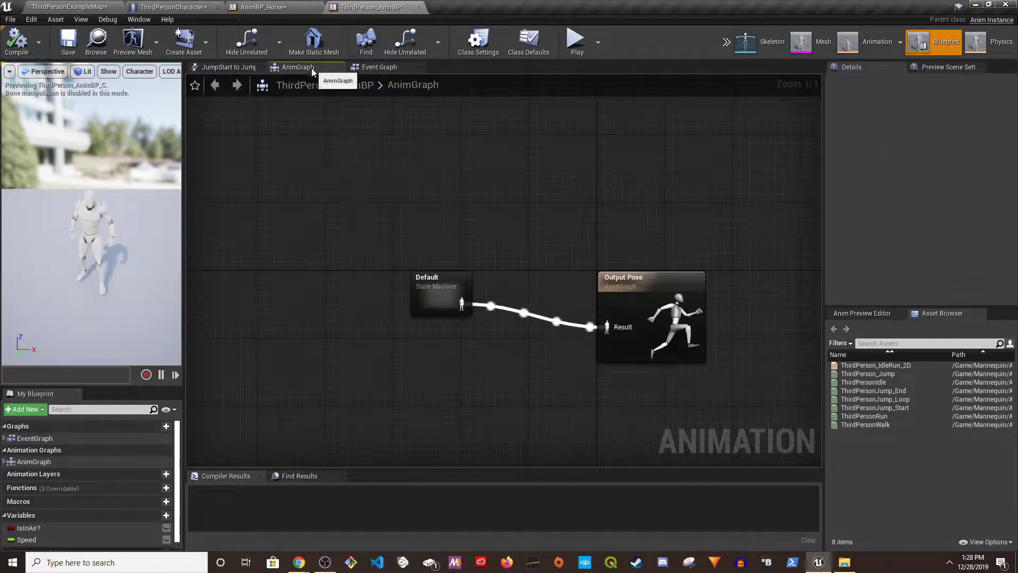
scroll(356, 199, down, 2)
drag(330, 183, 479, 351)
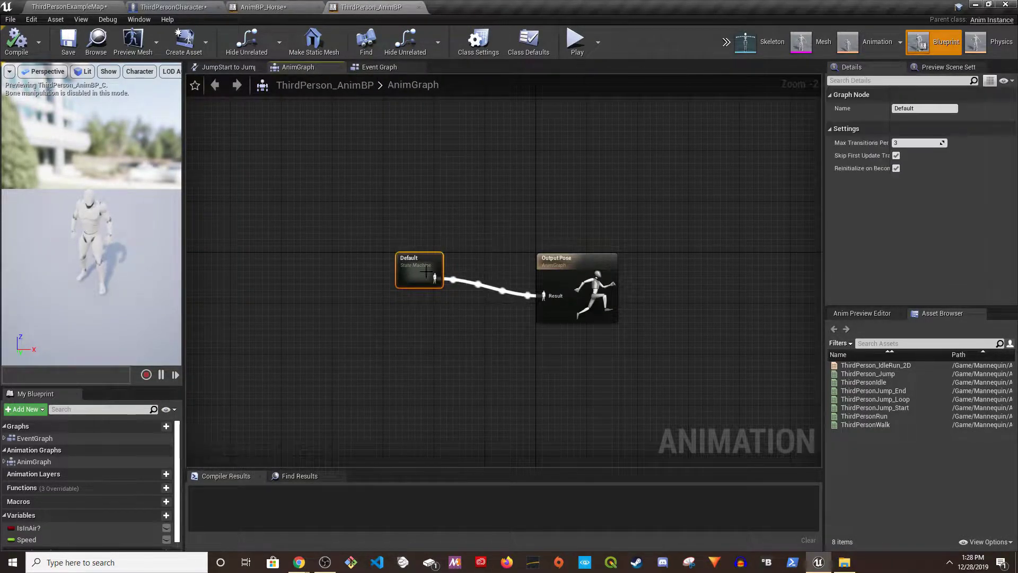
click(288, 9)
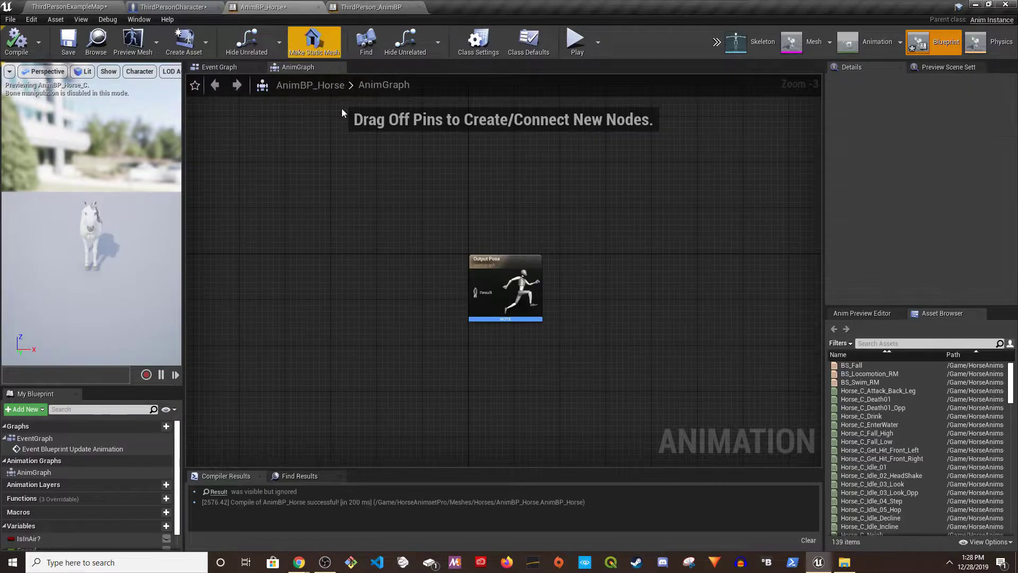
key(ctrl+v)
drag(370, 298, 475, 292)
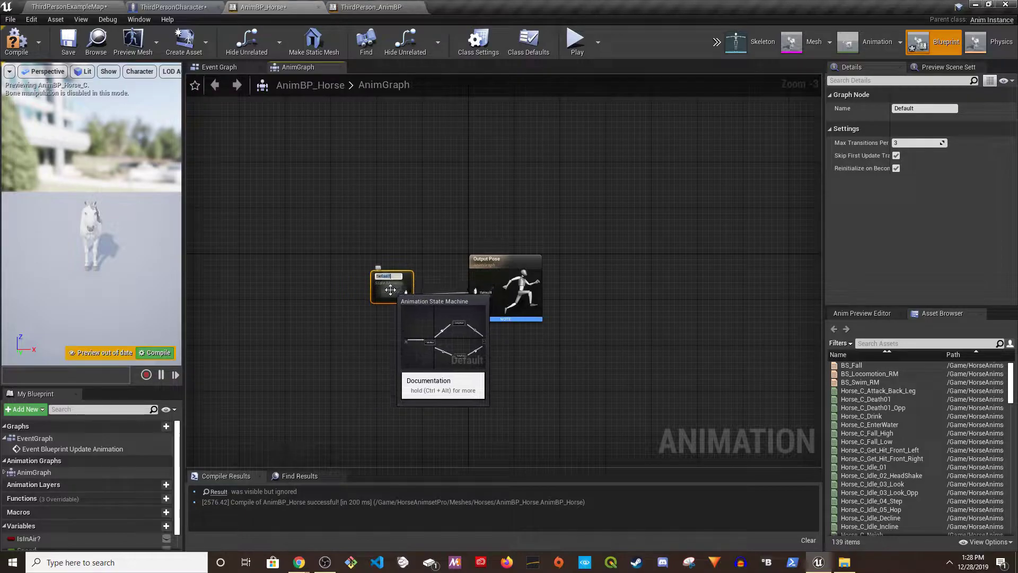
Delete the JumpStart, JumpLoop and JumpEnd states from AnimBP_Horse's Default state machine, keeping Idle/Run
double_click(387, 288)
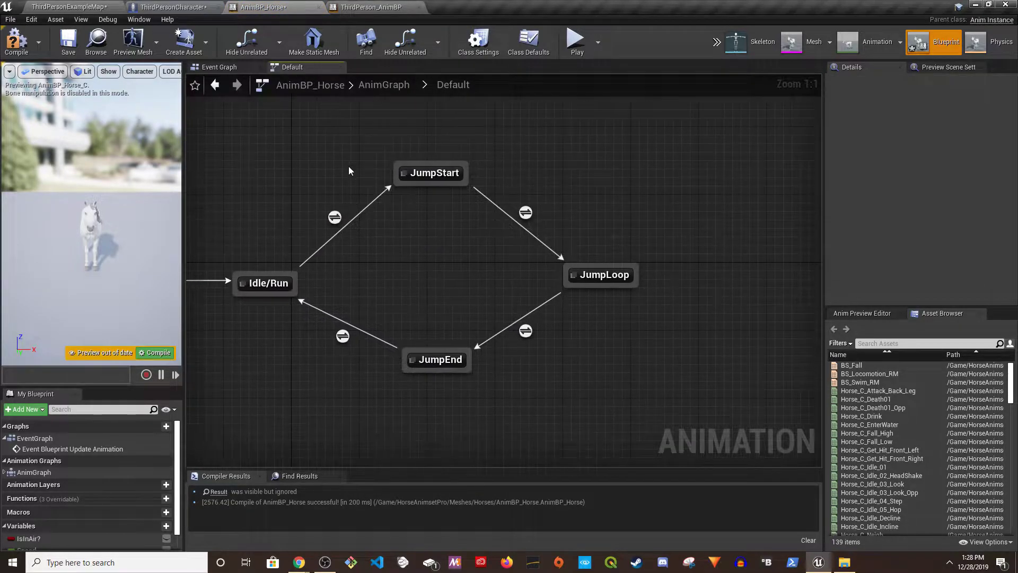
drag(354, 199, 691, 425)
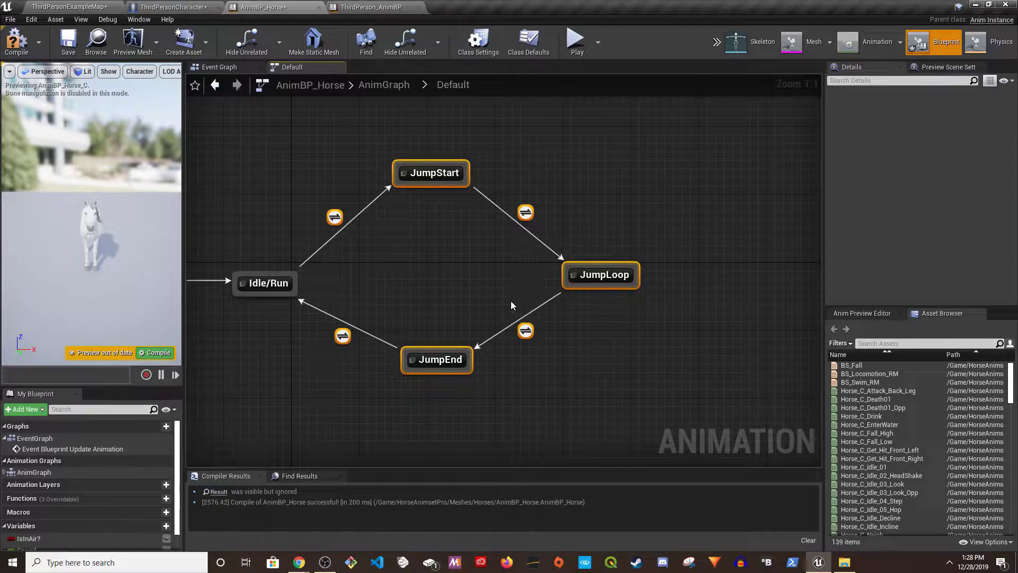
key(Delete)
right_drag(374, 263, 471, 259)
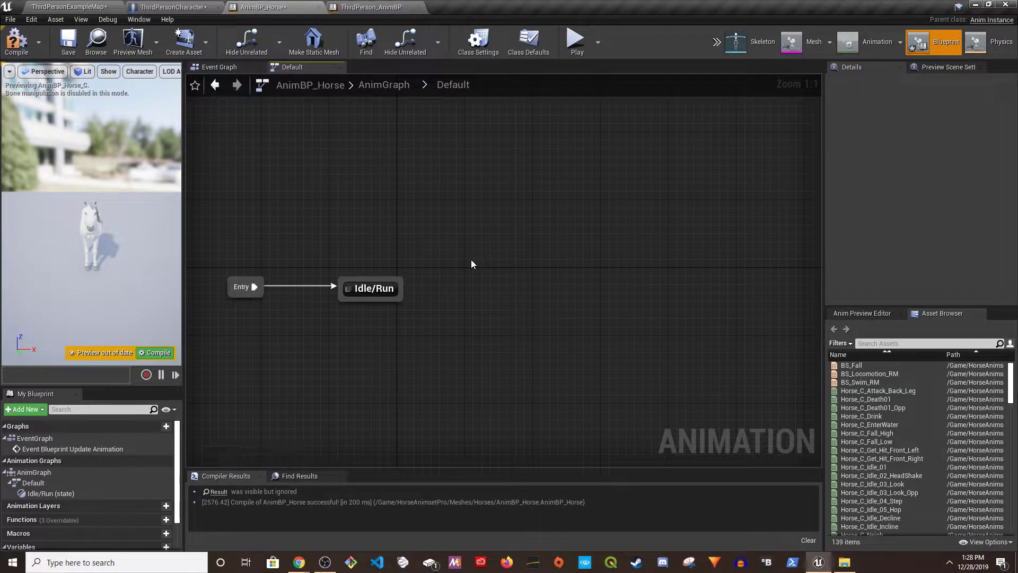
Rearrange the Idle/Run state's nodes and compile AnimBP_Horse, and open the ThirdPerson_IdleRun_2D blend space for reference
double_click(366, 292)
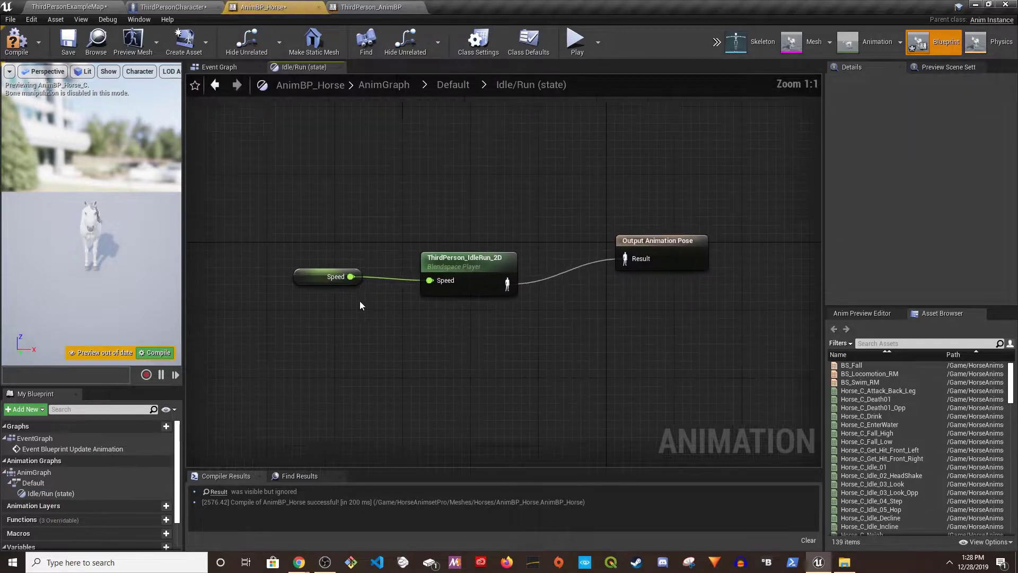
drag(400, 278, 506, 327)
drag(518, 279, 561, 262)
click(562, 331)
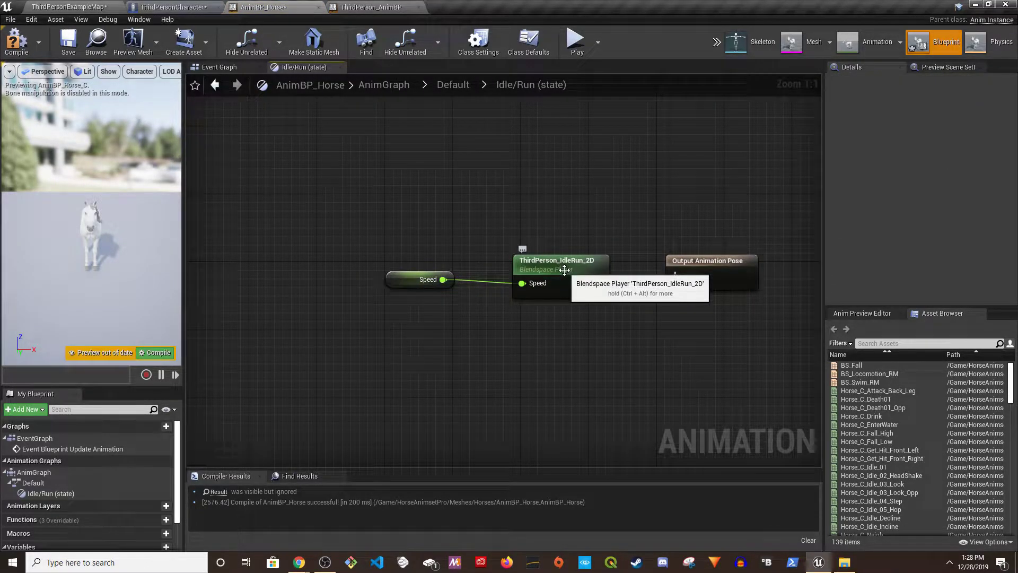
click(16, 41)
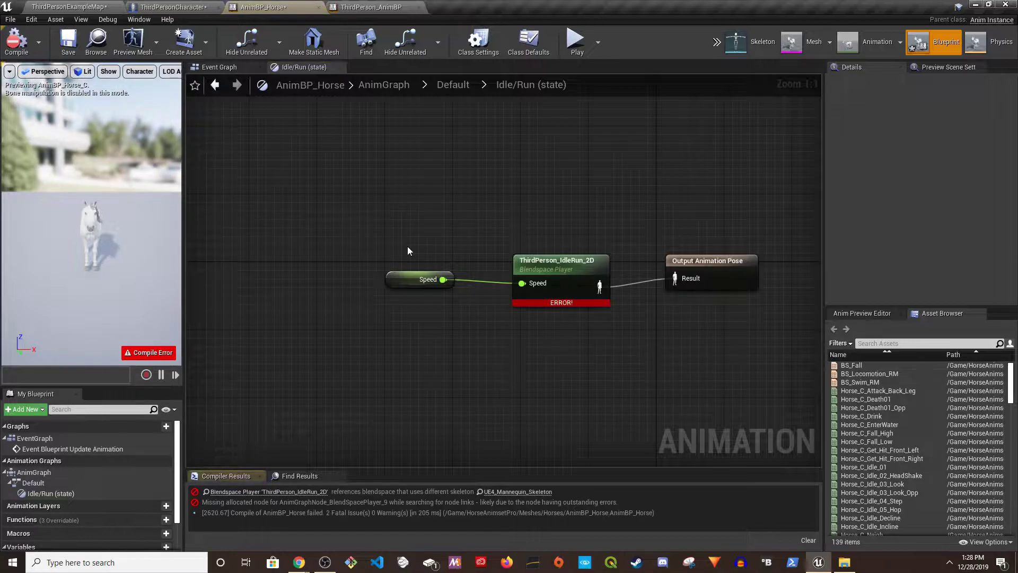
double_click(562, 258)
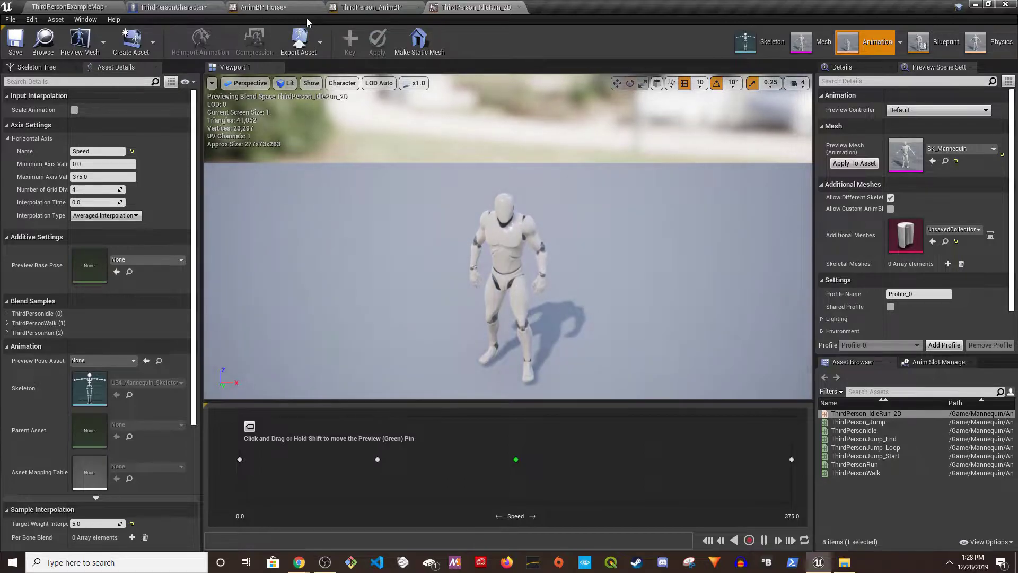
Create a Blend Space 1D from Horse_Skeleton in the HorseAnimsetPro Animations folder and name it BS_Horse_Moves
click(94, 7)
scroll(119, 484, up, 3)
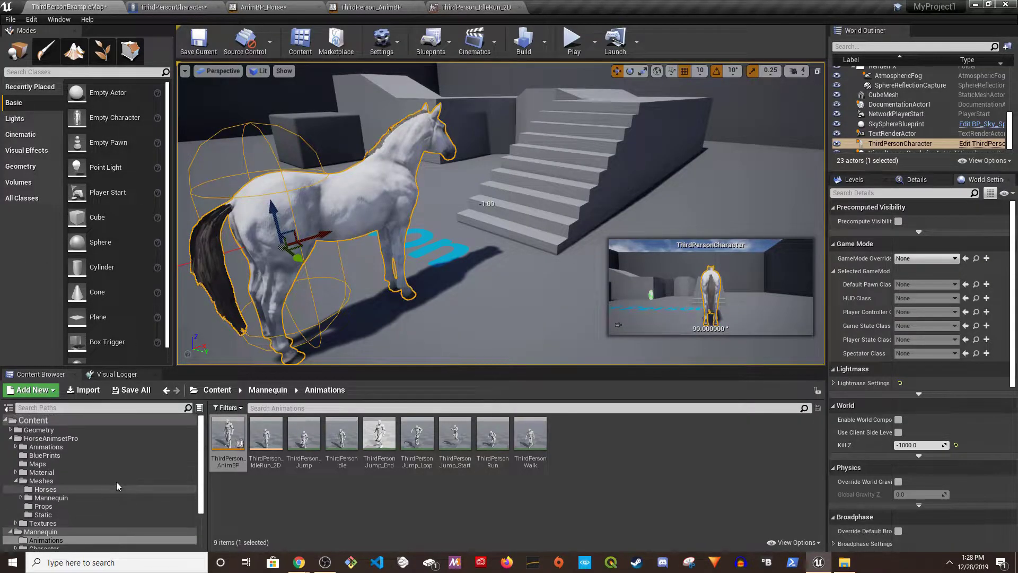
click(55, 448)
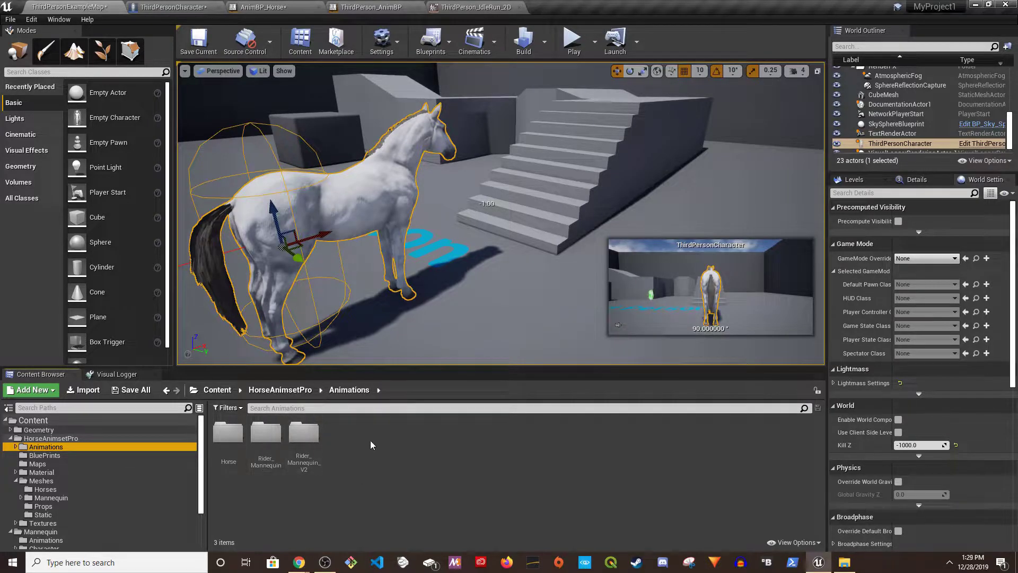
right_click(357, 454)
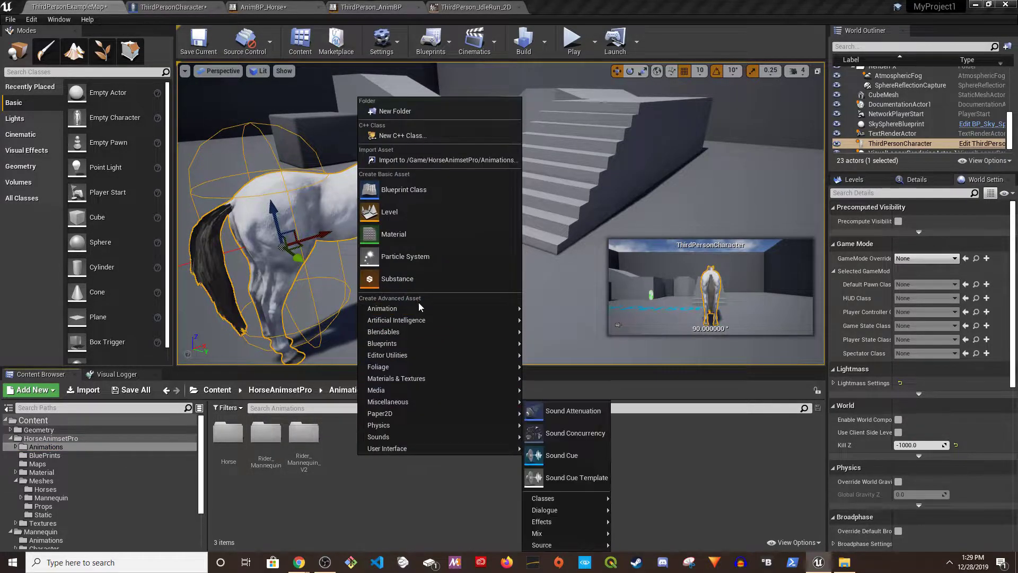
mouse_move(420, 308)
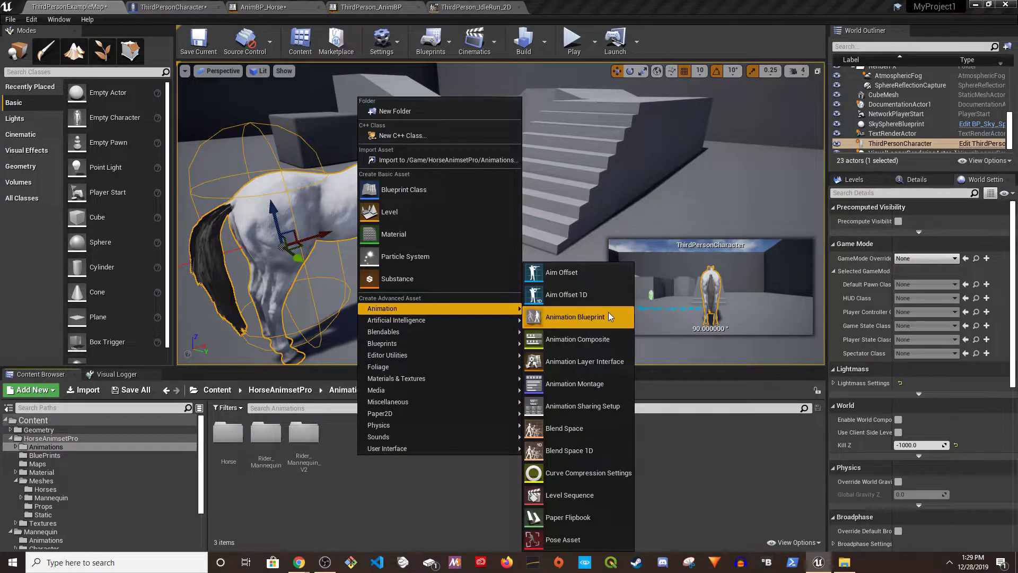
click(578, 451)
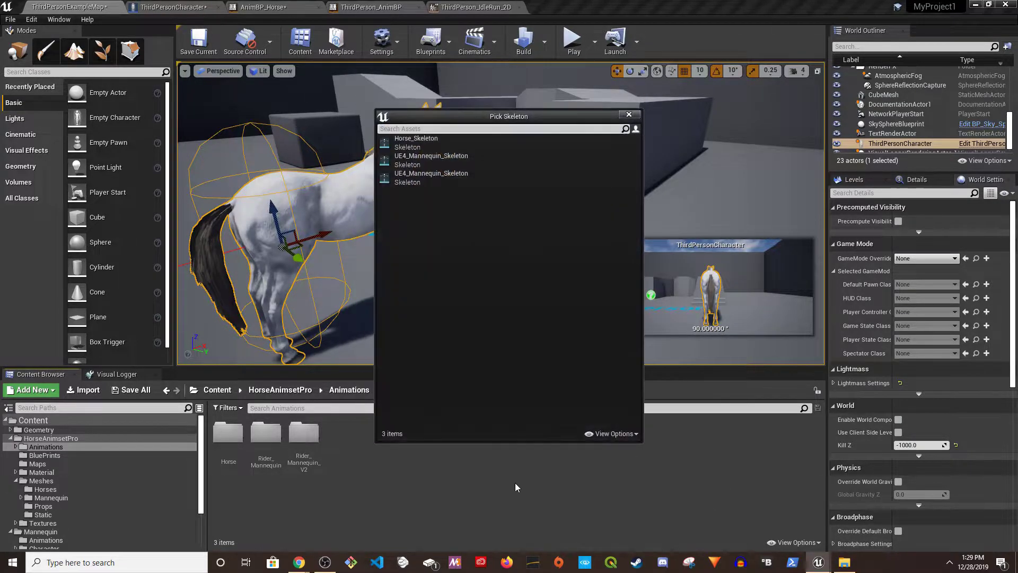
click(417, 140)
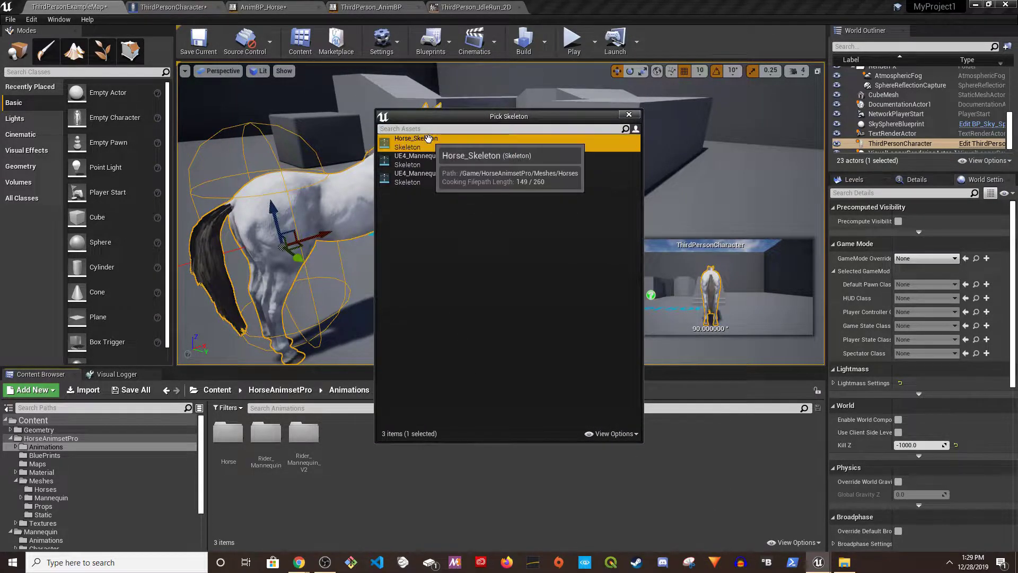
text(BS_)
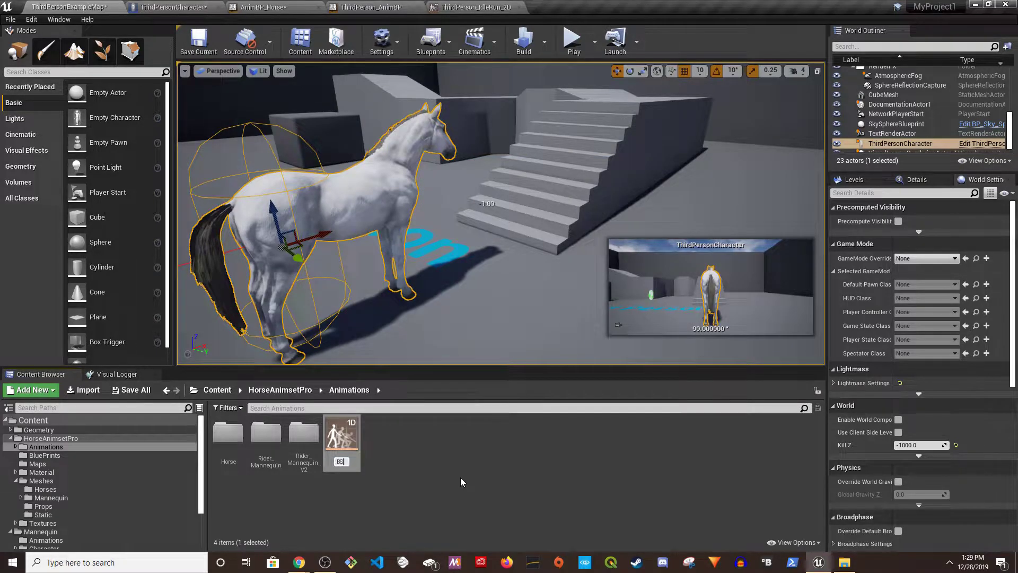
text(Horse_M)
text(oves)
key(Return)
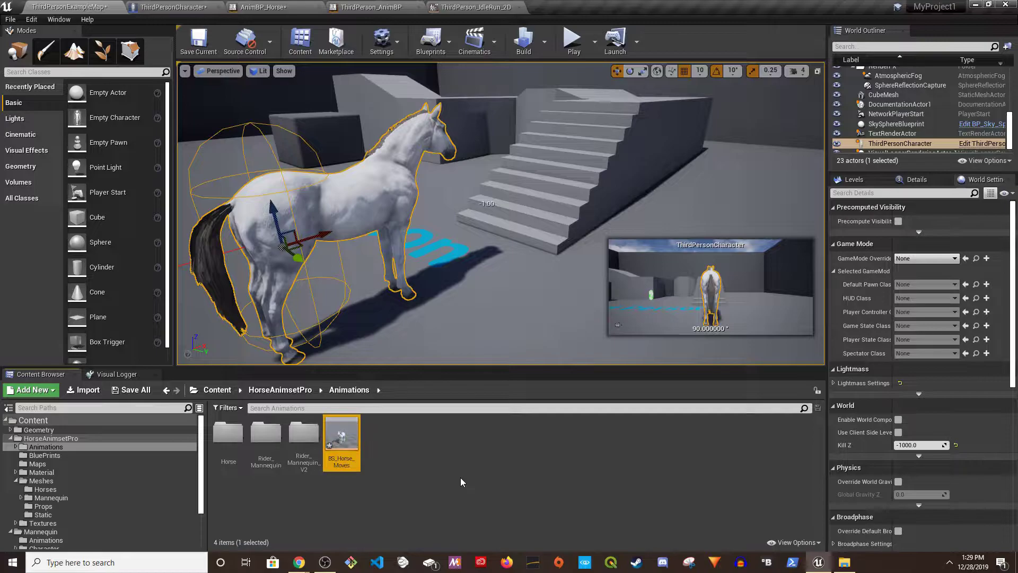
In BS_Horse_Moves, set the horizontal axis name to Speed and maximum to 375, and place Horse_C_Idle_01 at speed 0
double_click(344, 432)
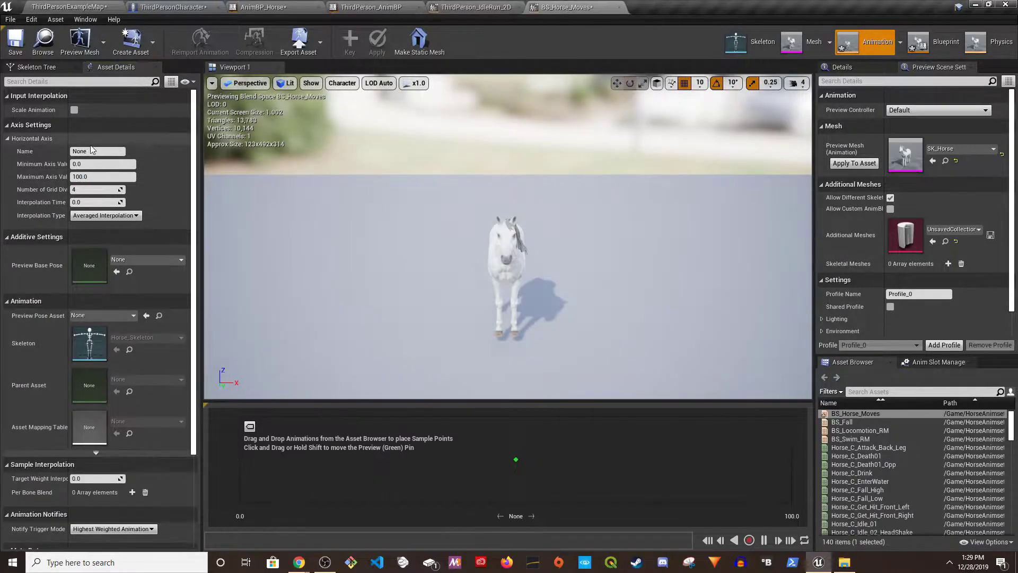
click(88, 150)
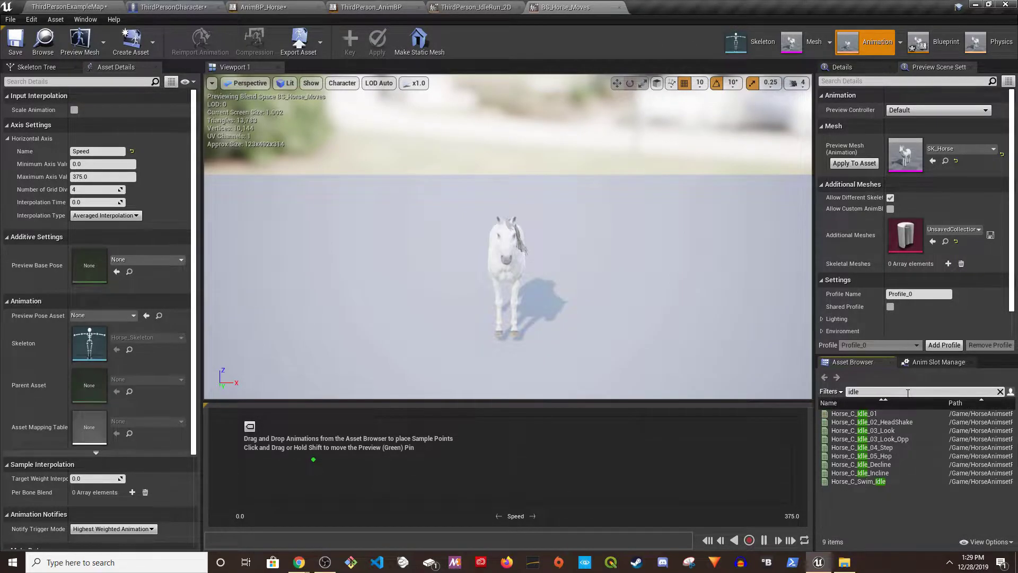
drag(853, 413, 264, 461)
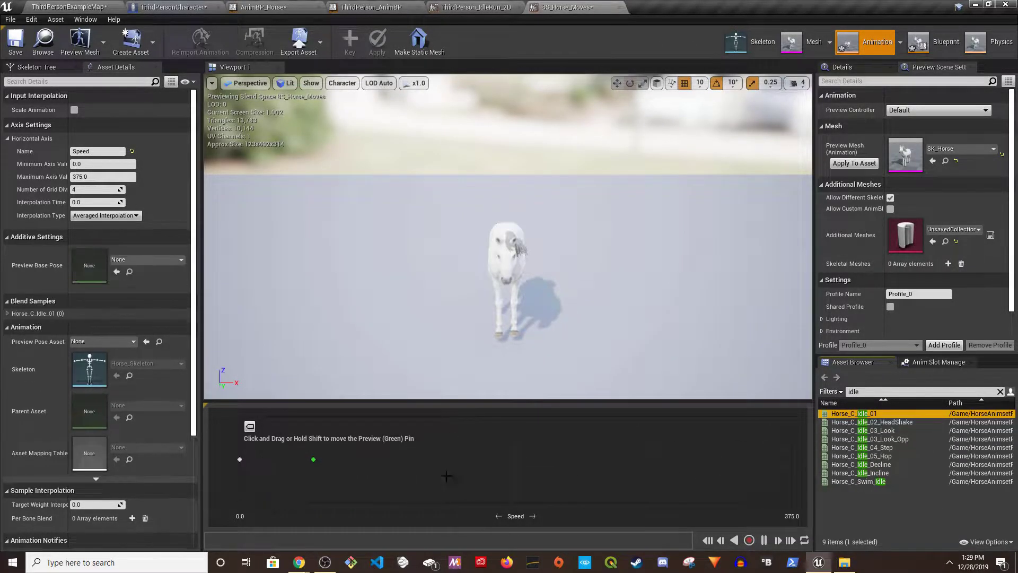
Add Horse_IP_Walk to BS_Horse_Moves at the first grid division after idle, Horse_IP_Trot at the third, and Horse_IP_Sprint at speed 375
click(899, 394)
text(IP_)
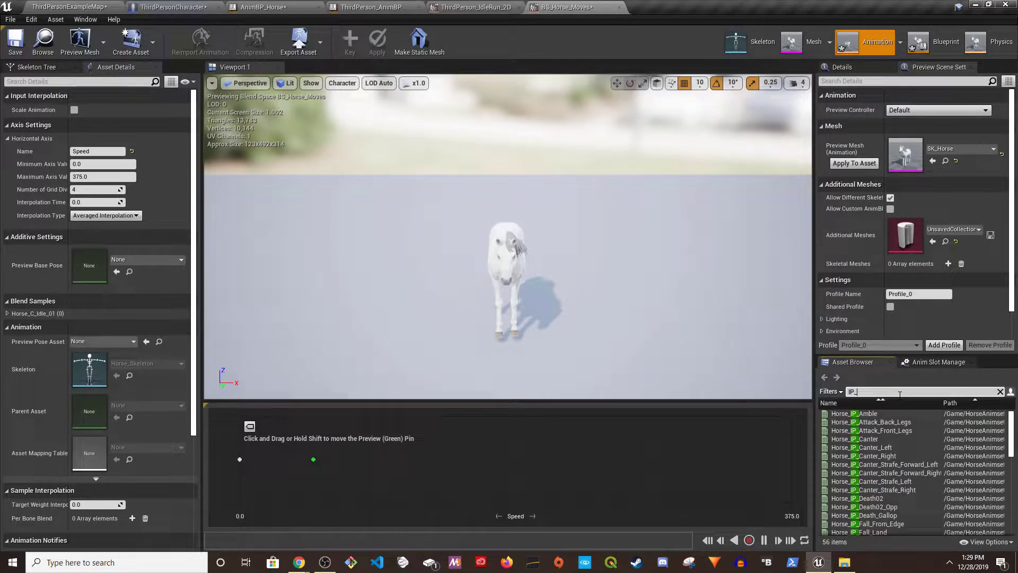
scroll(942, 434, down, 10)
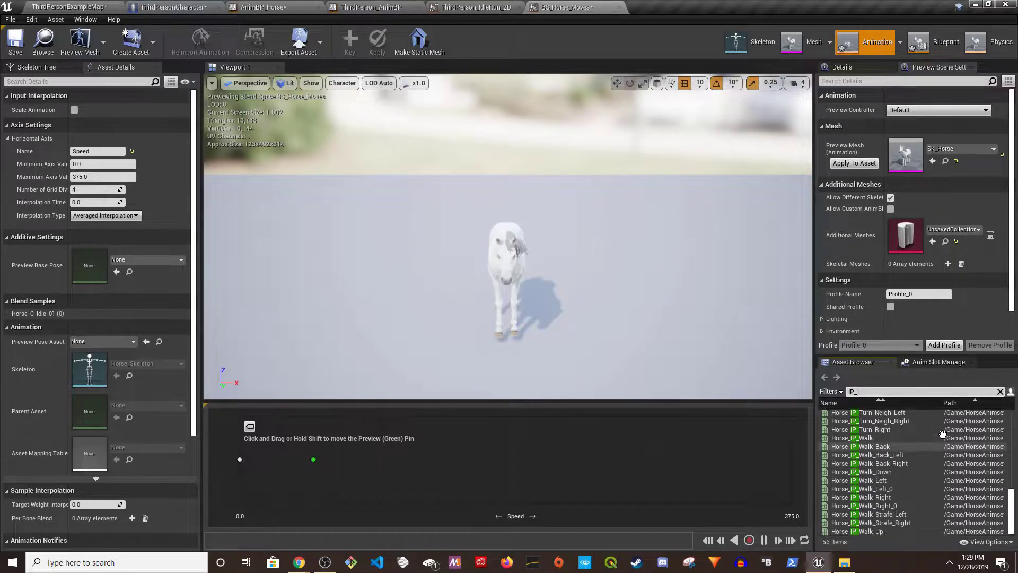
scroll(927, 506, up, 2)
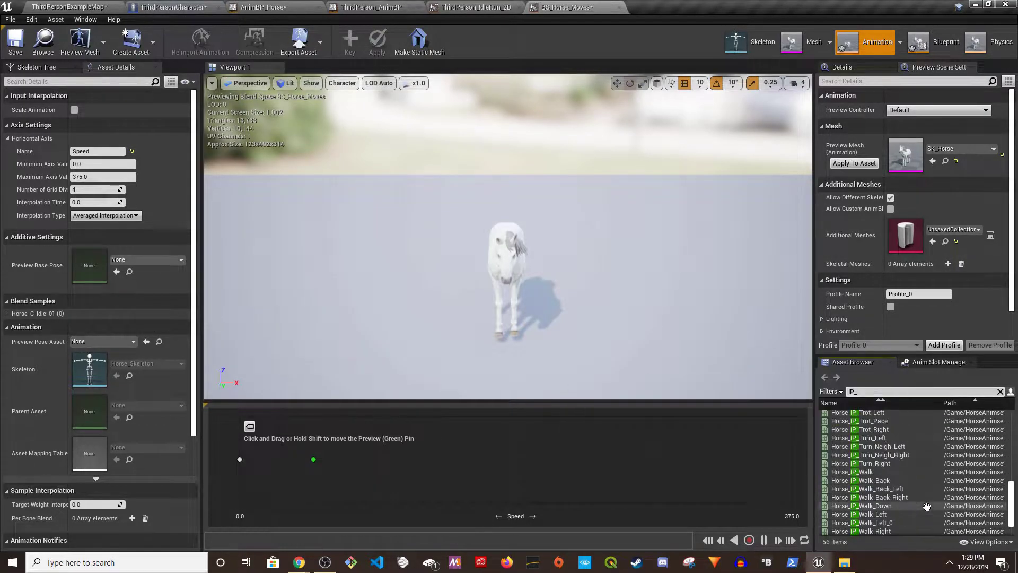
drag(853, 470, 377, 461)
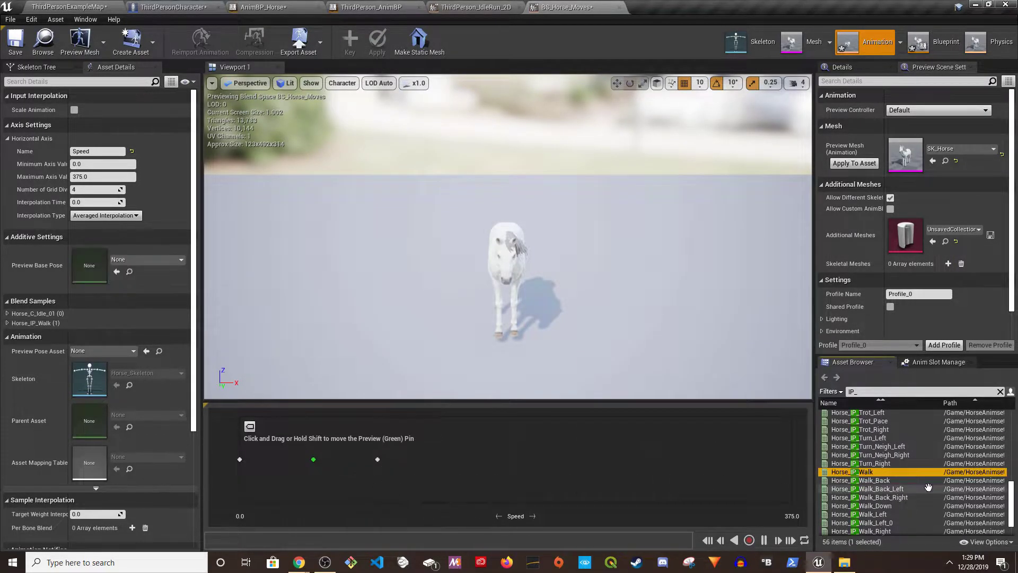
scroll(905, 507, up, 3)
drag(861, 472, 654, 459)
scroll(932, 481, up, 3)
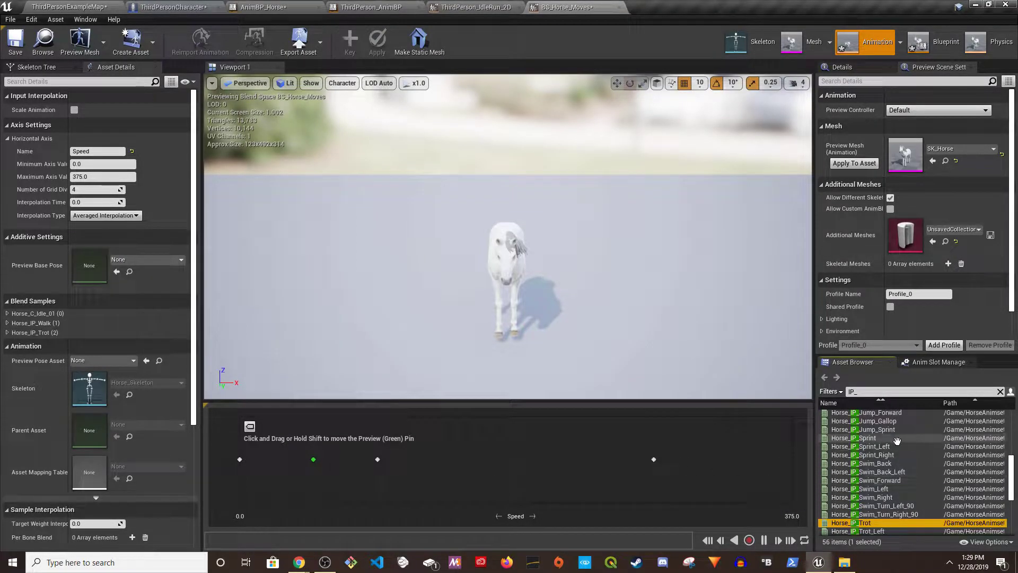
drag(900, 442, 790, 460)
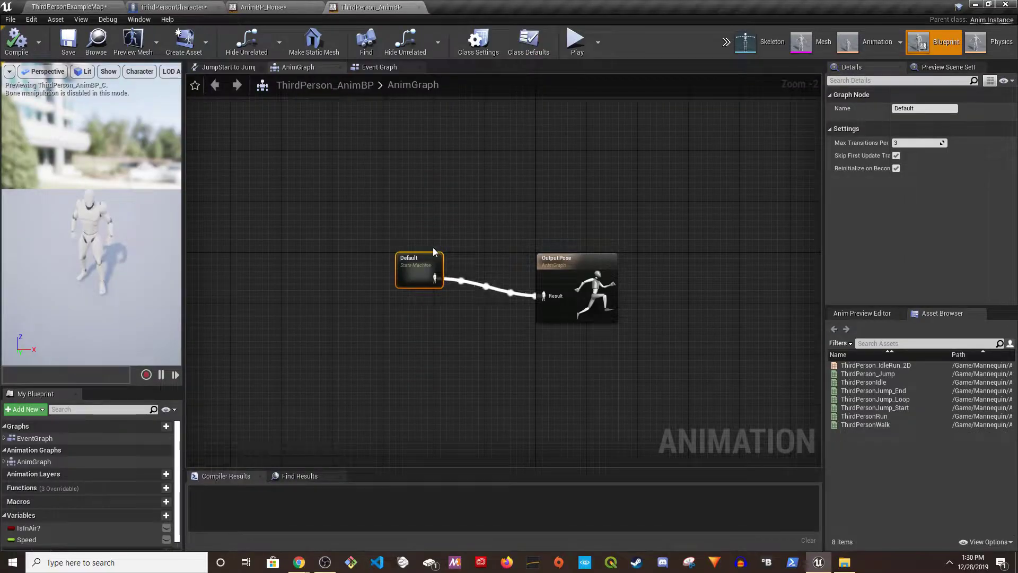
Close ThirdPerson_AnimBP and add a BS_Horse_Moves blend space player wired to the output pose in AnimBP_Horse's Idle/Run state
double_click(422, 270)
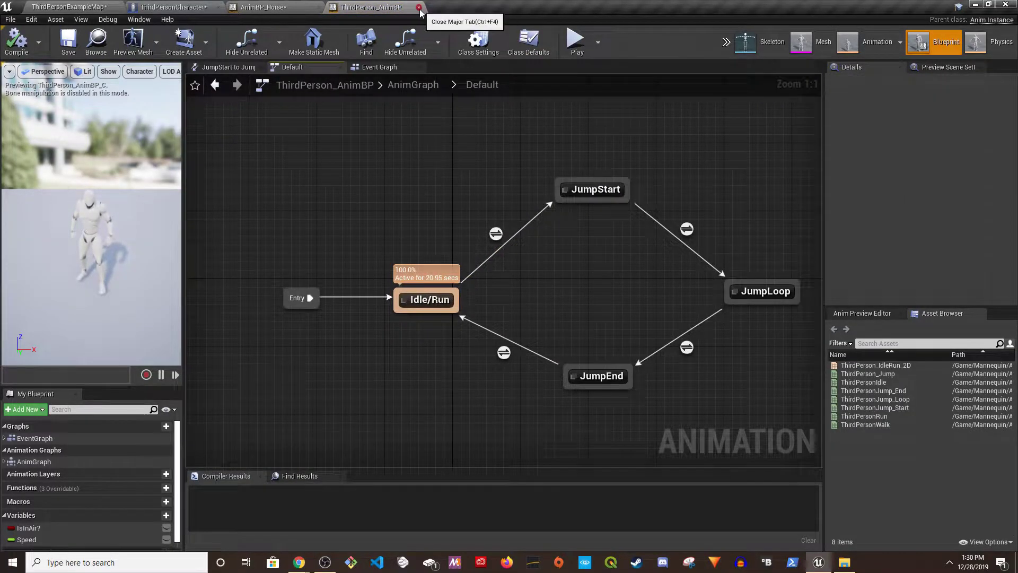
click(420, 8)
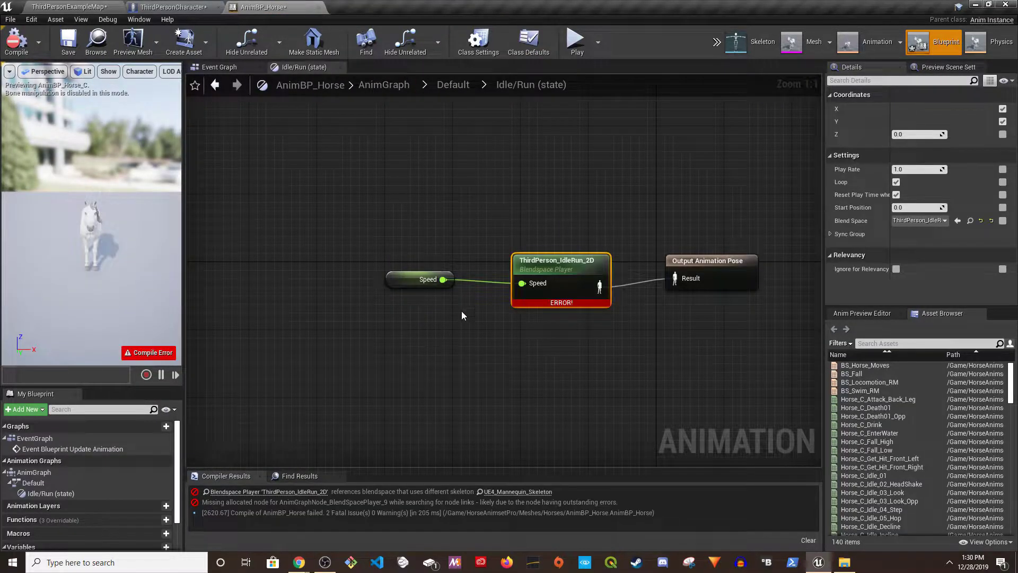
right_click(517, 190)
text(BS_Hor)
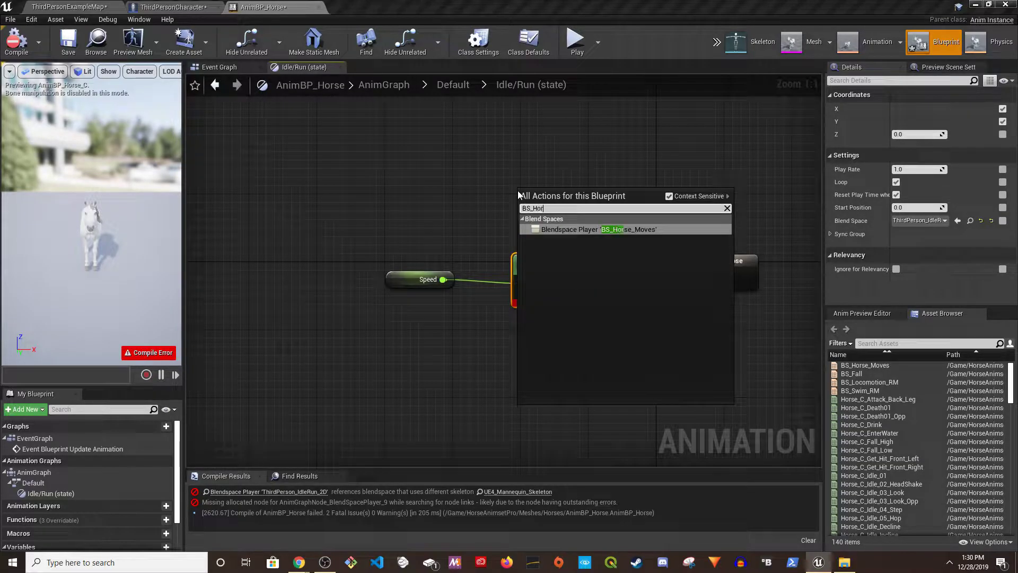
key(Return)
drag(591, 219, 662, 291)
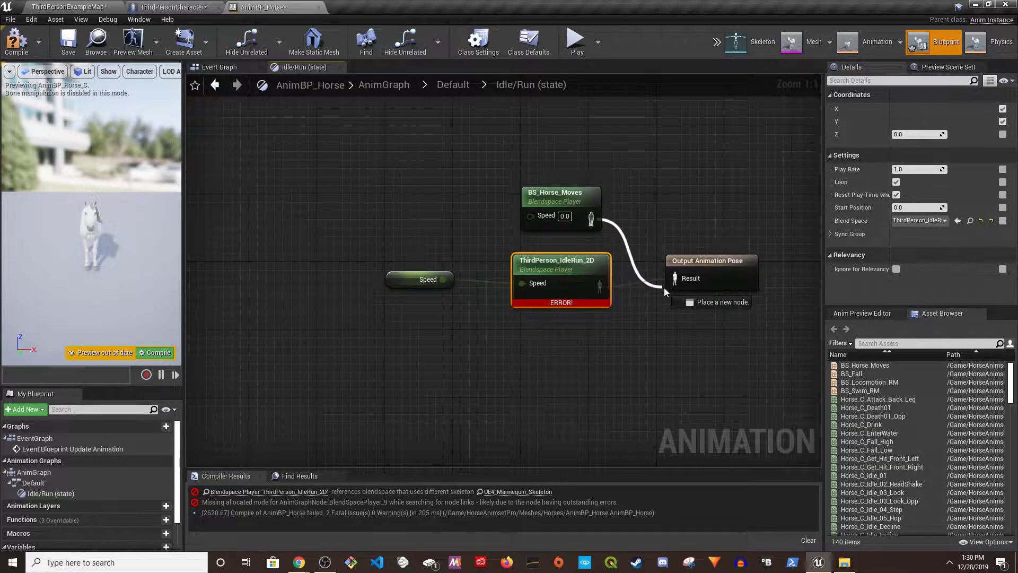
Feed Speed into the BS_Horse_Moves node, delete the ThirdPerson_IdleRun_2D node and compile AnimBP_Horse
drag(527, 223, 568, 242)
key(Delete)
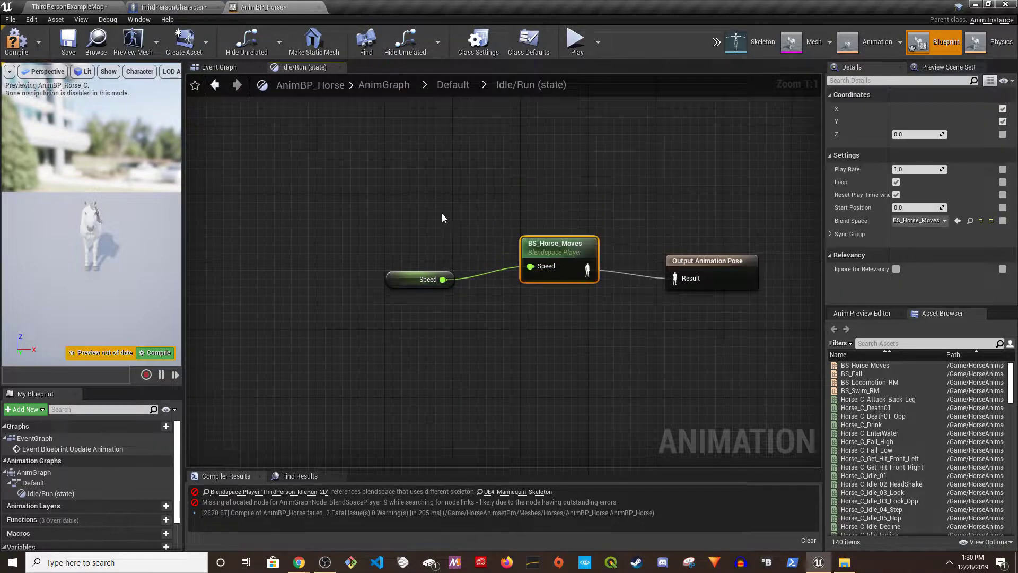
click(16, 41)
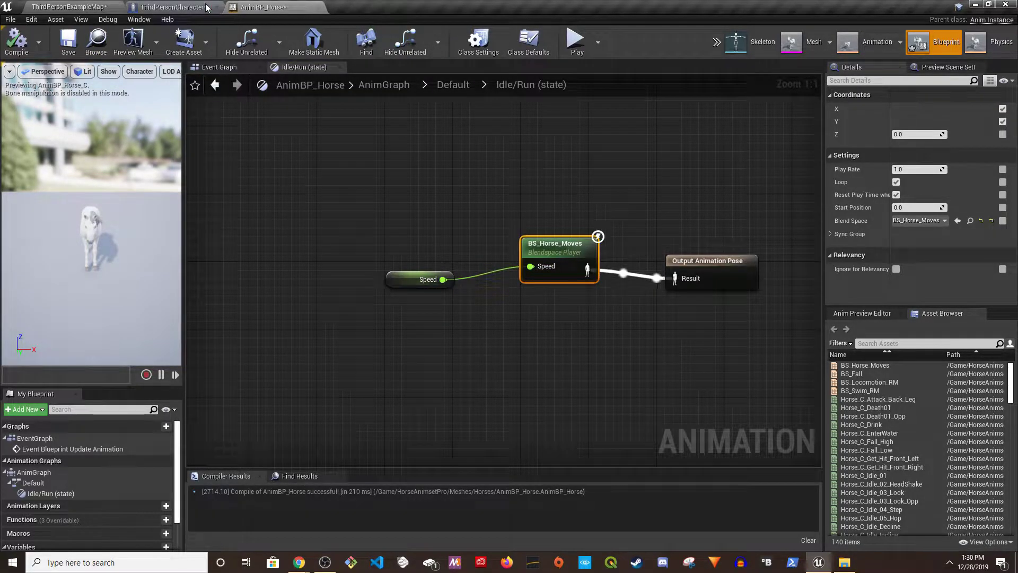
Close AnimBP_Horse, set the CharacterMovement component's Max Walk Speed to 100 in ThirdPersonCharacter, and compile it
click(175, 7)
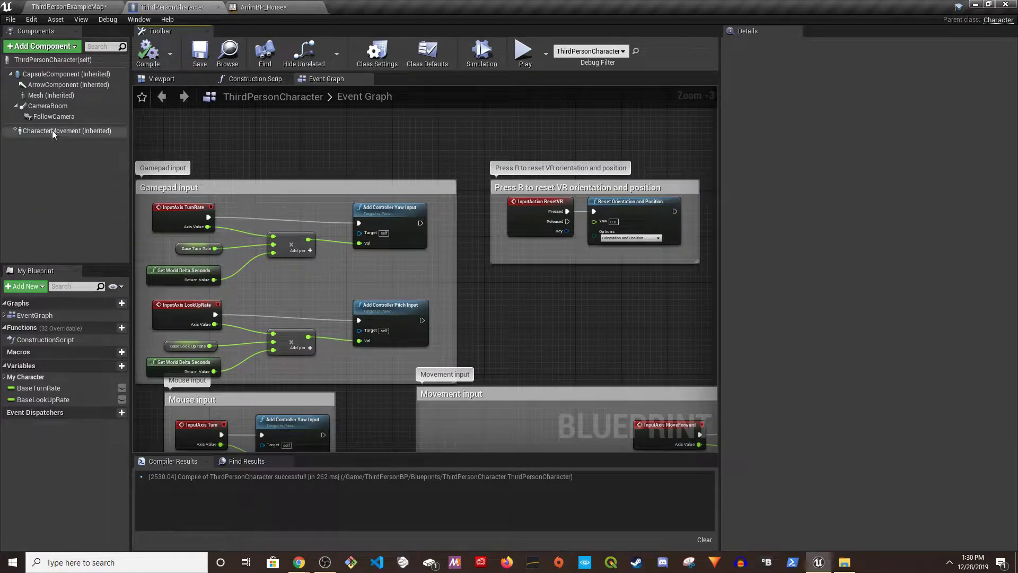
click(251, 7)
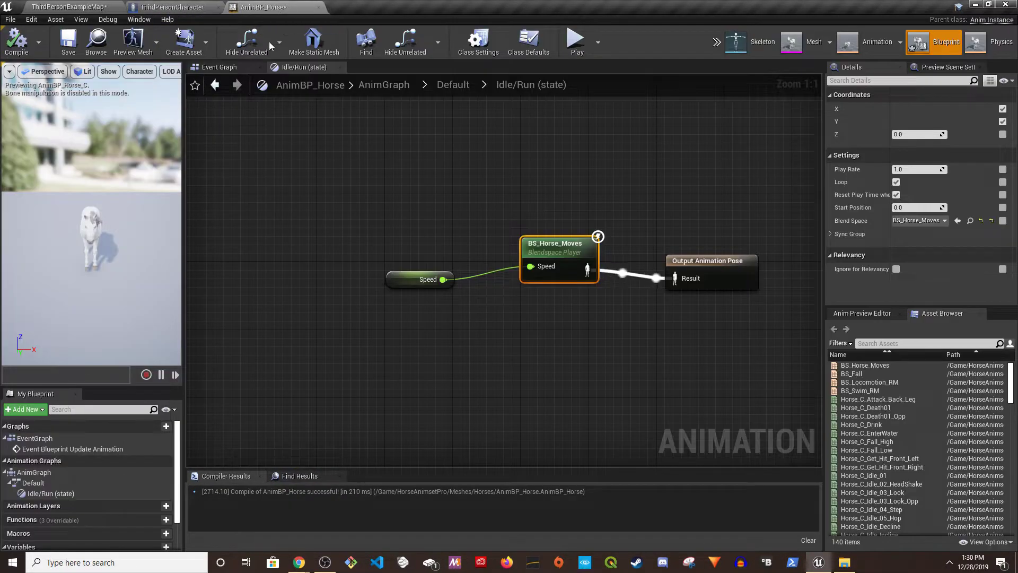
click(319, 8)
click(48, 132)
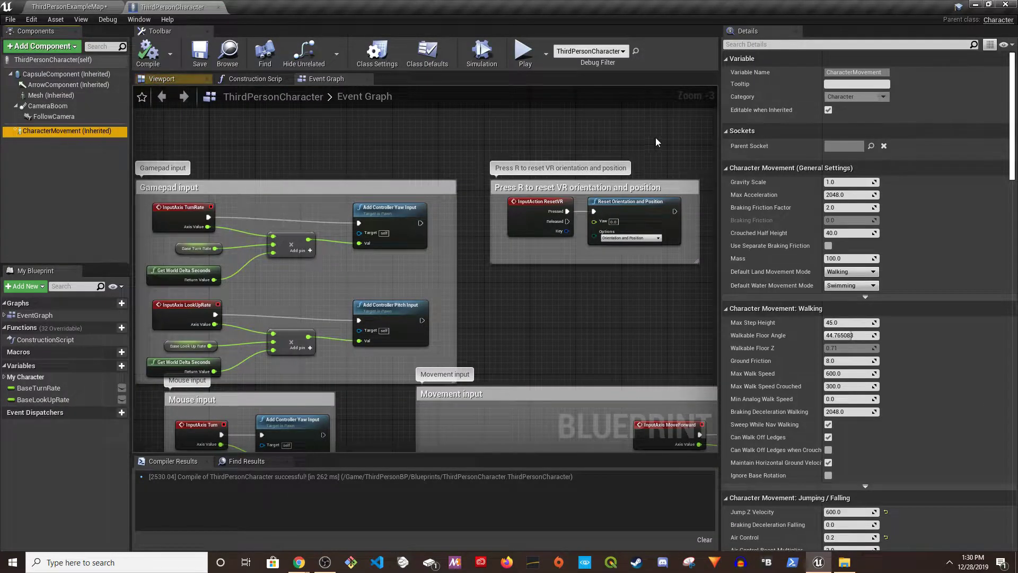
click(832, 45)
text(walk)
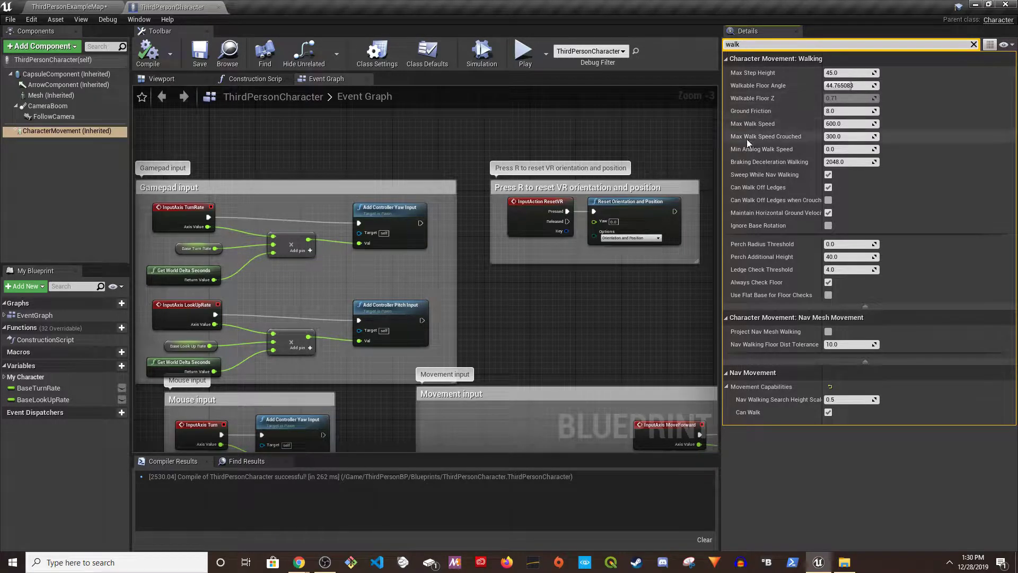
click(848, 123)
text(100)
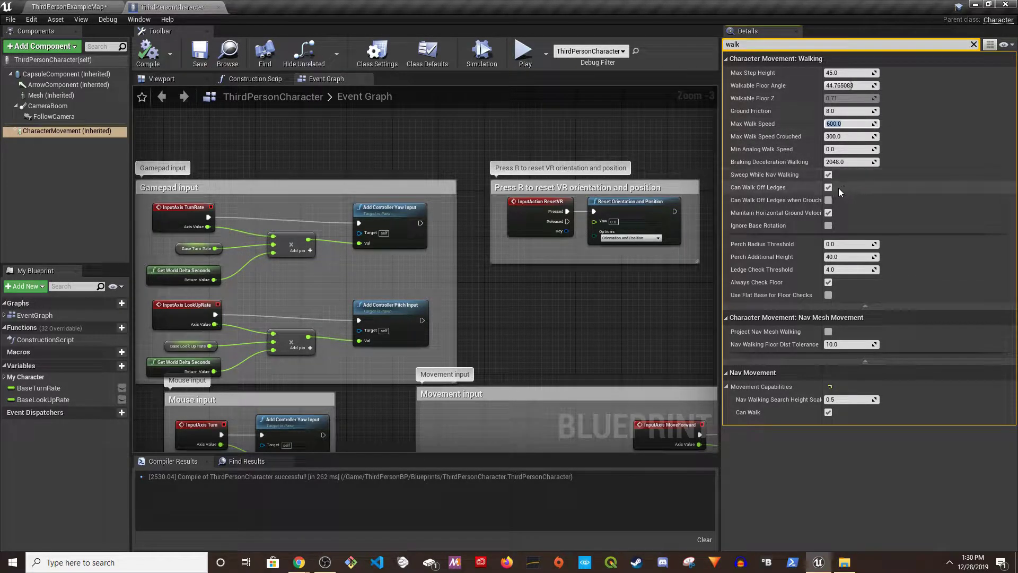
click(147, 52)
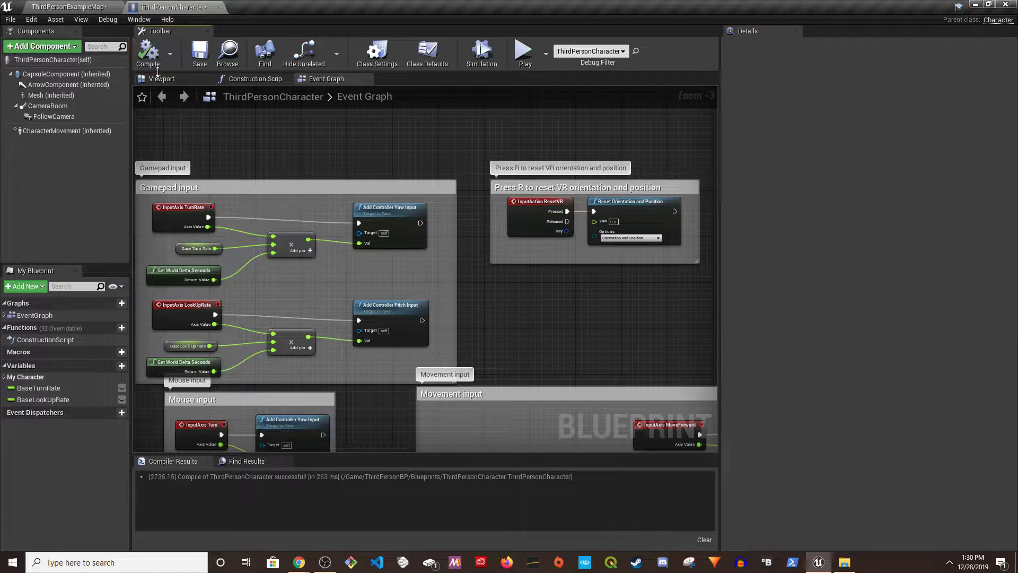
Play ThirdPersonExampleMap to test the horse's movement and end the play session
click(69, 6)
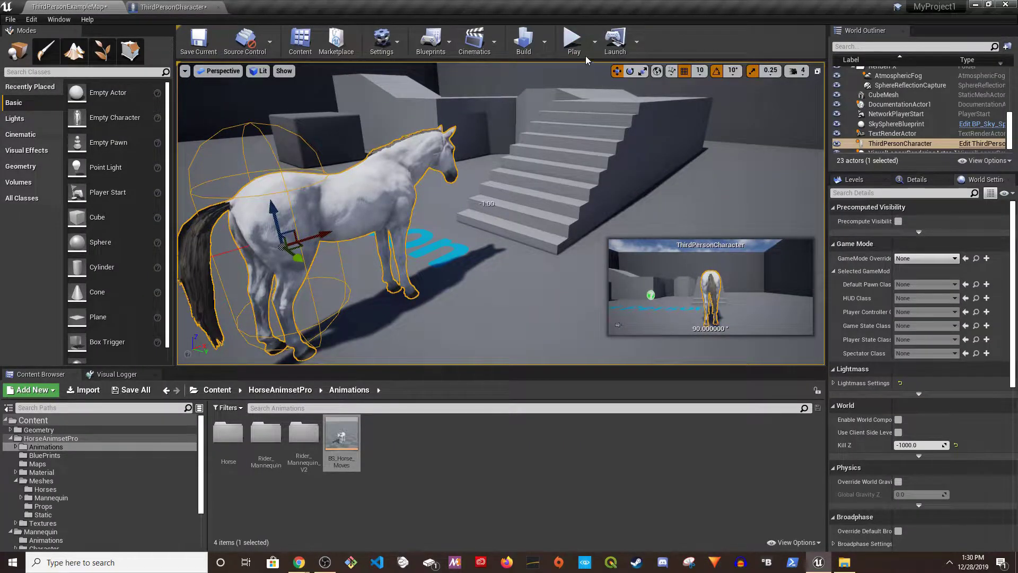
click(575, 42)
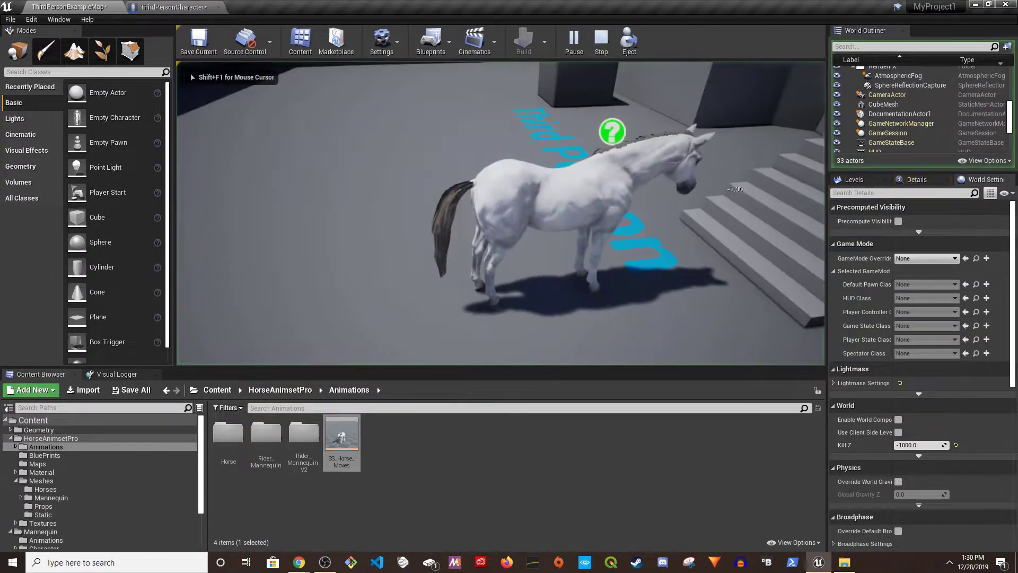
key(d)
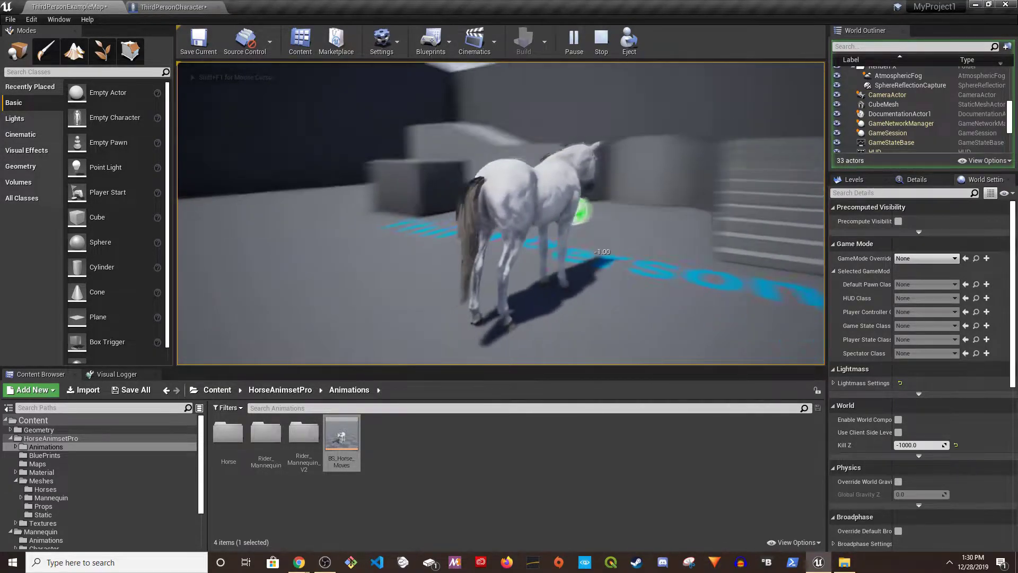
key(Escape)
Delete the stairs, walkway blocks, ramp and cube from inside the arena of ThirdPersonExampleMap
key(s)
mouse_move(588, 188)
right_down()
mouse_move(588, 138)
mouse_move(587, 188)
right_up()
key(w)
key(s)
click(587, 187)
key(Delete)
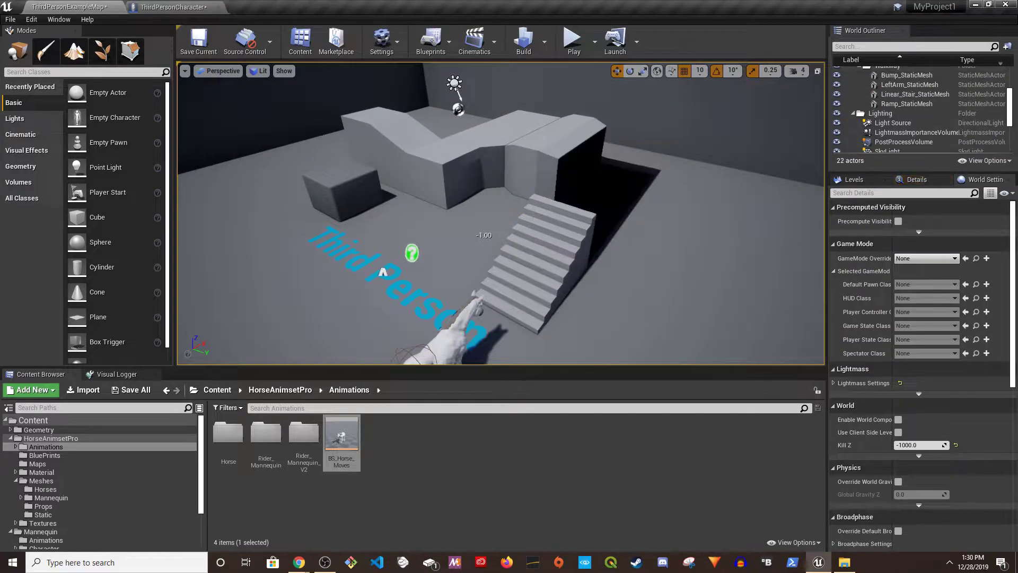
click(557, 233)
key(Delete)
click(479, 153)
key(Delete)
click(503, 154)
key(Delete)
click(419, 159)
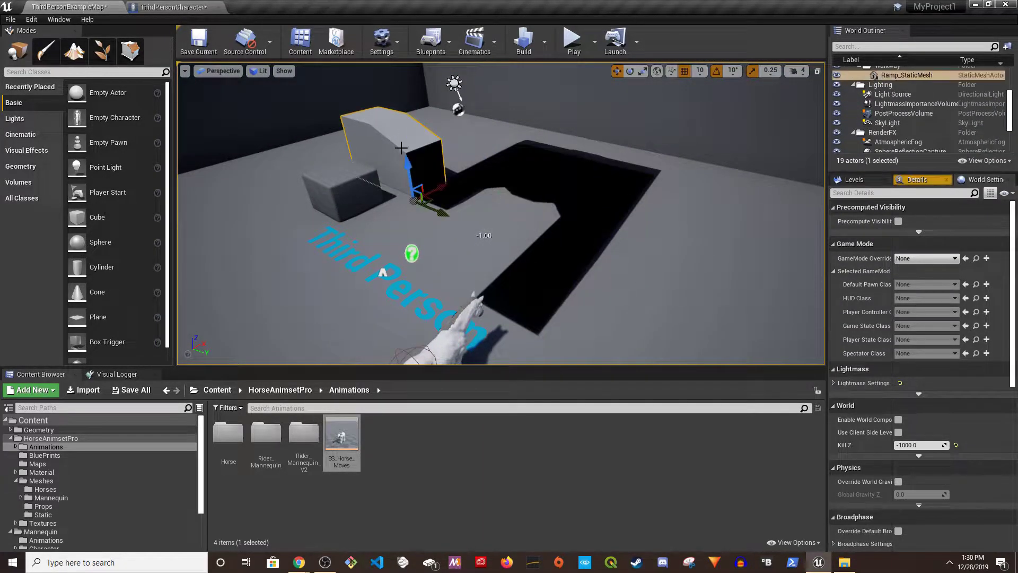
key(Delete)
click(342, 196)
key(Delete)
Create a new landscape using the M_Ground_Grass material, keeping the existing size settings
right_drag(379, 240, 354, 247)
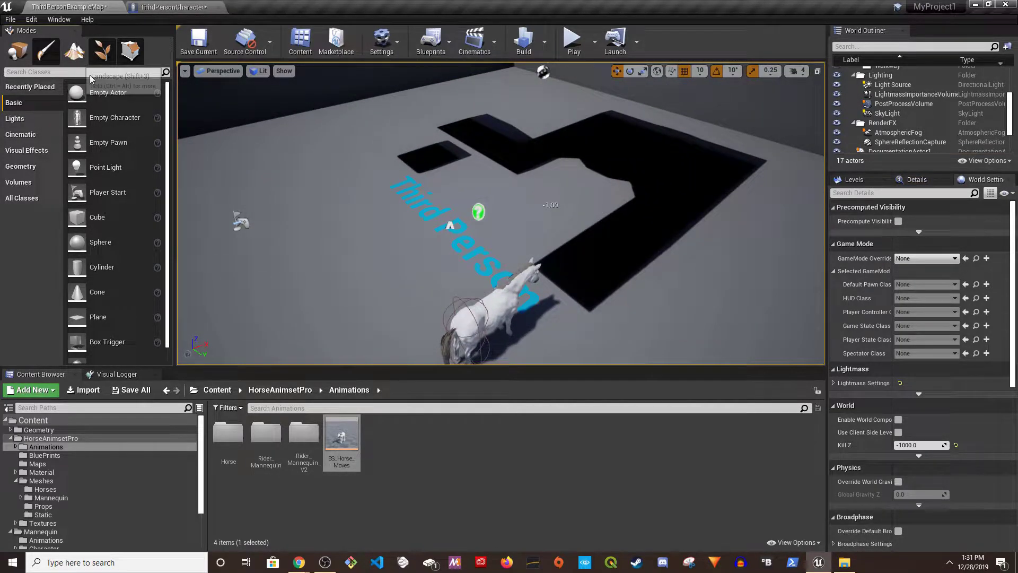
key(shift+3)
click(129, 156)
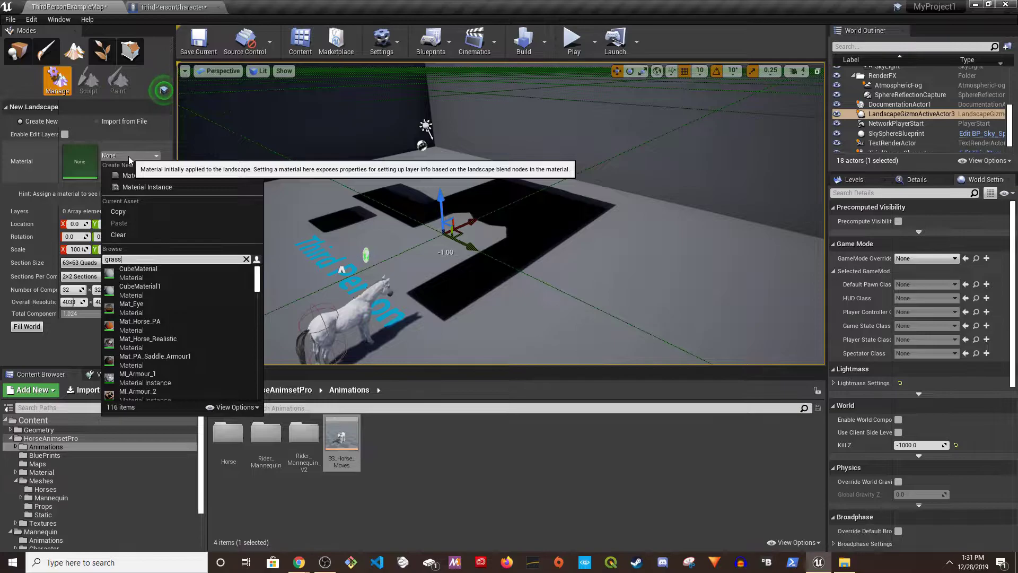
text(grass)
click(143, 270)
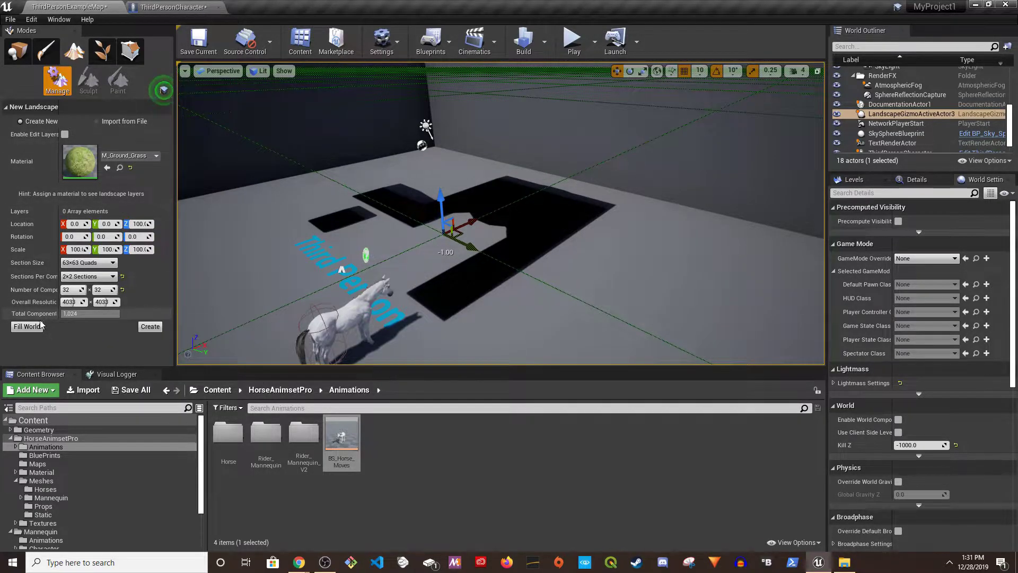
click(150, 326)
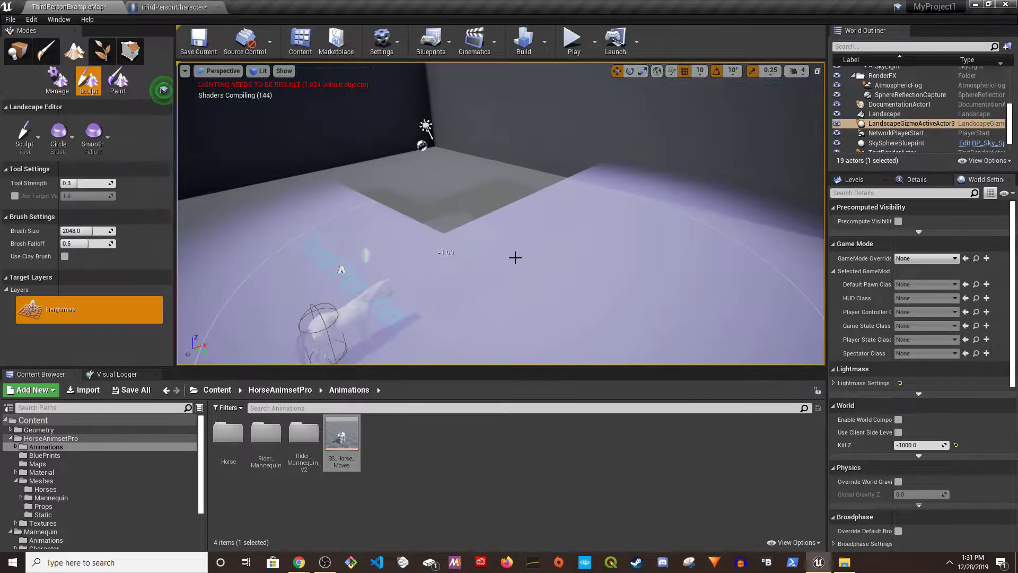
Return to placement mode and delete the arena's four walls and floor, leaving the grass landscape
right_drag(500, 213, 501, 175)
key(s)
key(w)
click(22, 52)
click(520, 166)
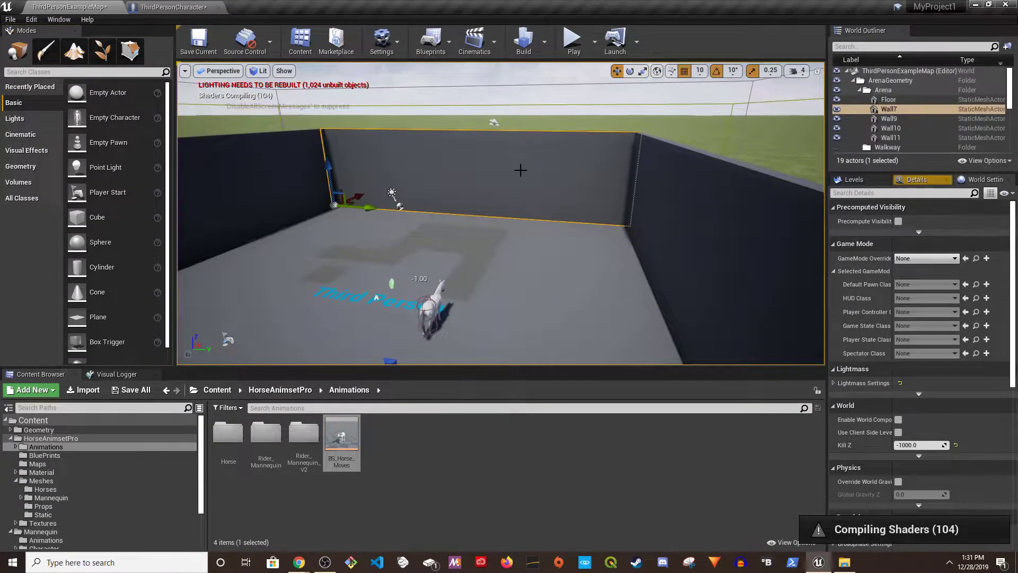
key(Delete)
click(663, 228)
key(Delete)
right_drag(587, 239, 552, 248)
click(545, 222)
key(Delete)
click(539, 248)
key(Delete)
scroll(746, 282, down, 5)
click(734, 263)
key(Delete)
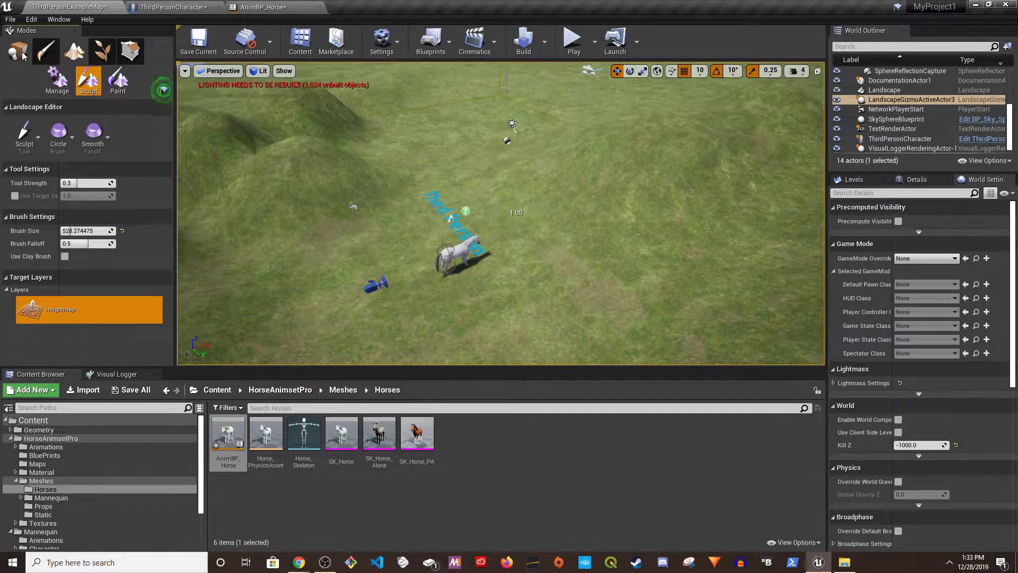
Play the level in full screen and walk the horse across the grassy hills to examine its foot placement on slopes
click(21, 53)
click(590, 202)
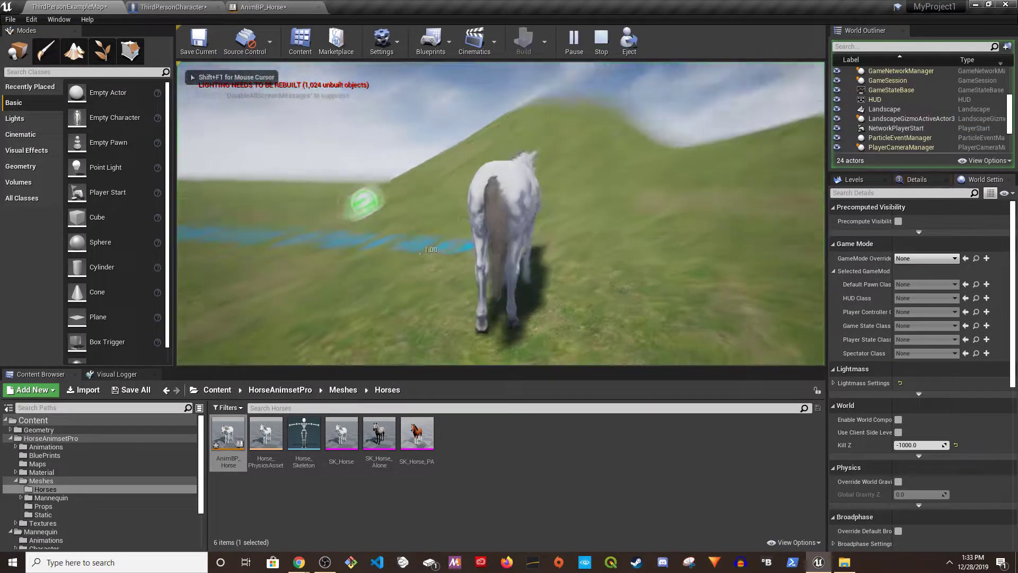
key(F11)
click(509, 286)
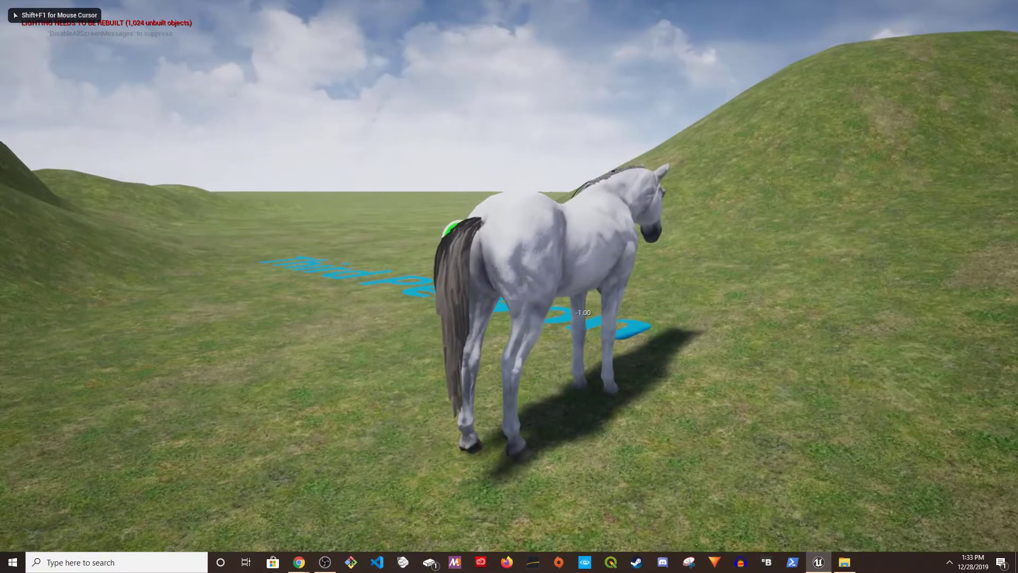
key(w)
key(d)
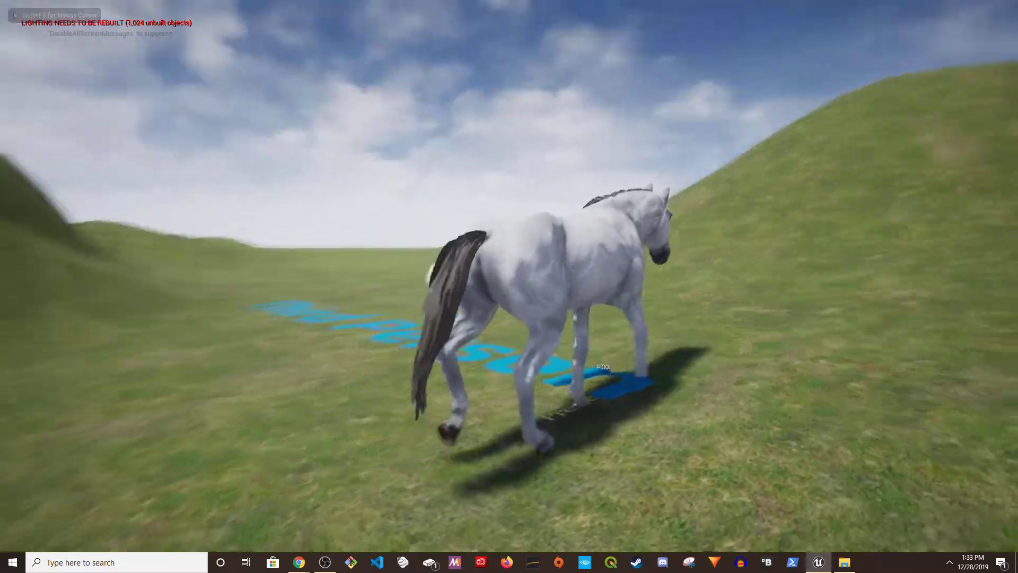
key(w)
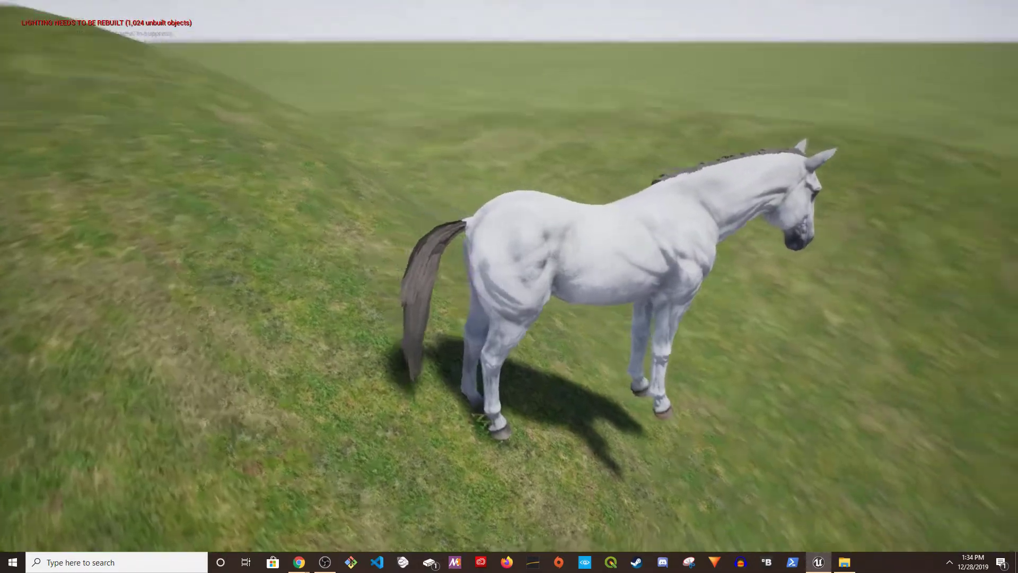
key(d)
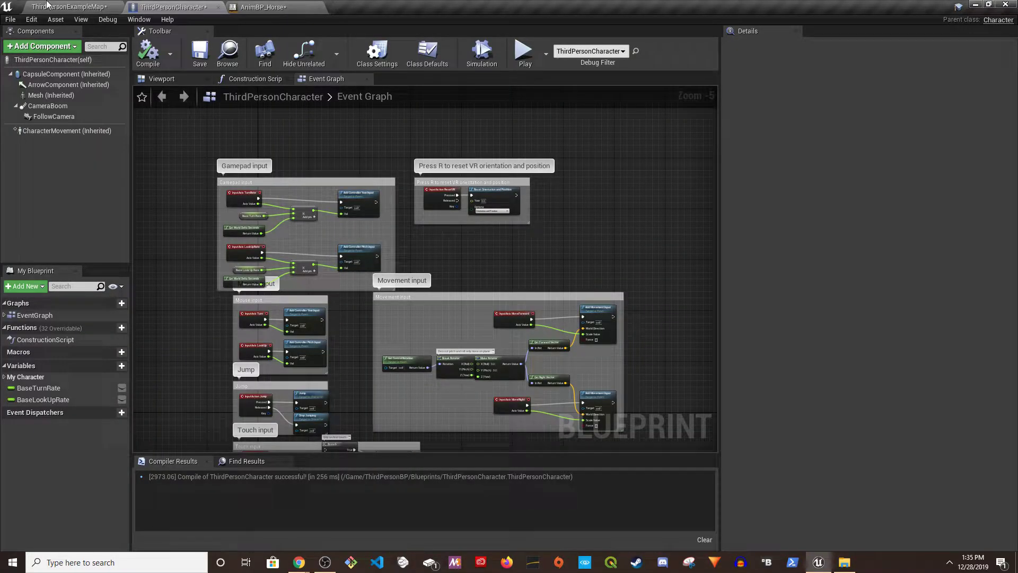
scroll(187, 255, down, 1)
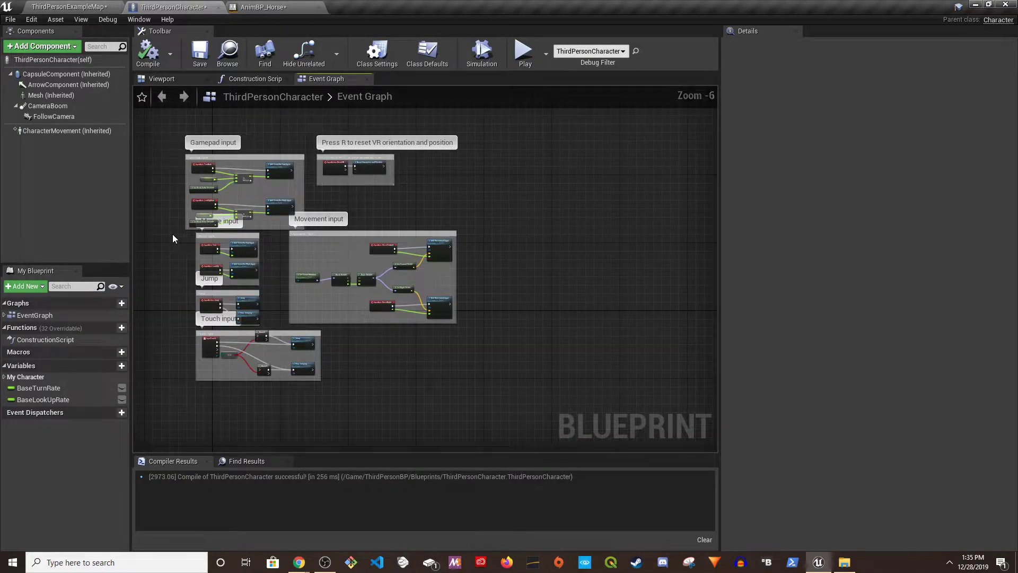
Open AnimBP_Horse's AnimGraph and move the Default state machine and Output Pose apart to make room between them
scroll(173, 234, up, 1)
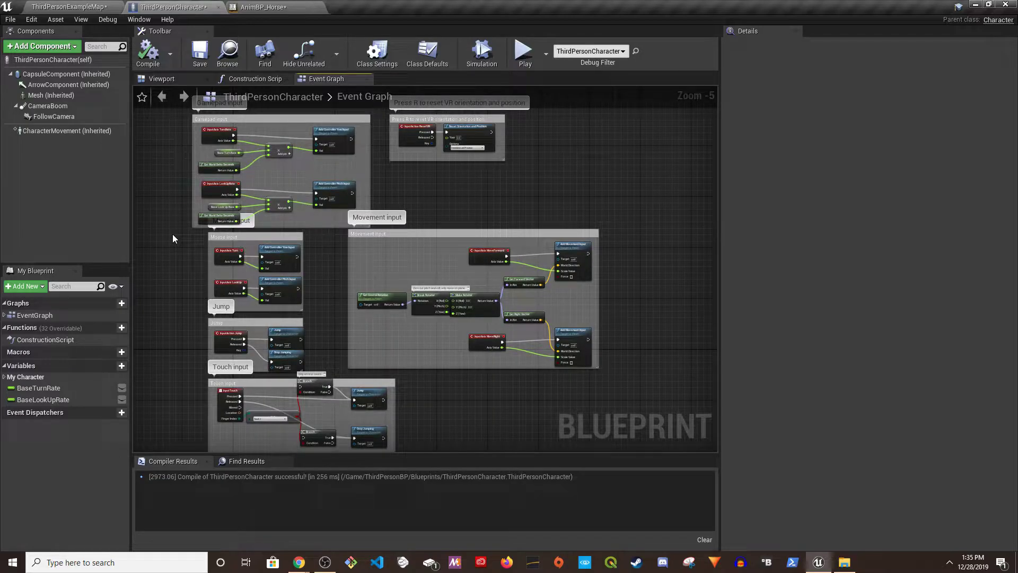
click(260, 6)
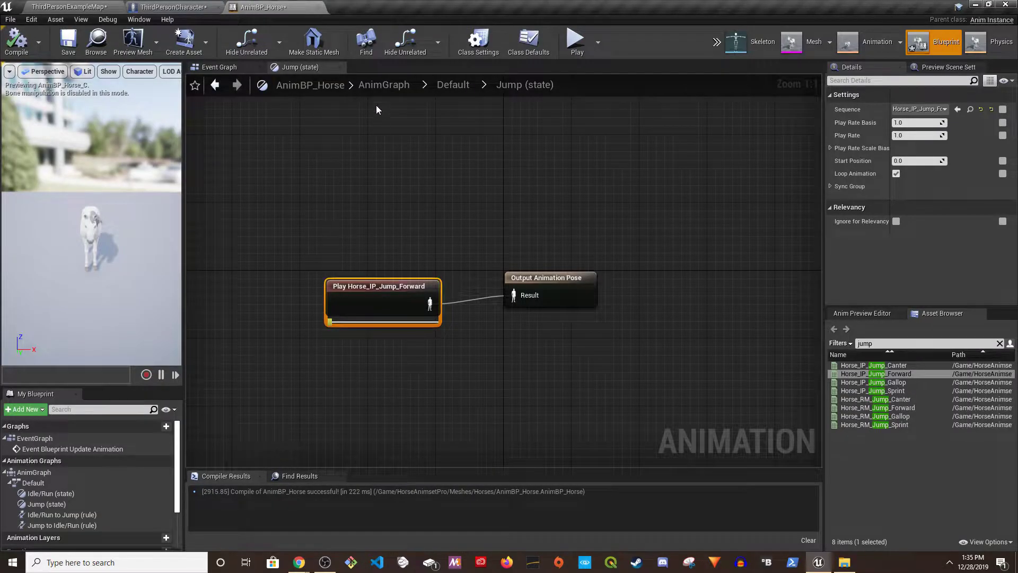
click(452, 85)
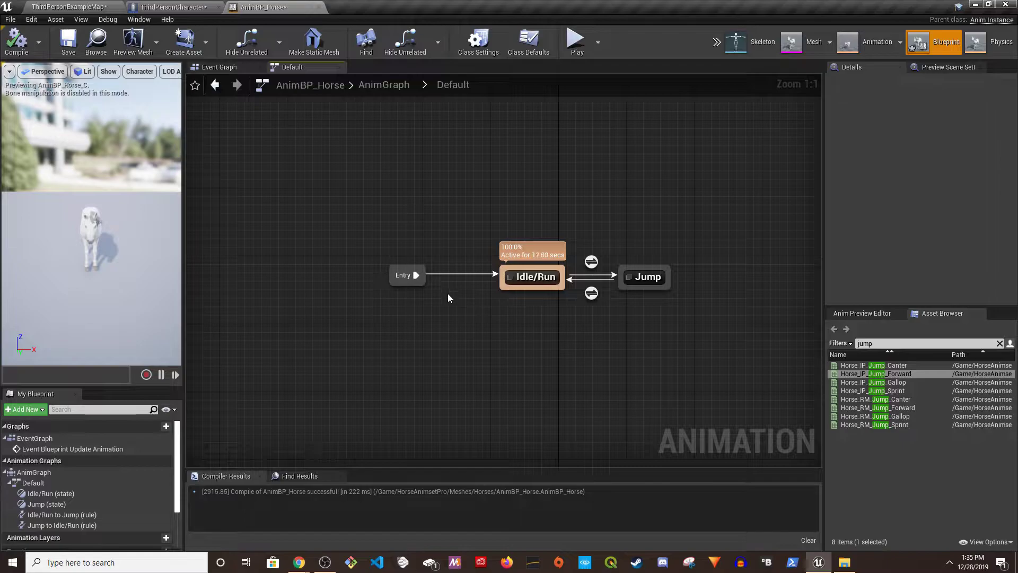
click(382, 85)
drag(437, 301, 224, 286)
drag(628, 271, 754, 265)
right_drag(516, 277, 691, 277)
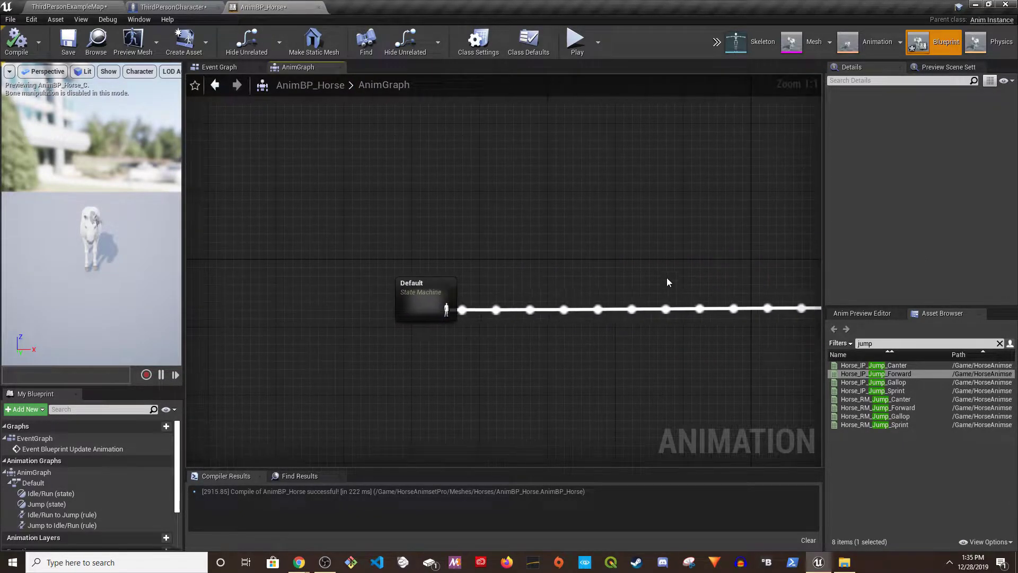
drag(414, 301, 269, 291)
Add a Dragon Spine Solver node and a Dragon Foot Solver node between the Default state machine and the Output Pose
right_click(444, 278)
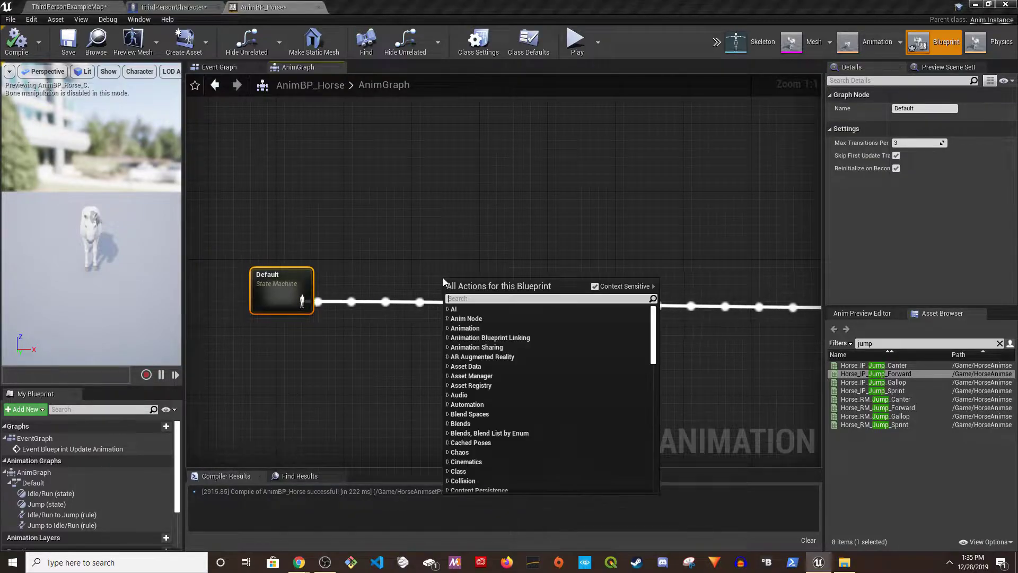
text(drago)
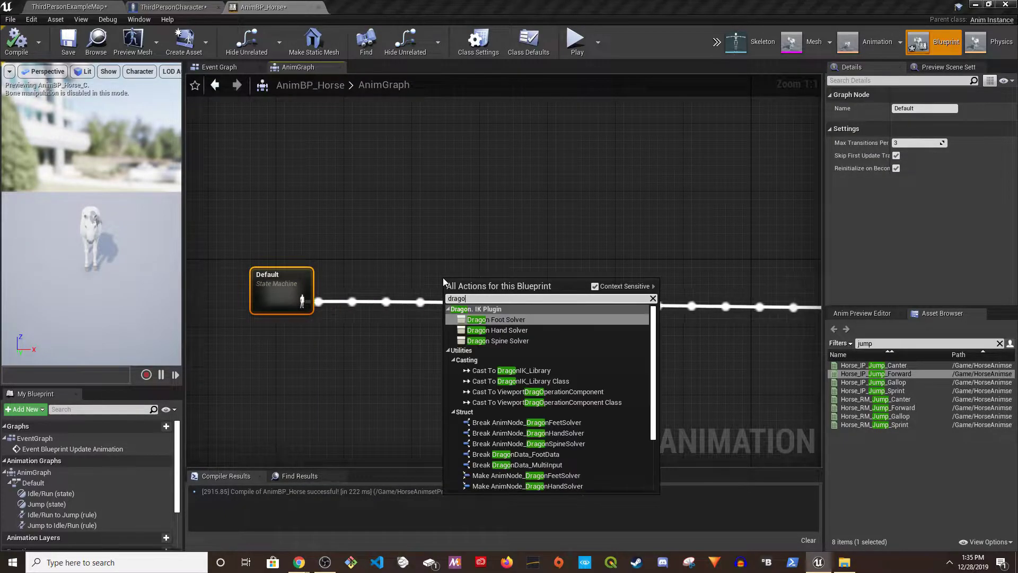
click(508, 340)
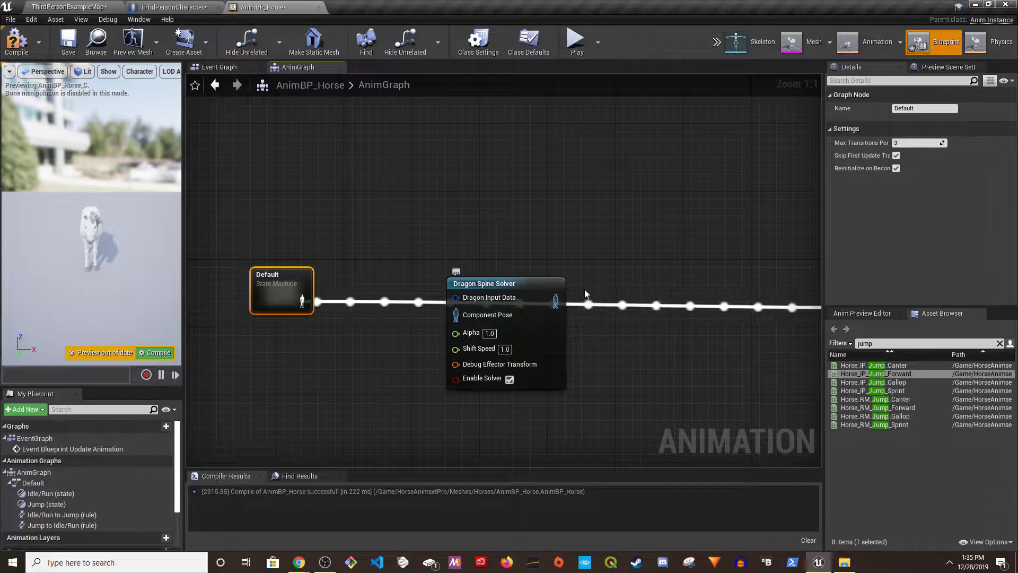
right_drag(636, 295, 513, 301)
right_click(520, 295)
text(dragon)
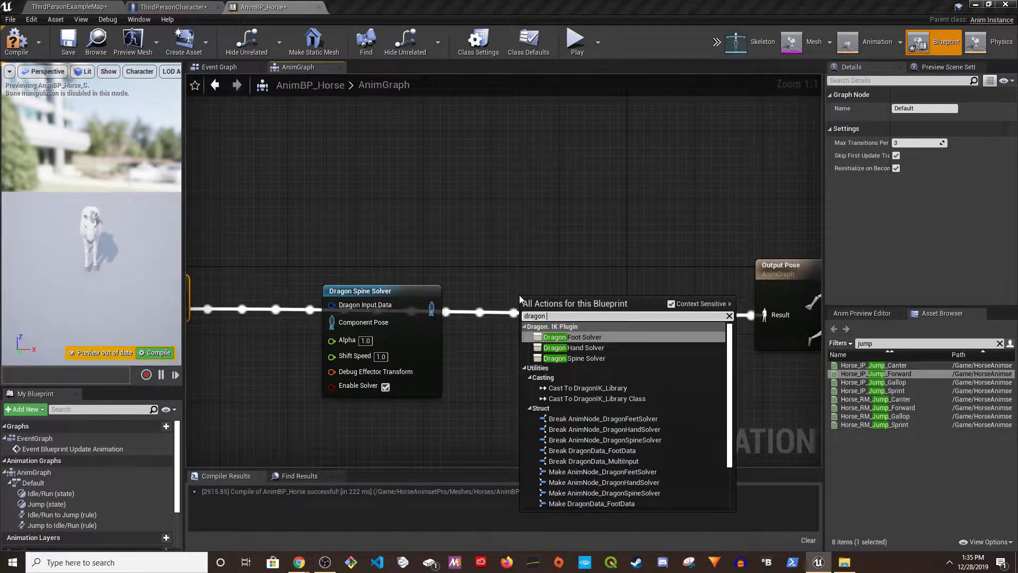
click(572, 336)
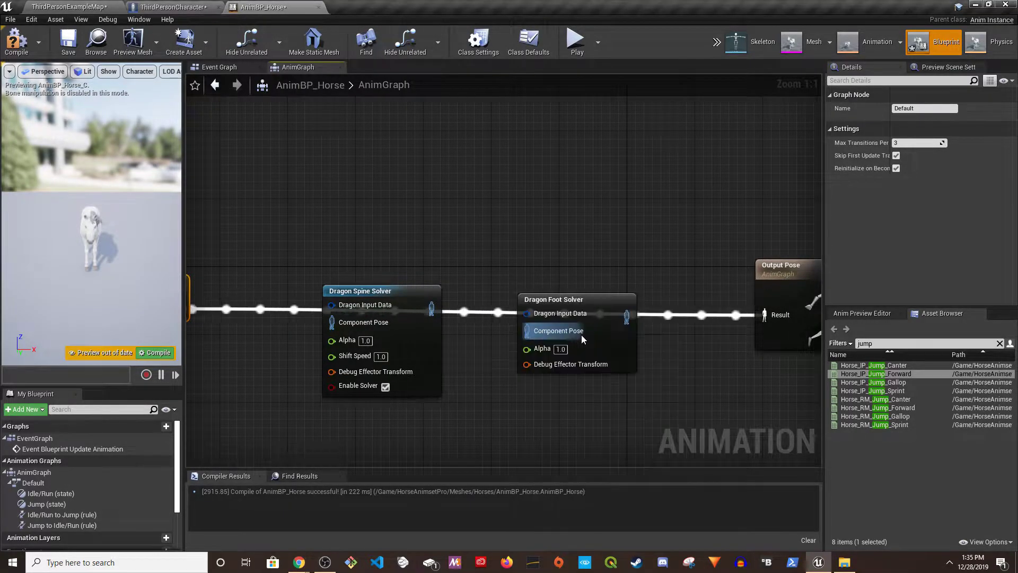
Place both Dragon solver nodes below the main pose wire and connect the spine solver's output to the foot solver's Component Pose
right_drag(530, 276, 582, 143)
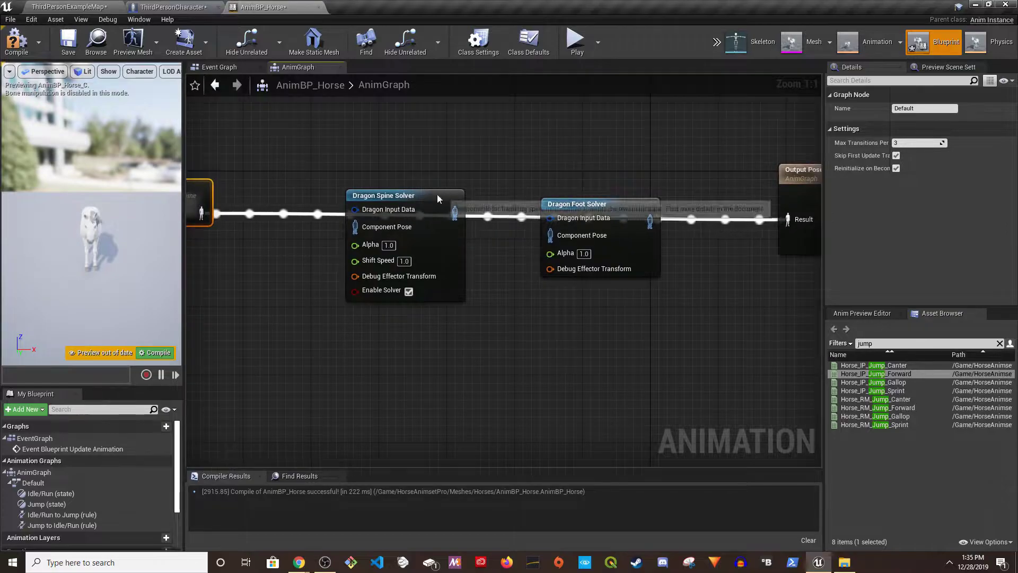
drag(439, 193, 401, 311)
click(580, 217)
drag(580, 217, 542, 324)
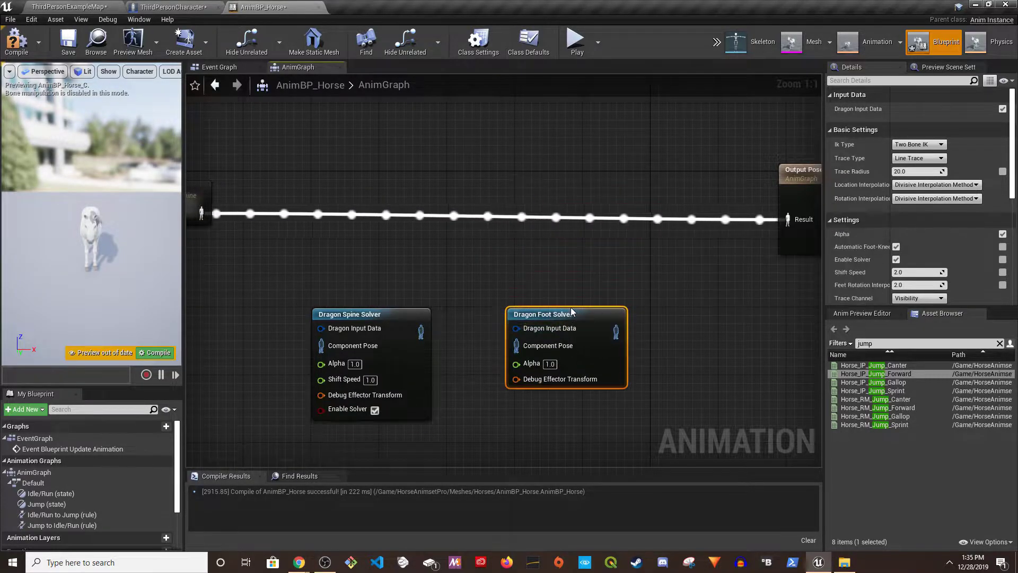
right_drag(461, 329, 493, 263)
drag(452, 266, 547, 281)
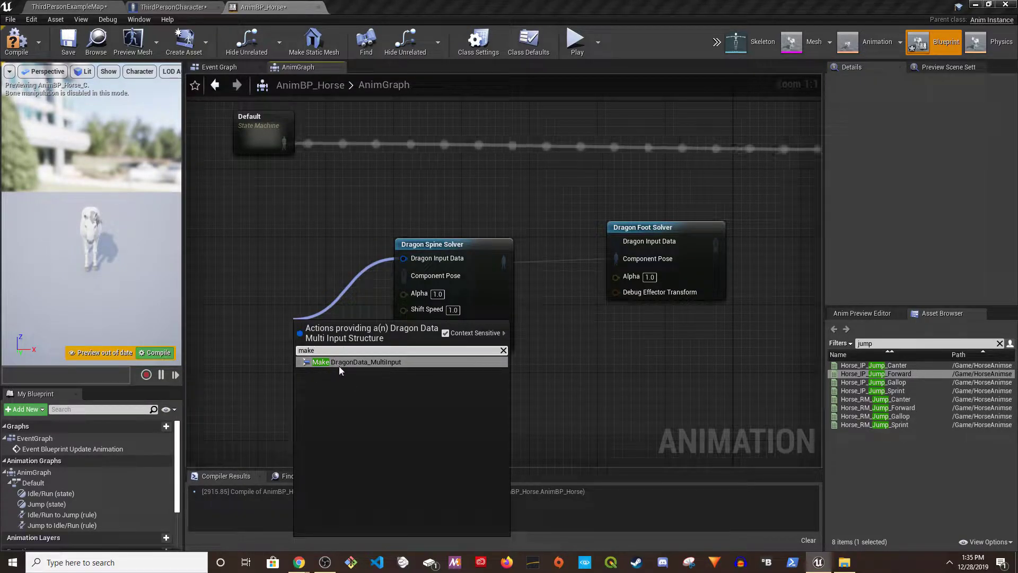
Create a Make DragonData_MultiInput node and feed it into the Dragon Input Data of both the spine and foot solvers
click(361, 363)
right_drag(327, 351, 485, 267)
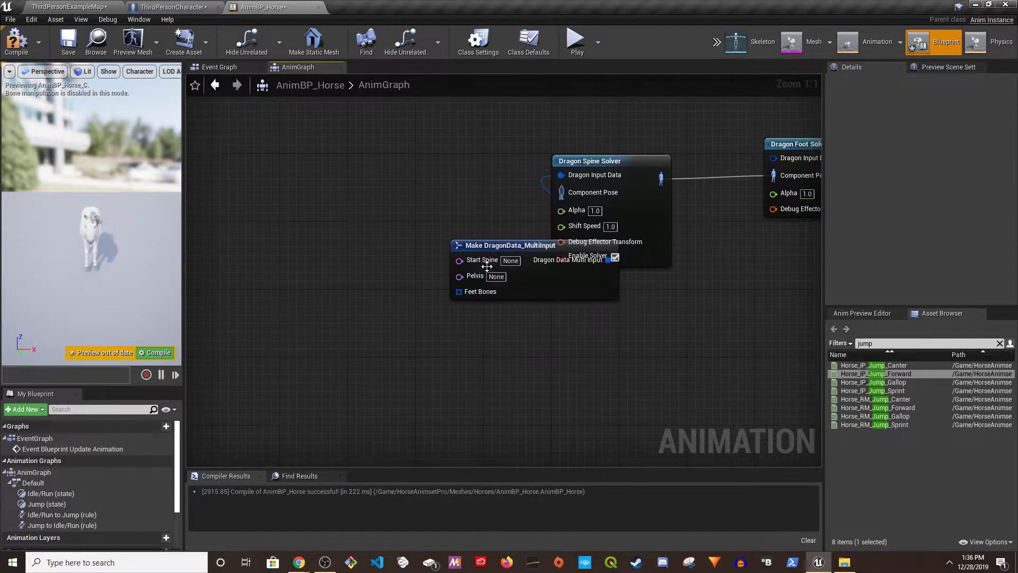
drag(504, 249, 385, 317)
drag(492, 333, 774, 158)
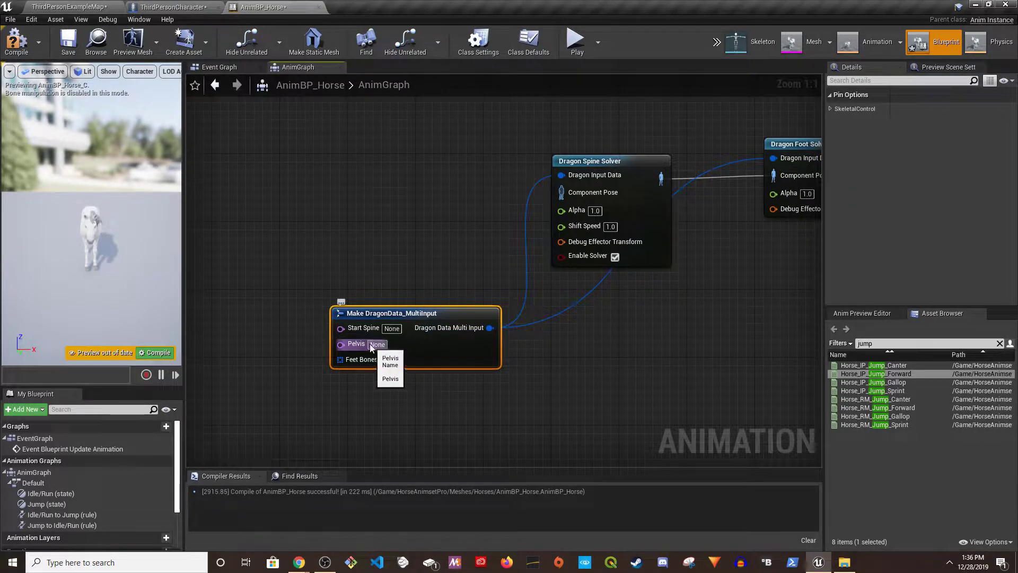
Promote the Feet Bones input of Make DragonData_MultiInput to a variable named Feet Map
right_drag(386, 371, 478, 351)
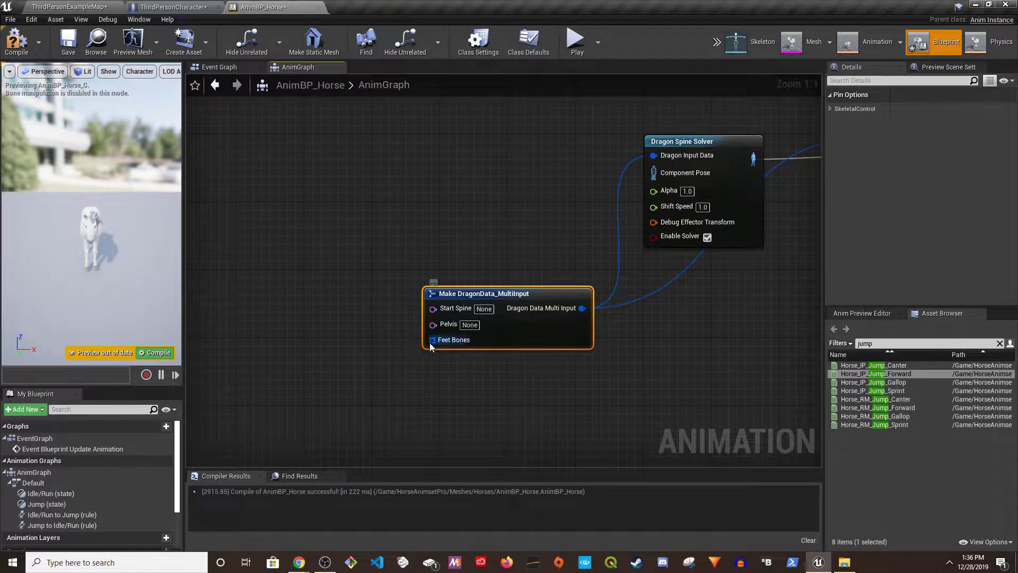
right_click(430, 343)
click(463, 353)
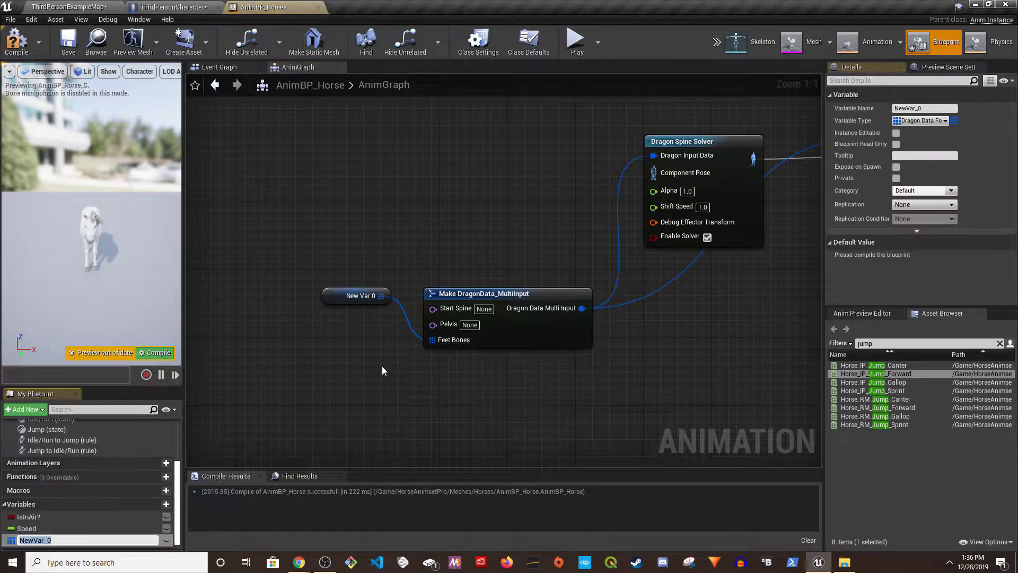
drag(343, 296, 335, 340)
click(925, 109)
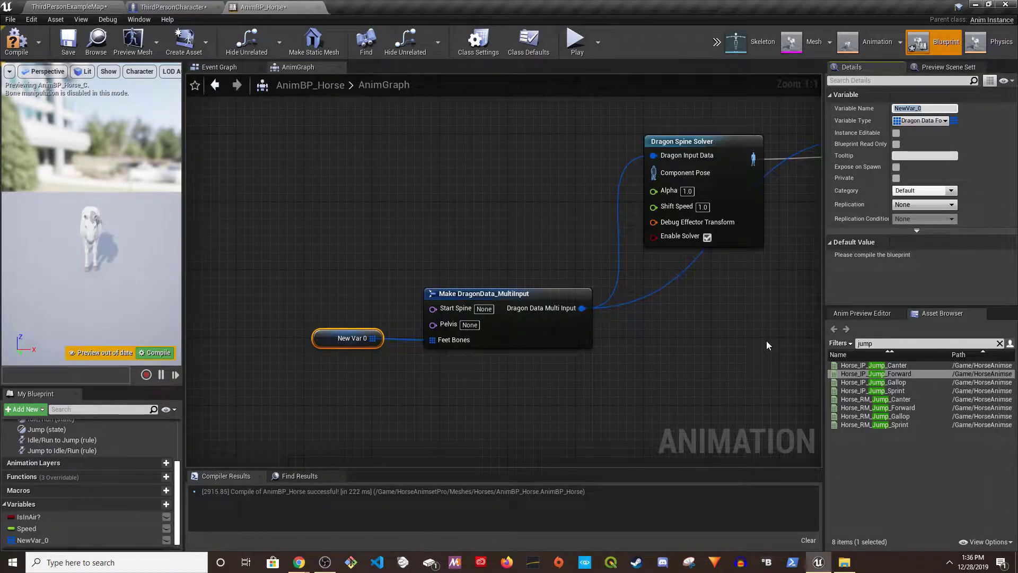
text(In)
key(BackSpace)
key(BackSpace)
text(Feet Map)
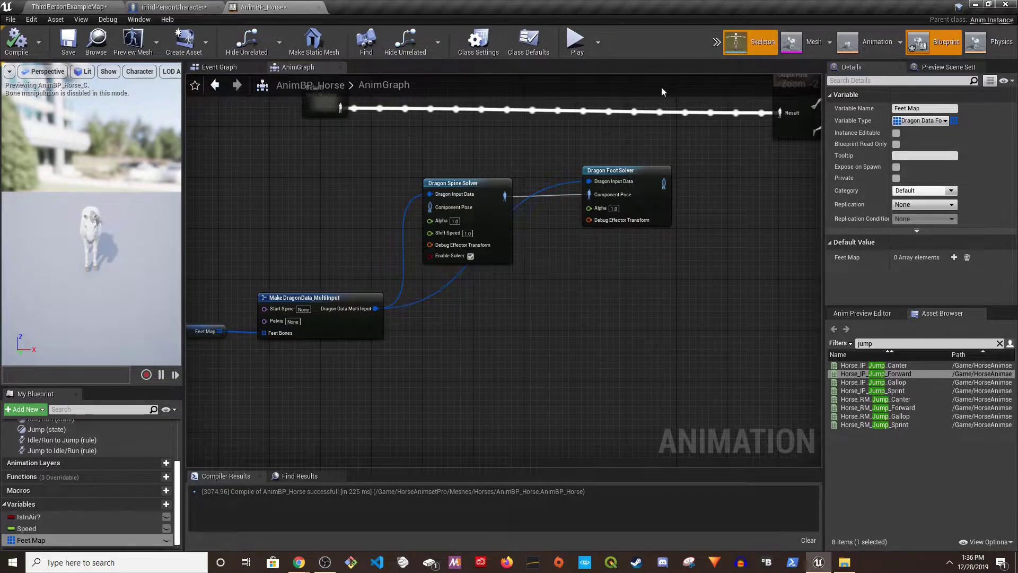
Open the horse's skeleton and set bone drawing to All Hierarchy, then examine the pelvis and spine bones up close
click(750, 41)
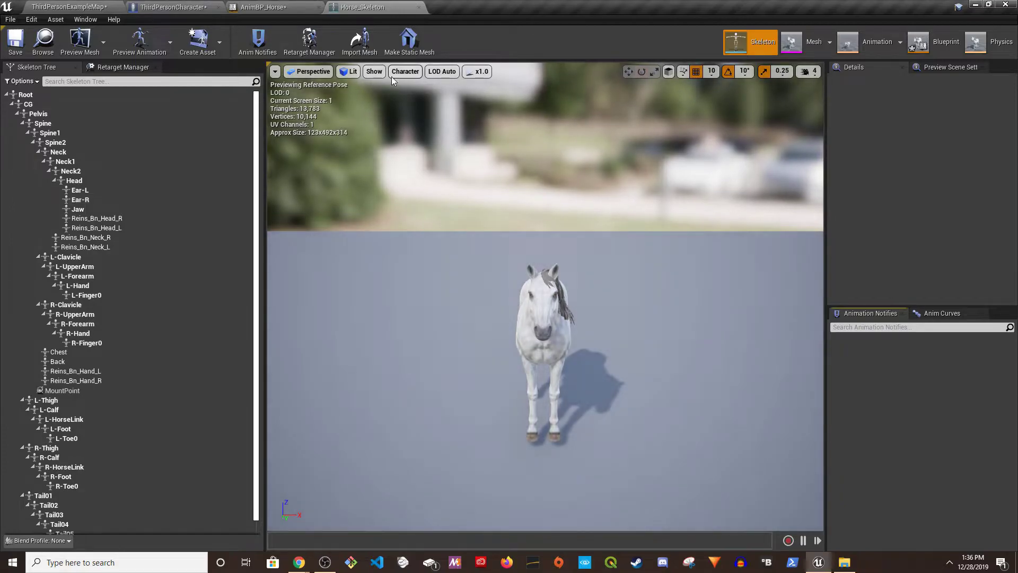
click(374, 71)
click(405, 72)
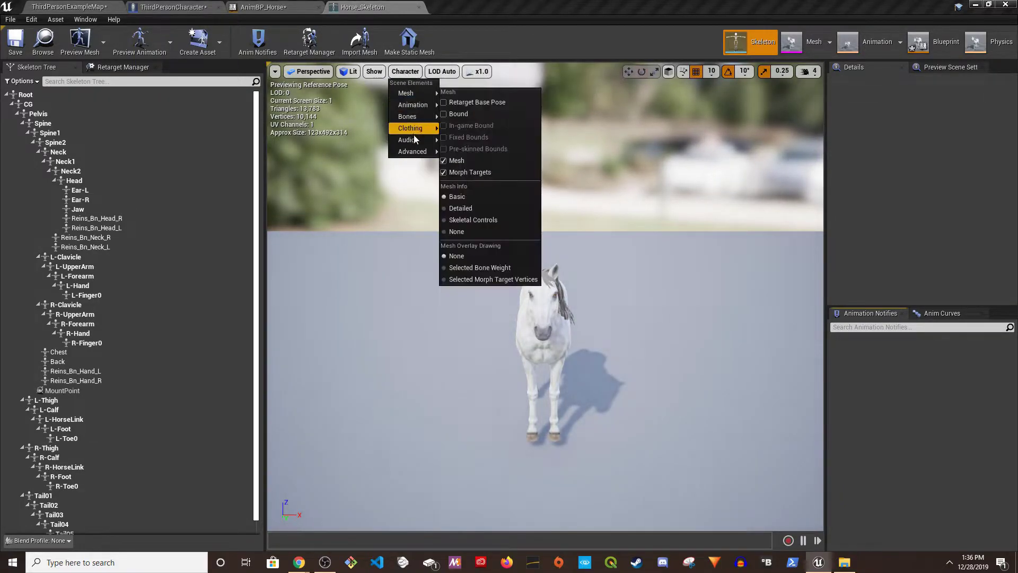
mouse_move(423, 117)
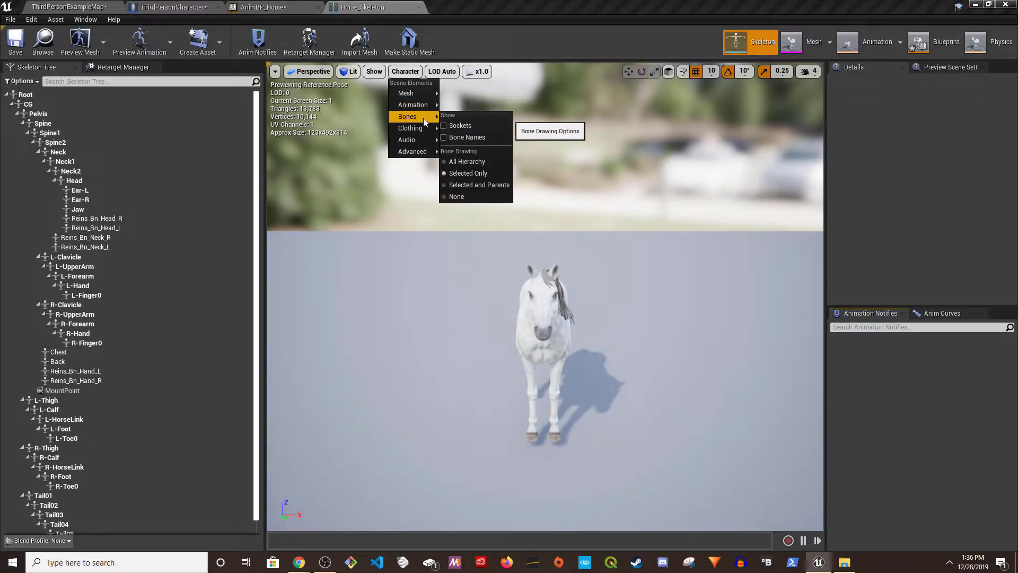
click(451, 162)
mouse_move(442, 228)
right_down()
mouse_move(578, 227)
mouse_move(588, 207)
mouse_move(599, 329)
mouse_move(552, 345)
mouse_move(535, 329)
right_up()
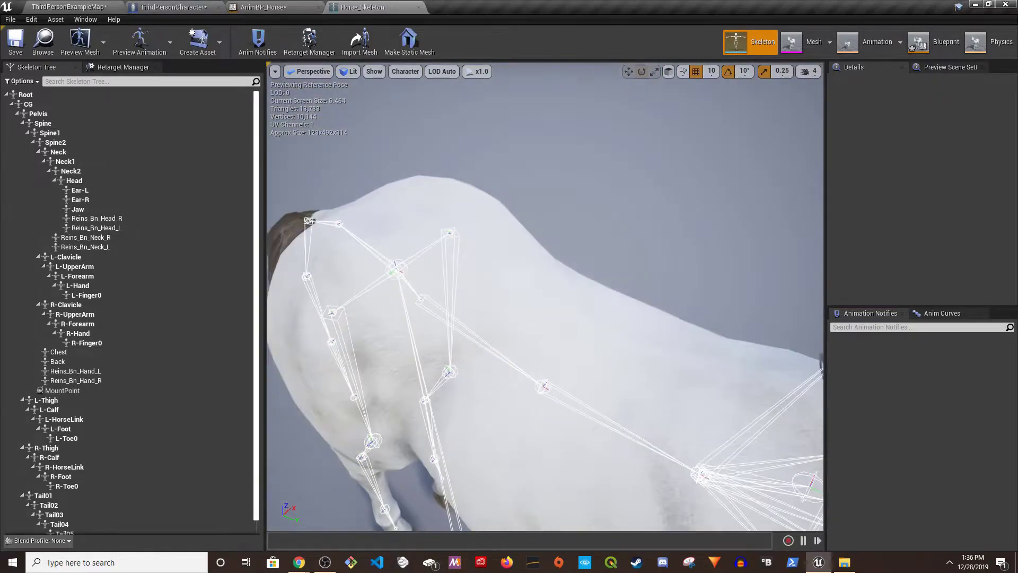
scroll(441, 234, up, 1)
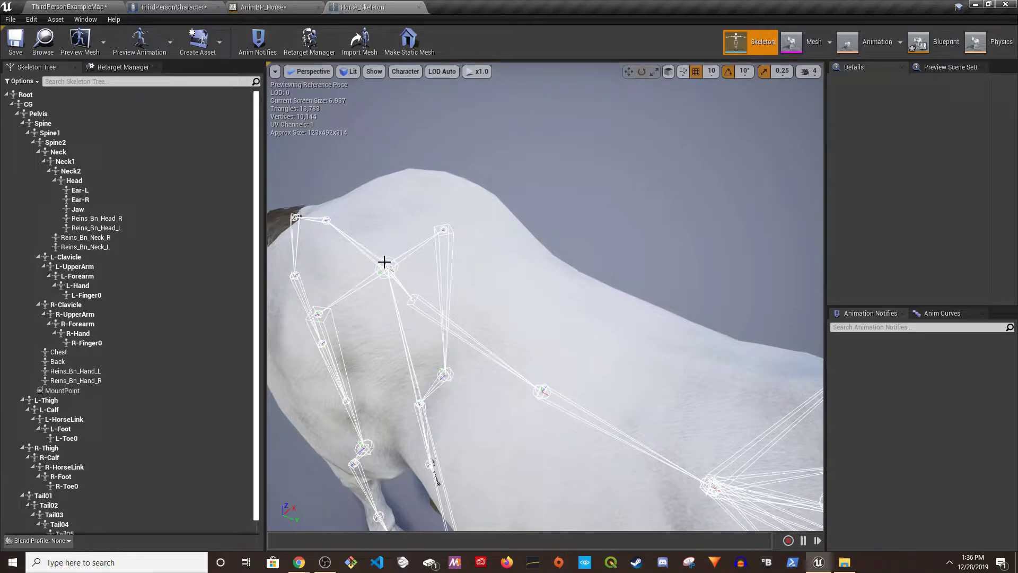
drag(430, 270, 559, 377)
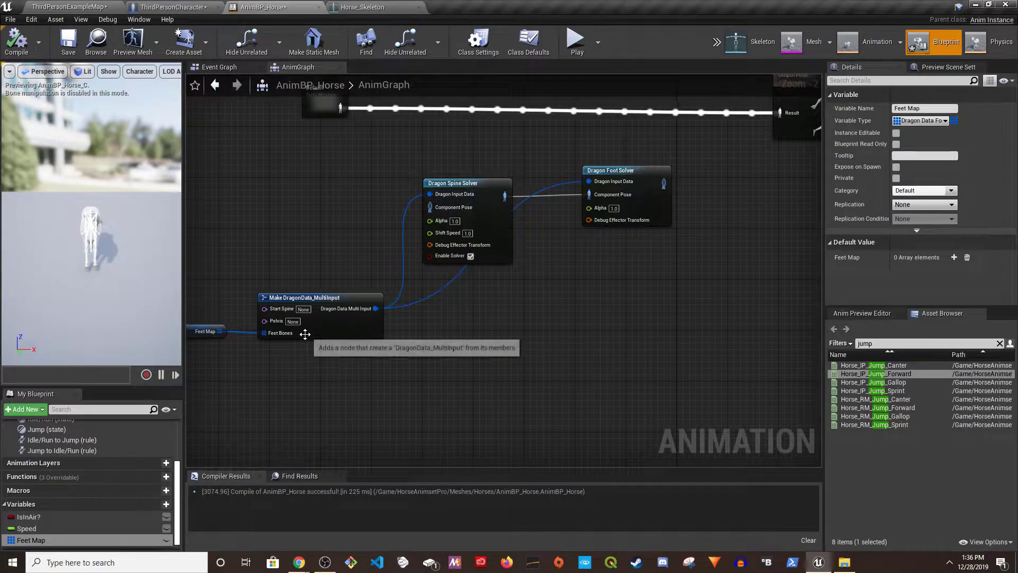
Copy the Pelvis bone's name from the horse skeleton and enter it as the Pelvis value of Make DragonData_MultiInput
scroll(272, 356, up, 2)
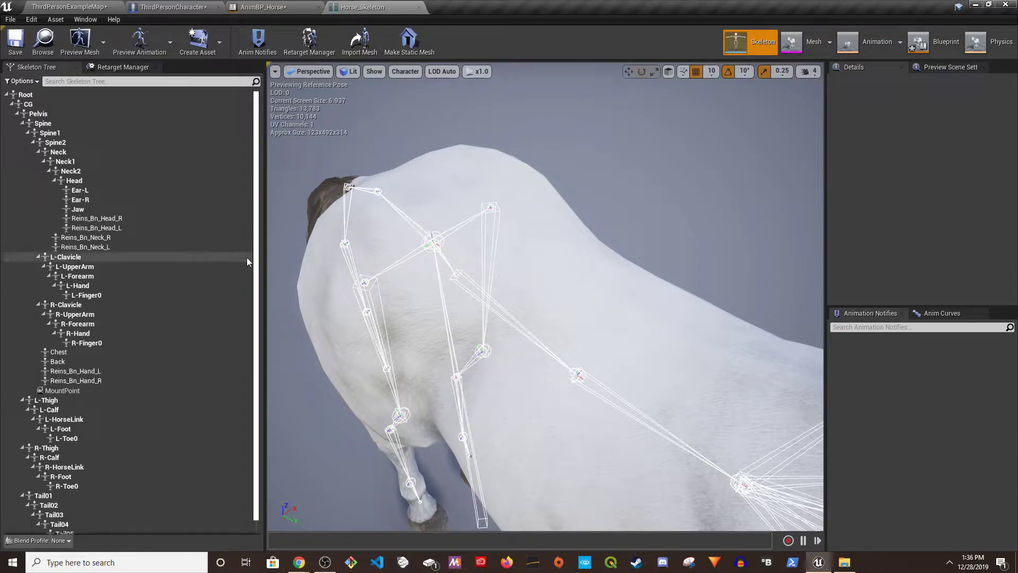
click(434, 246)
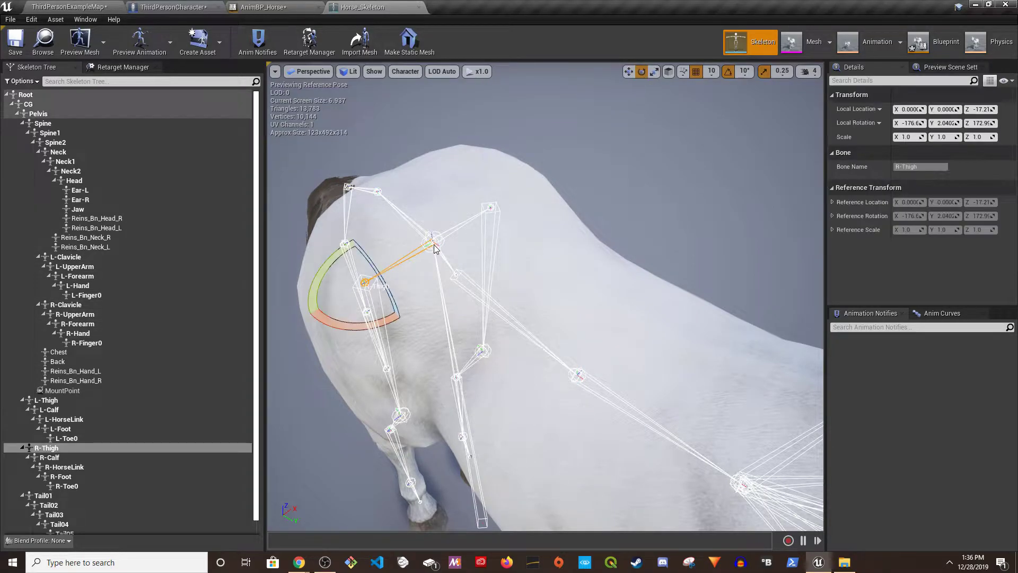
click(53, 458)
click(43, 116)
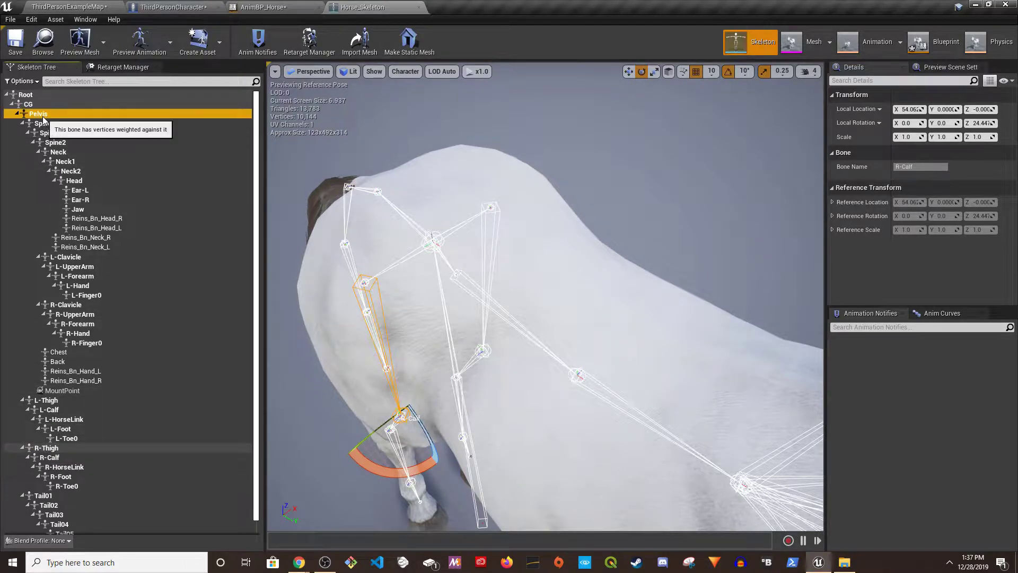
click(628, 72)
right_click(59, 119)
click(81, 127)
click(259, 7)
click(299, 308)
key(ctrl+v)
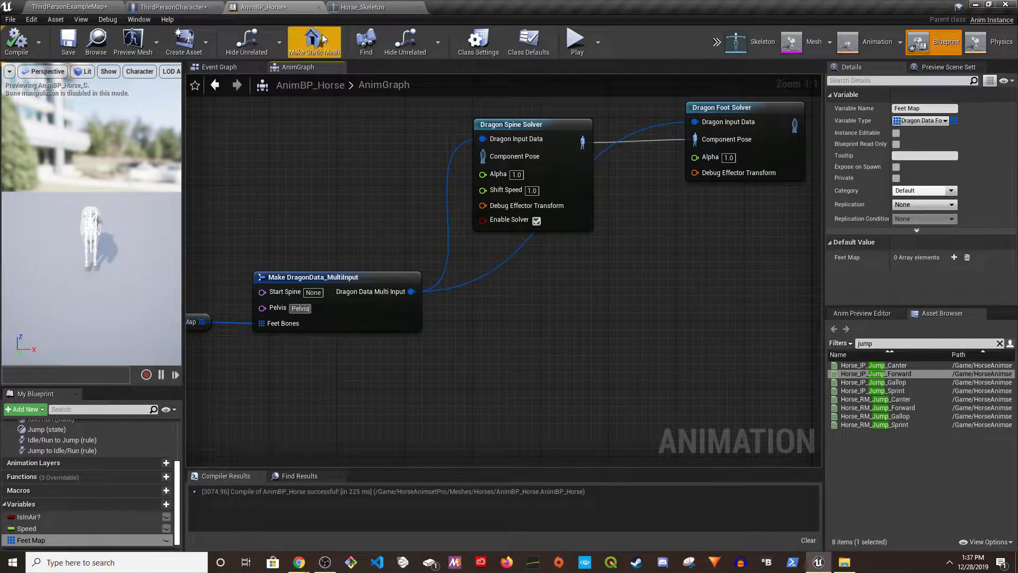
Copy the Spine2 bone's name from the horse skeleton and enter it as the Start Spine value of Make DragonData_MultiInput
click(369, 7)
alt+drag(533, 383, 477, 339)
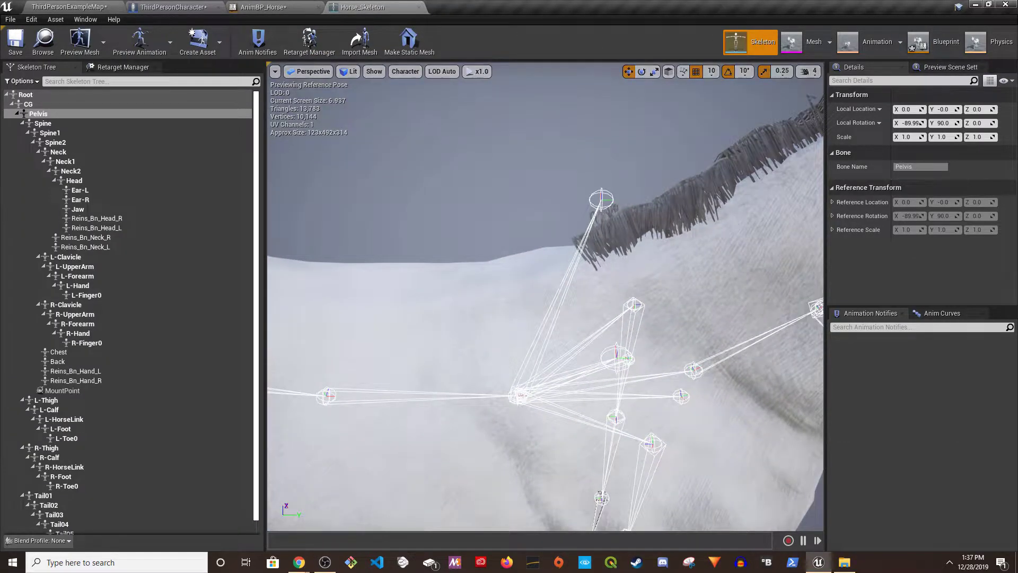
click(517, 398)
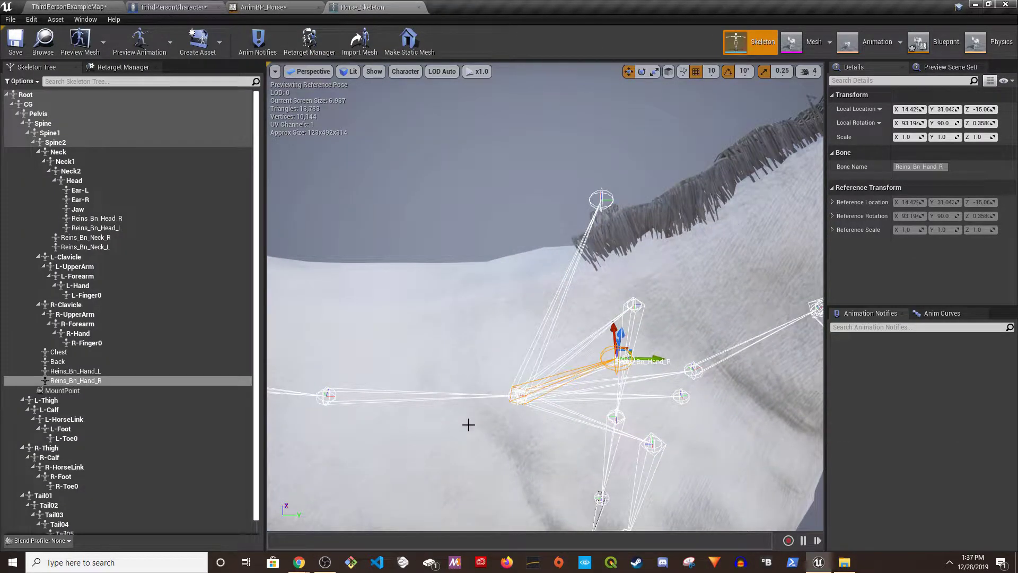
click(41, 141)
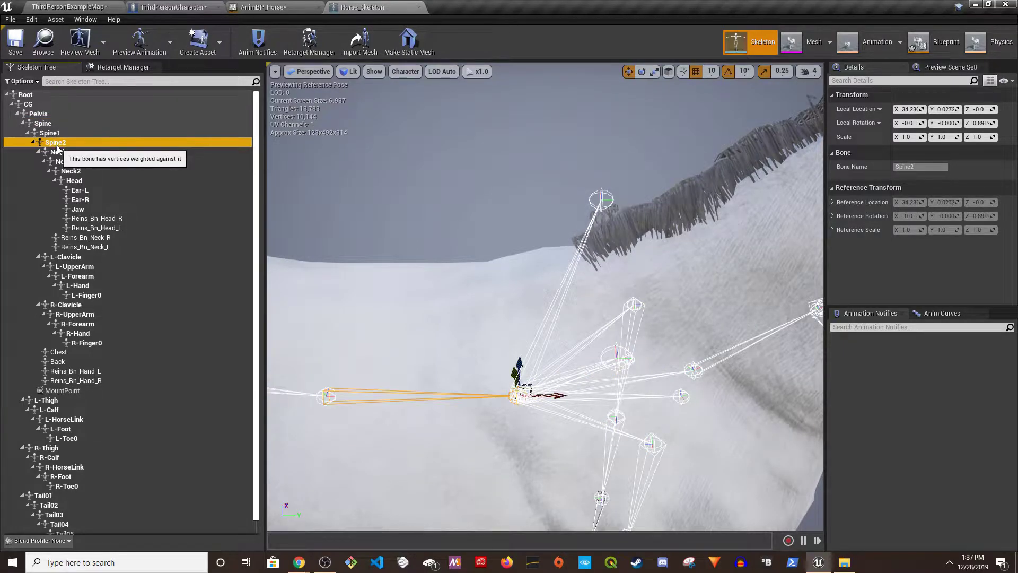
right_click(58, 150)
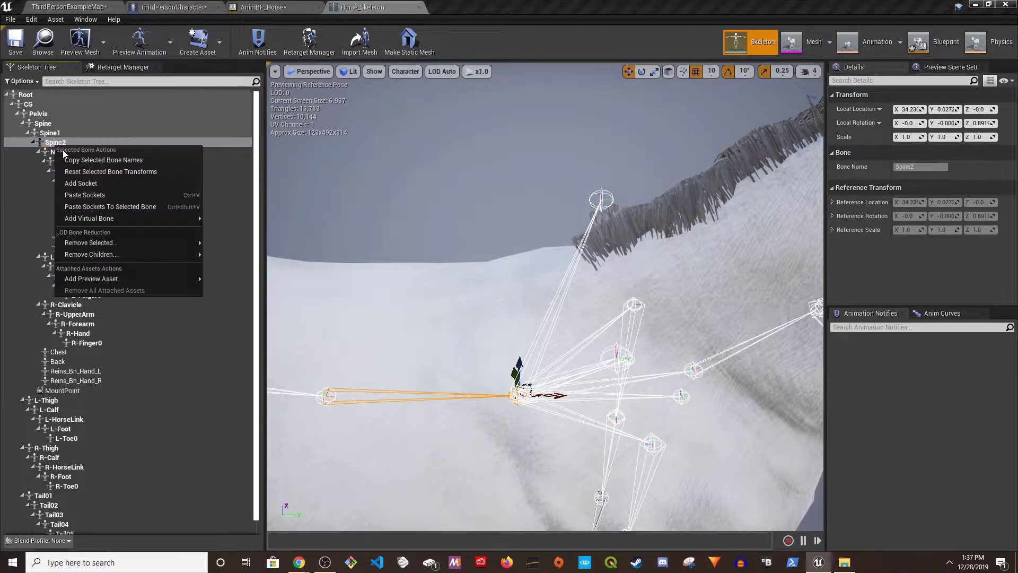
click(74, 159)
right_drag(525, 389, 542, 374)
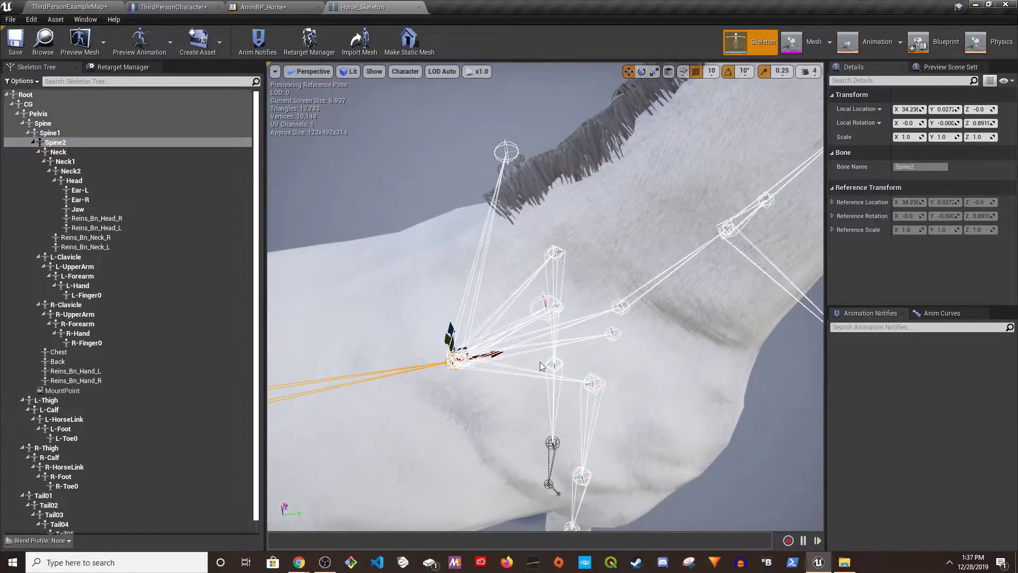
click(275, 7)
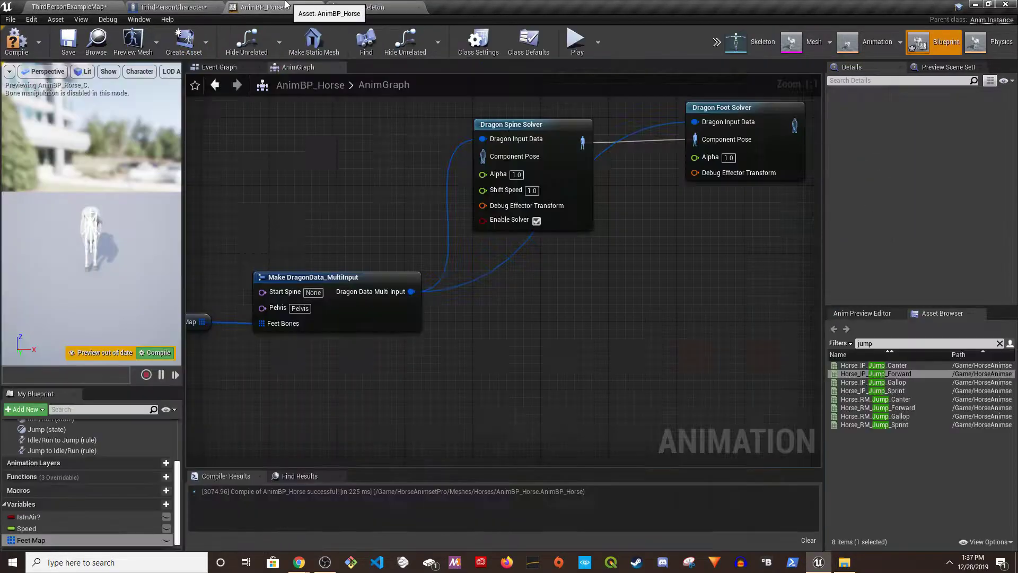
click(317, 292)
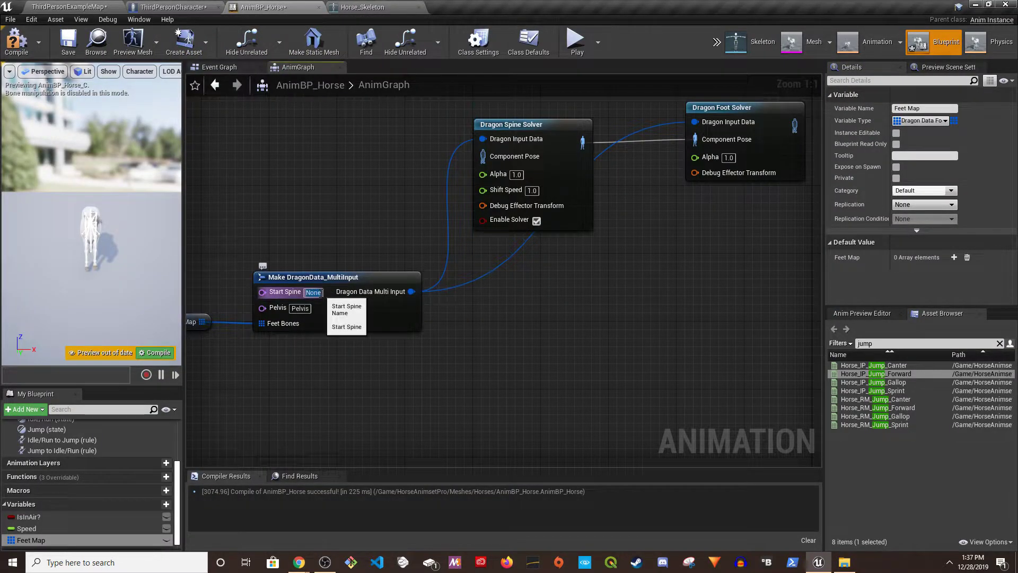
key(ctrl+v)
Add two array elements to the default value of the Feet Map variable
right_drag(283, 231, 433, 235)
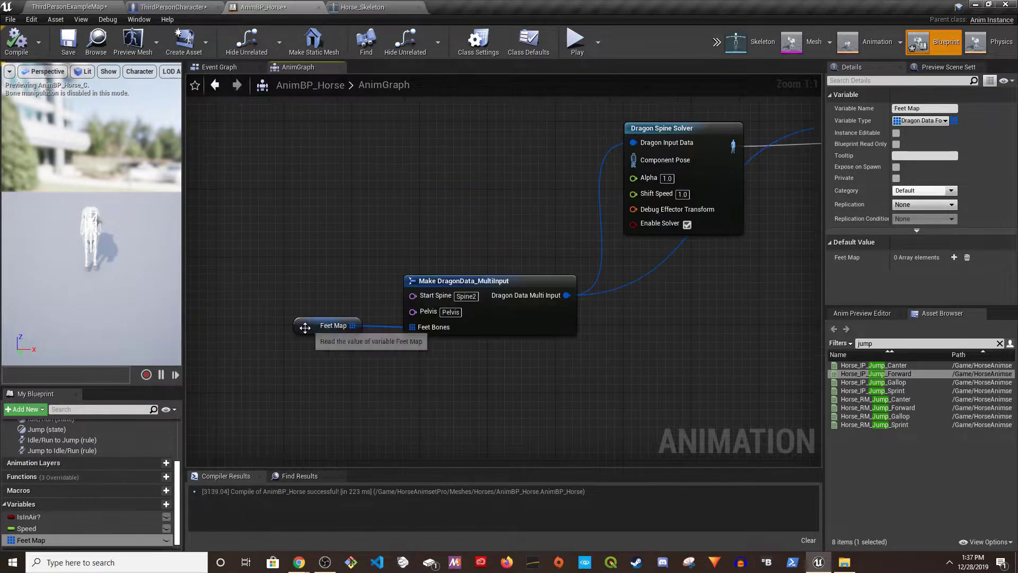
click(305, 326)
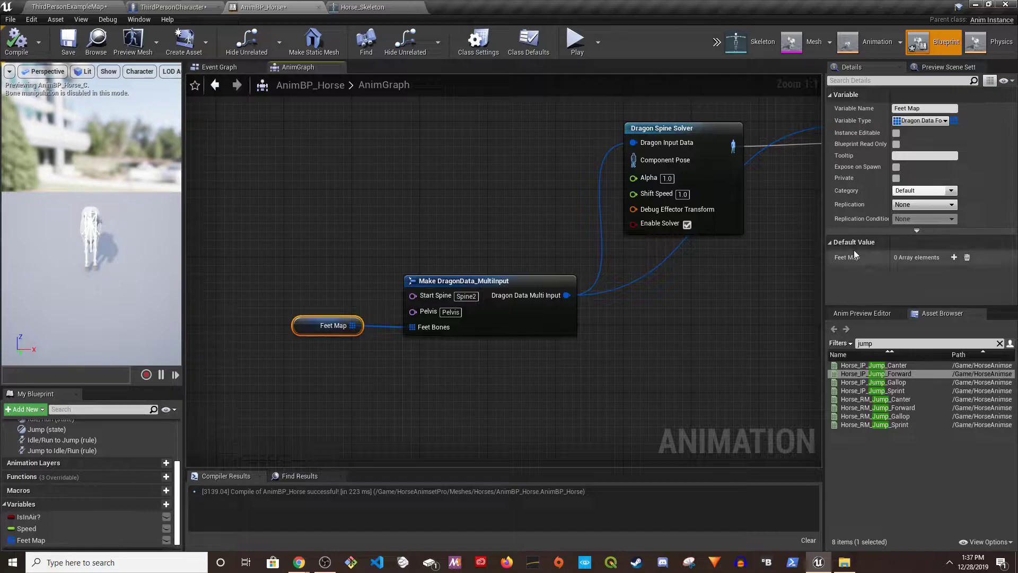
drag(921, 306, 922, 355)
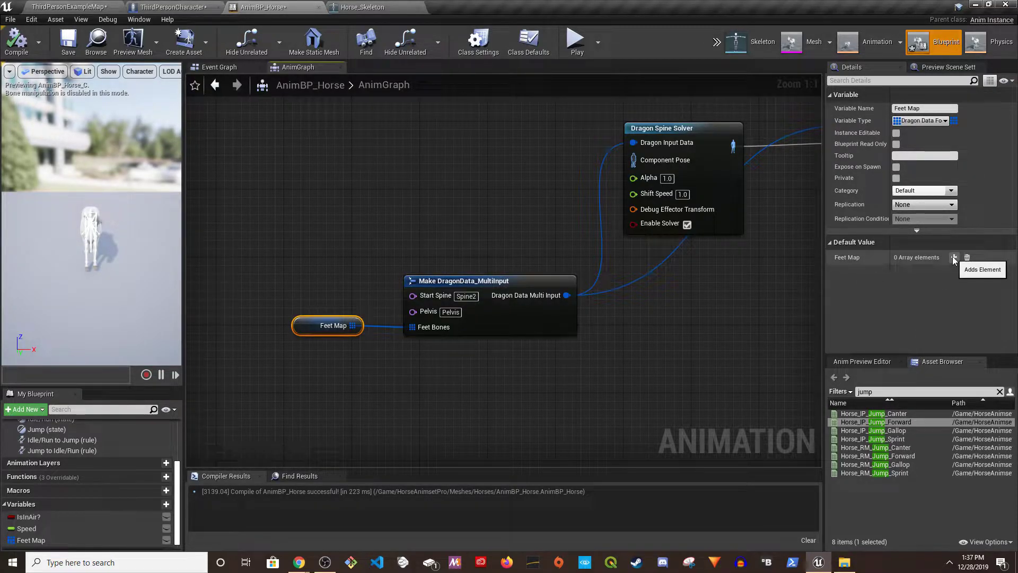
click(953, 257)
click(953, 258)
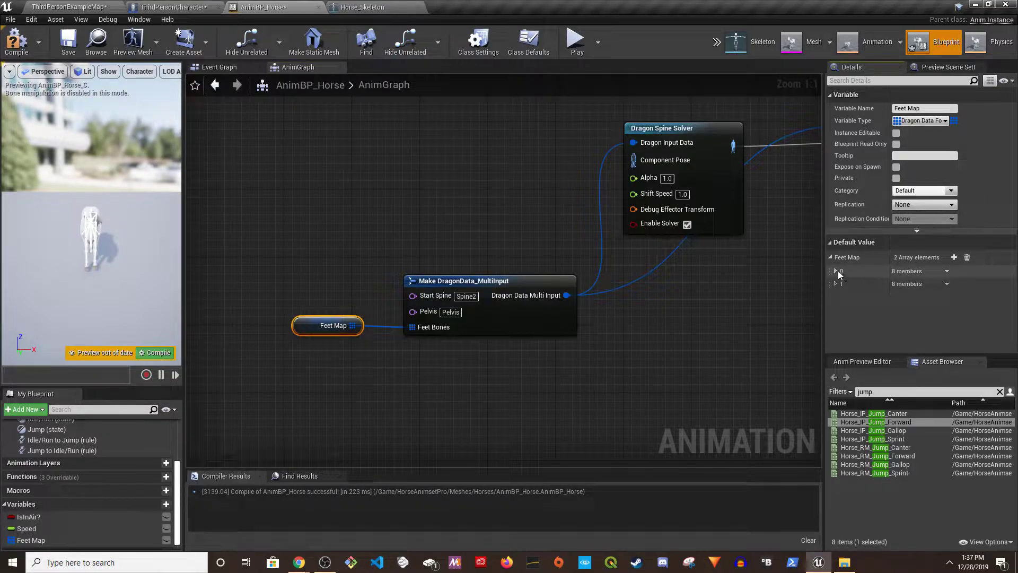
Copy the R-Hand bone's name from the horse skeleton and enter it as the Feet Bone Name of Feet Map element 0
click(371, 7)
right_drag(334, 206, 525, 191)
key(w)
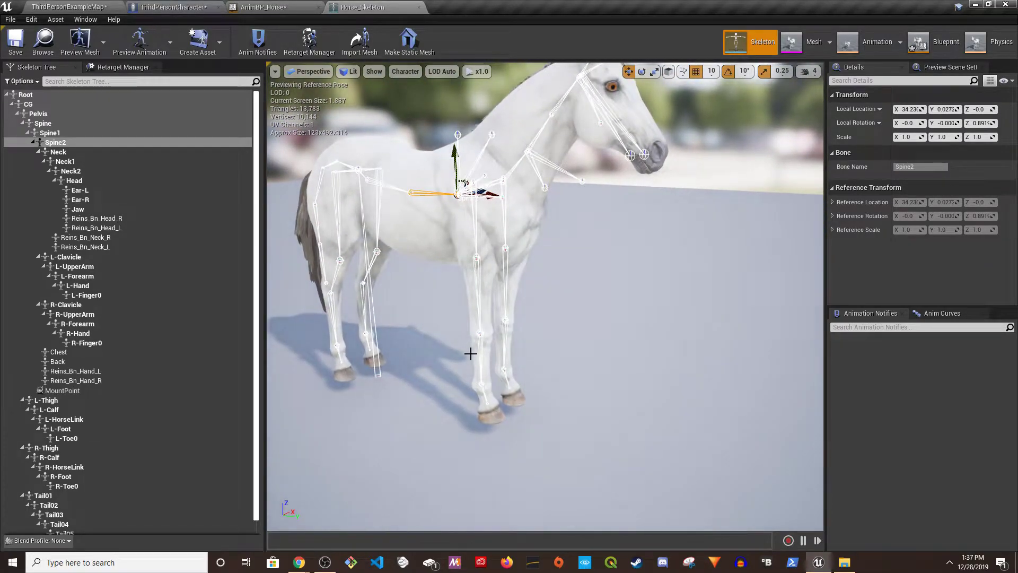
click(479, 385)
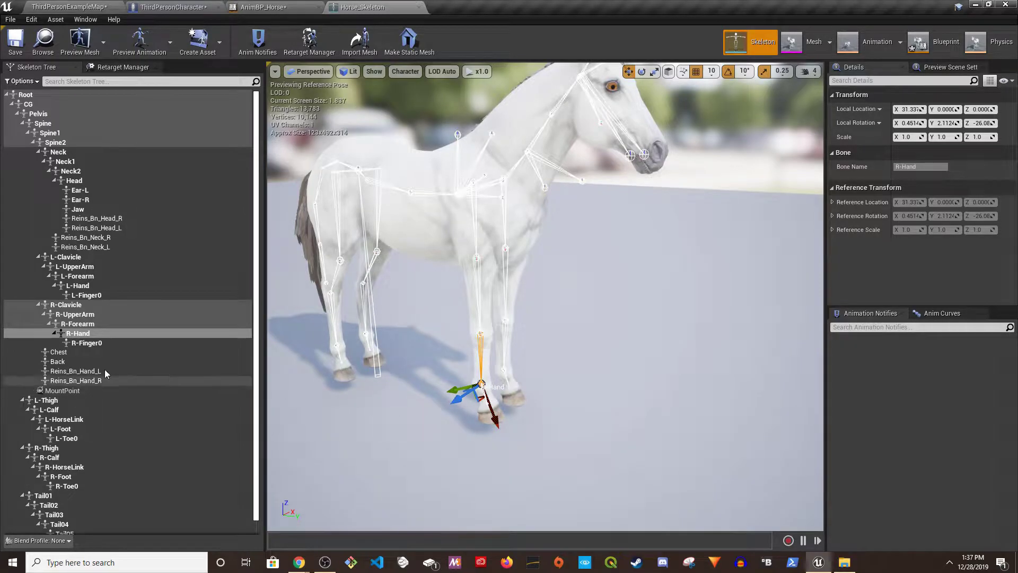
alt+drag(499, 374, 450, 366)
right_click(80, 336)
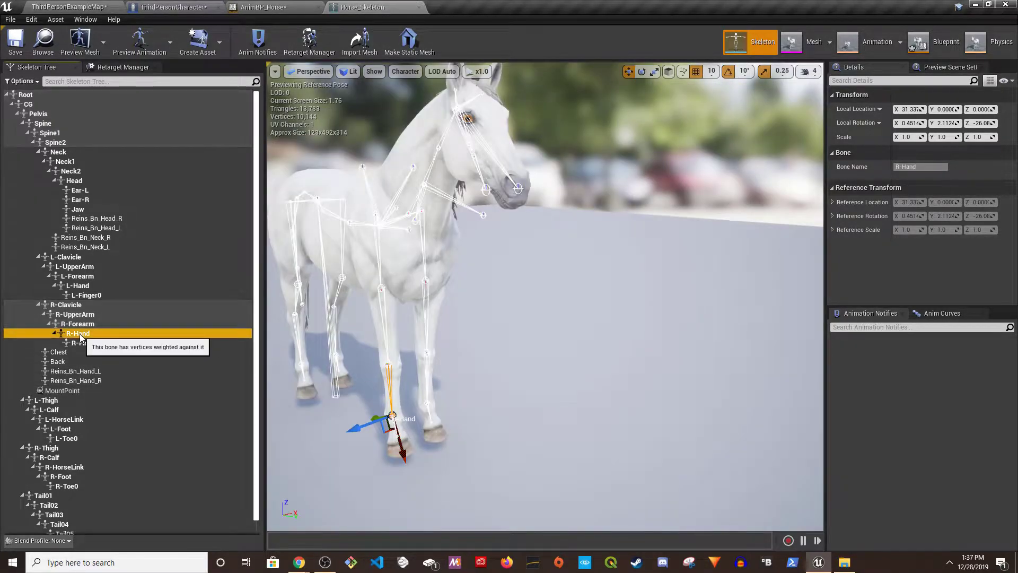
click(136, 344)
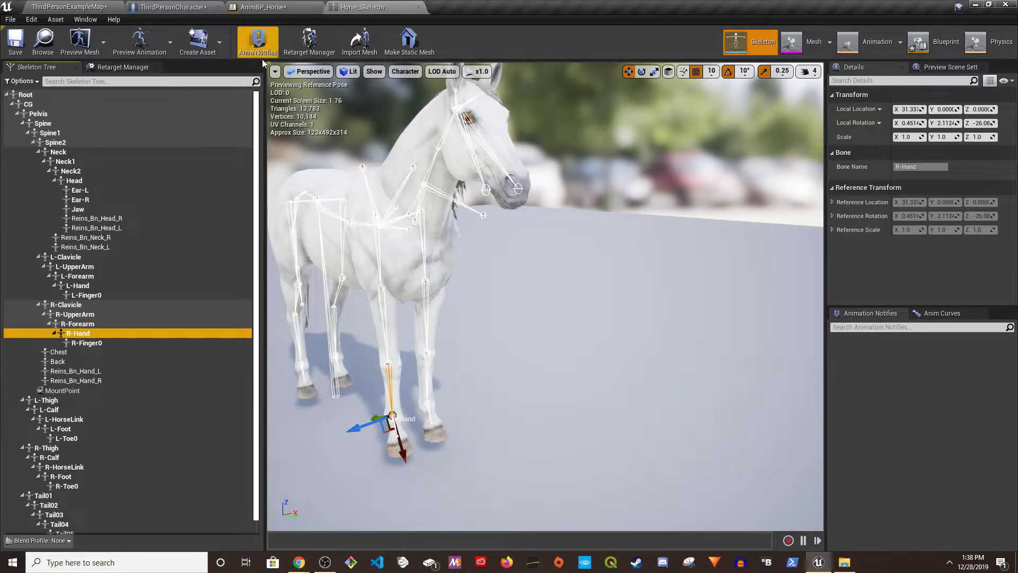
click(270, 7)
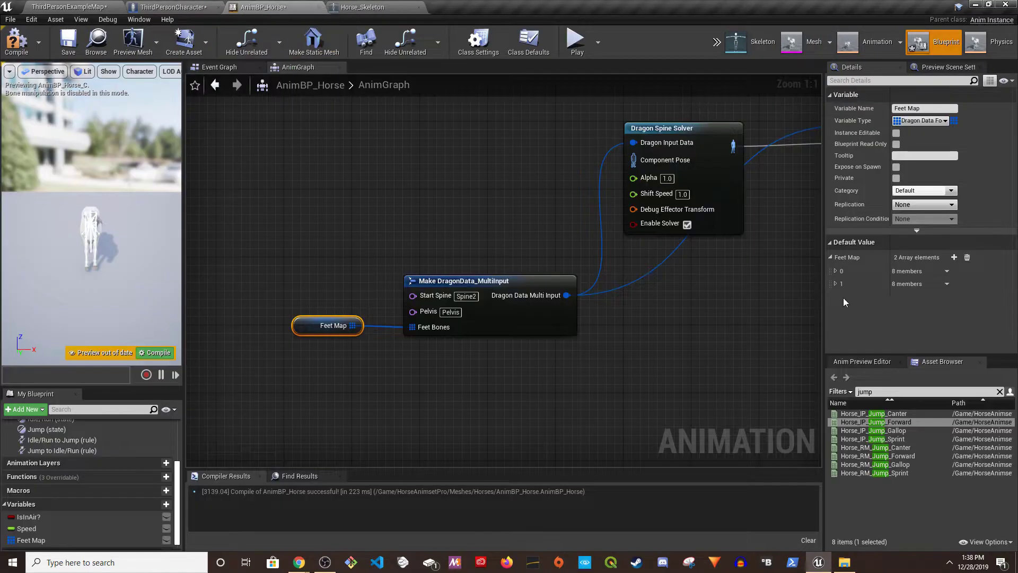
click(834, 271)
click(907, 284)
key(ctrl+v)
Set the Feet Bone Name of Feet Map element 1 to L-Hand and compile the animation blueprint
scroll(849, 289, down, 3)
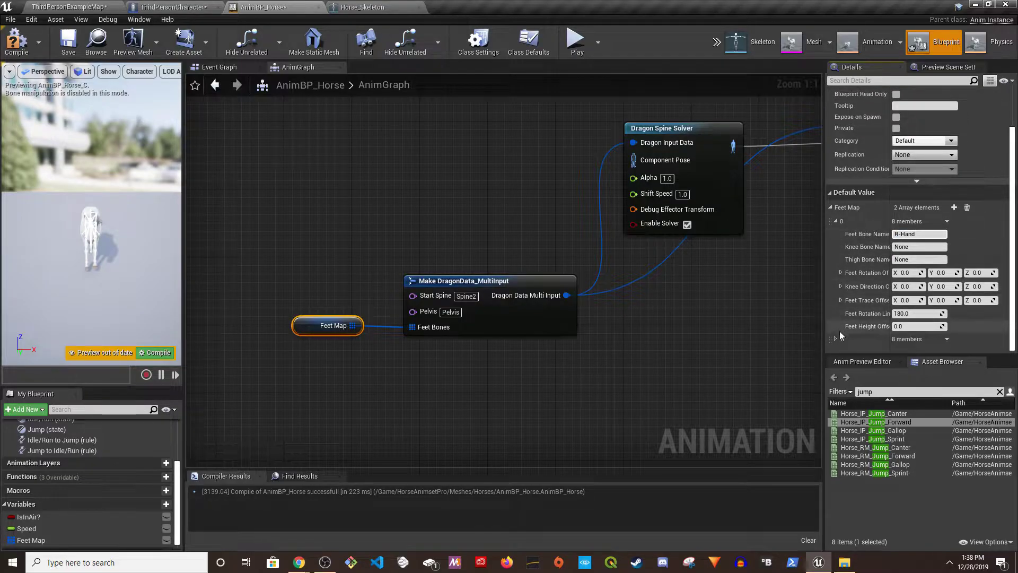
scroll(839, 318, down, 4)
click(910, 283)
key(ctrl+v)
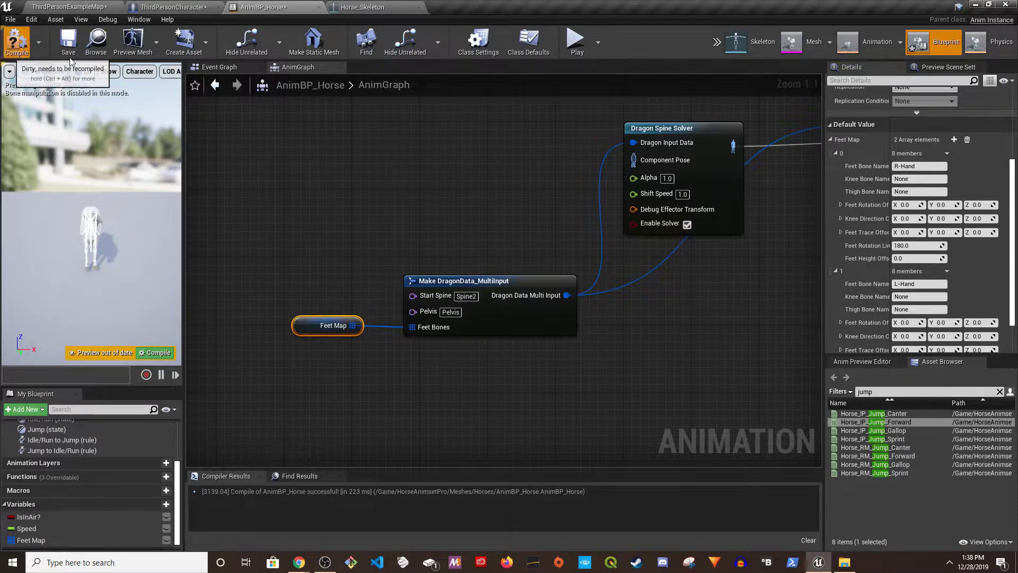
click(16, 41)
Select the R-Foot bone on the horse's right hind leg in the skeleton and copy its name
click(363, 7)
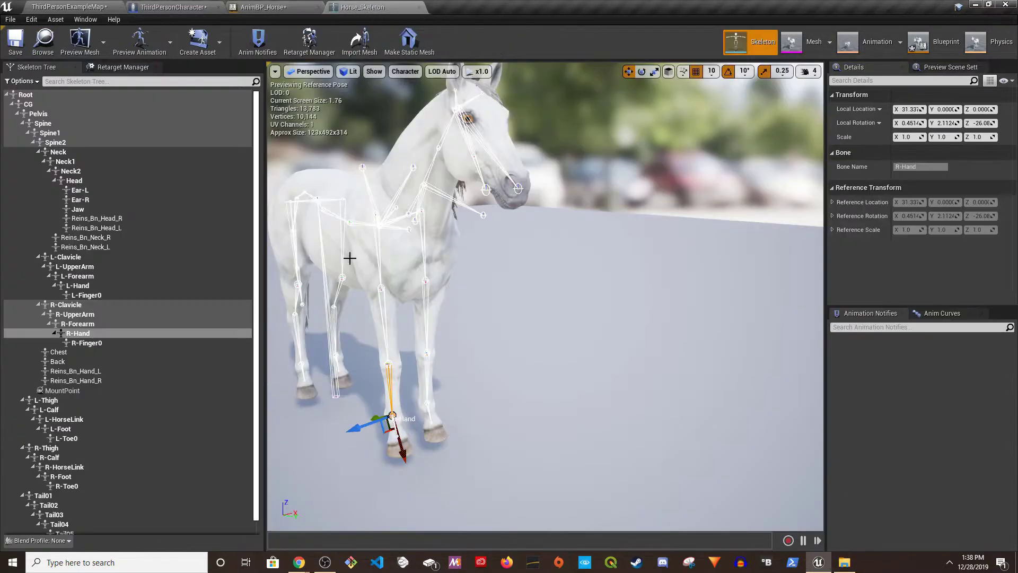
alt+drag(407, 410, 493, 410)
scroll(407, 409, up, 8)
scroll(408, 410, down, 8)
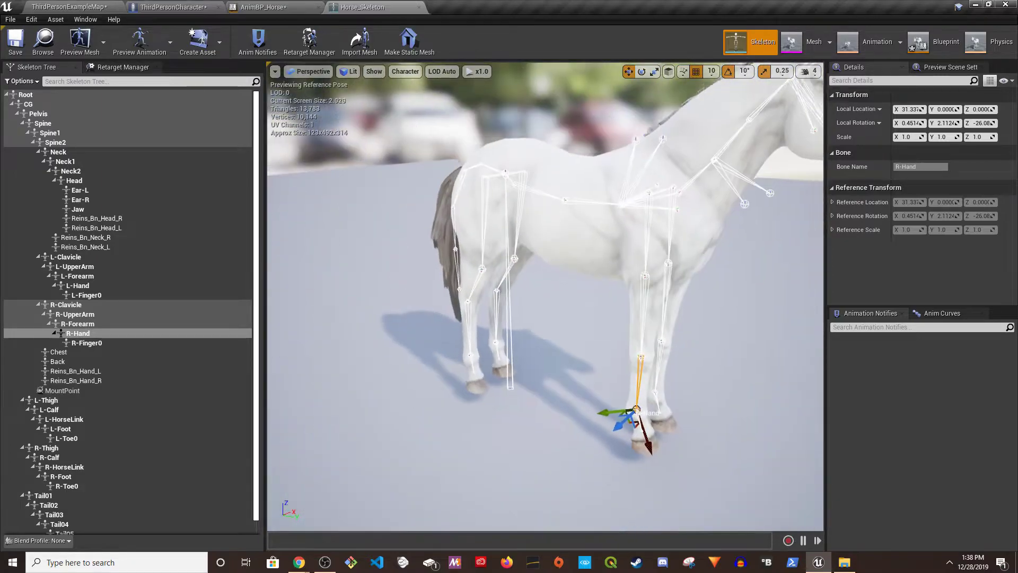
scroll(407, 409, up, 4)
click(417, 385)
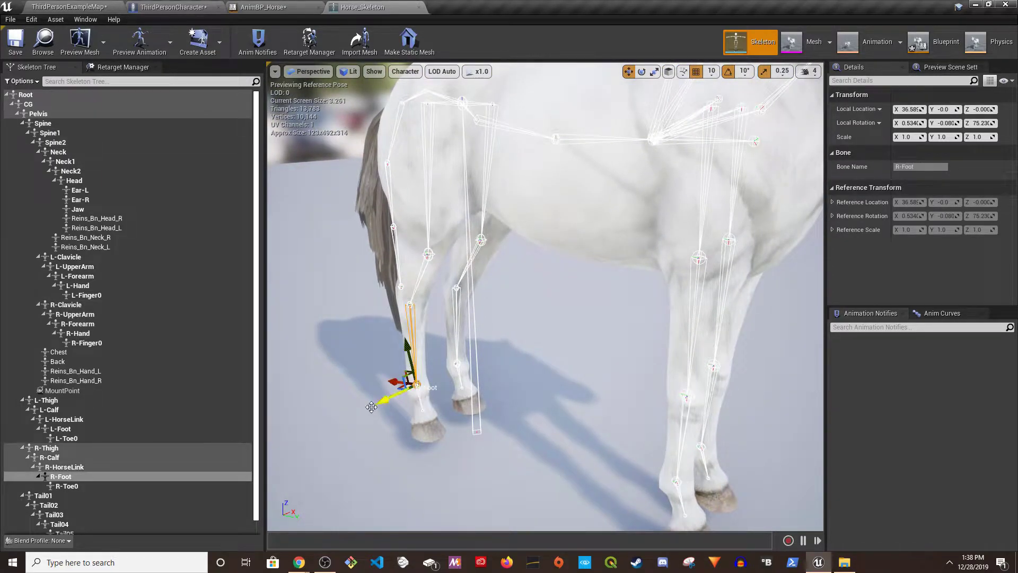
right_click(77, 481)
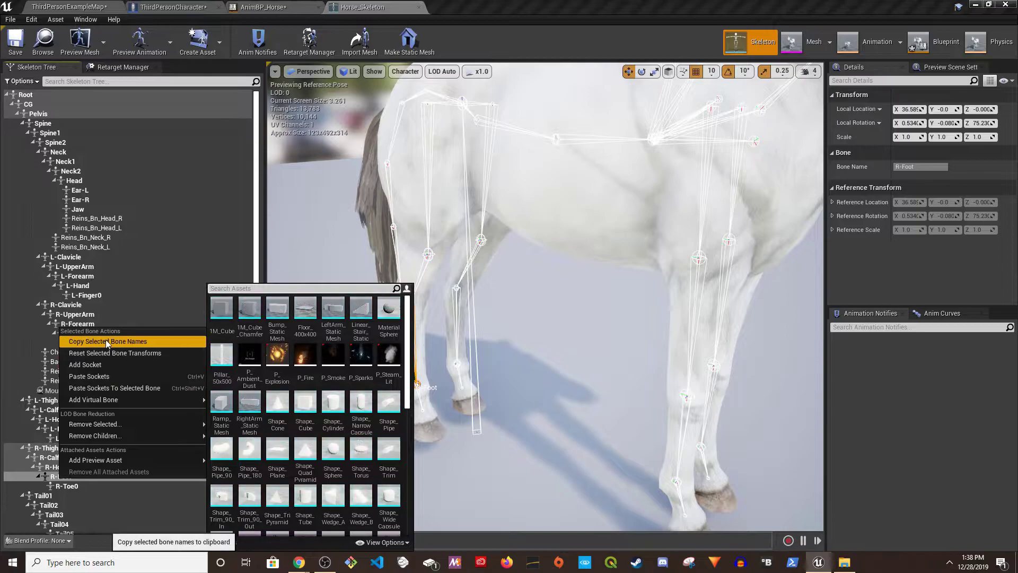
click(106, 341)
Extend Feet Map to four array elements and set the Feet Bone Name of element 2 to R-Foot
click(273, 7)
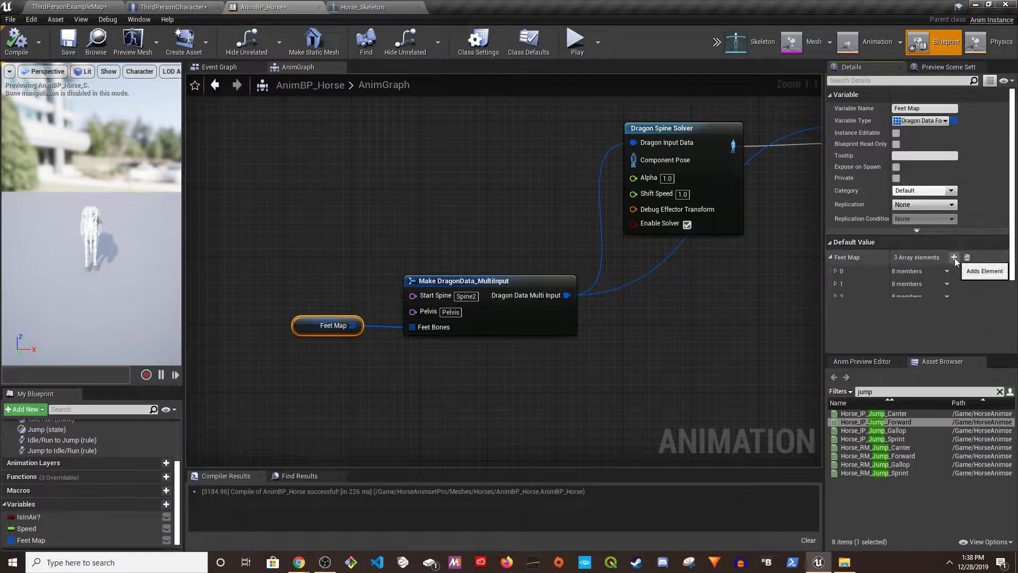
click(836, 295)
click(916, 308)
key(ctrl+v)
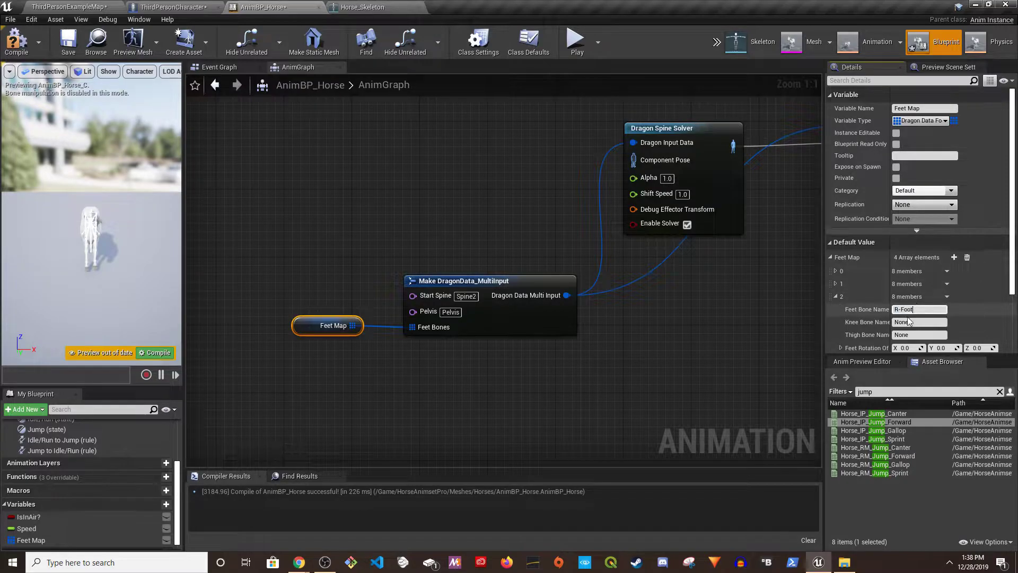
click(838, 297)
click(835, 296)
Set the Feet Bone Name of Feet Map element 3 to L-Foot and compile the animation blueprint
click(835, 309)
click(926, 322)
text(R-Foot)
key(Return)
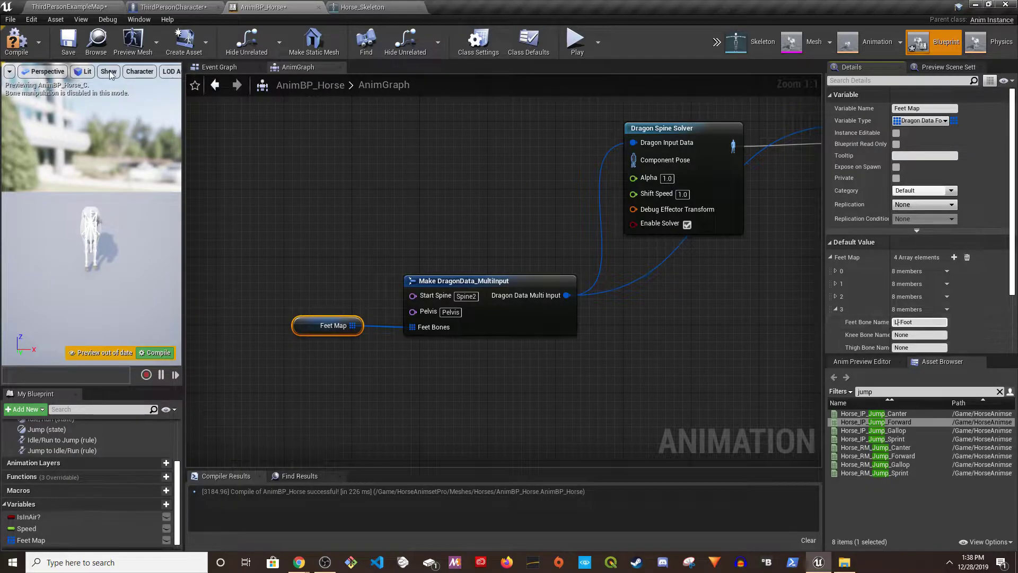
click(16, 41)
Connect the Default state machine to Dragon Spine Solver's Component Pose and Dragon Foot Solver's output to the Output Pose, tidying the solver's placement
drag(428, 207, 519, 308)
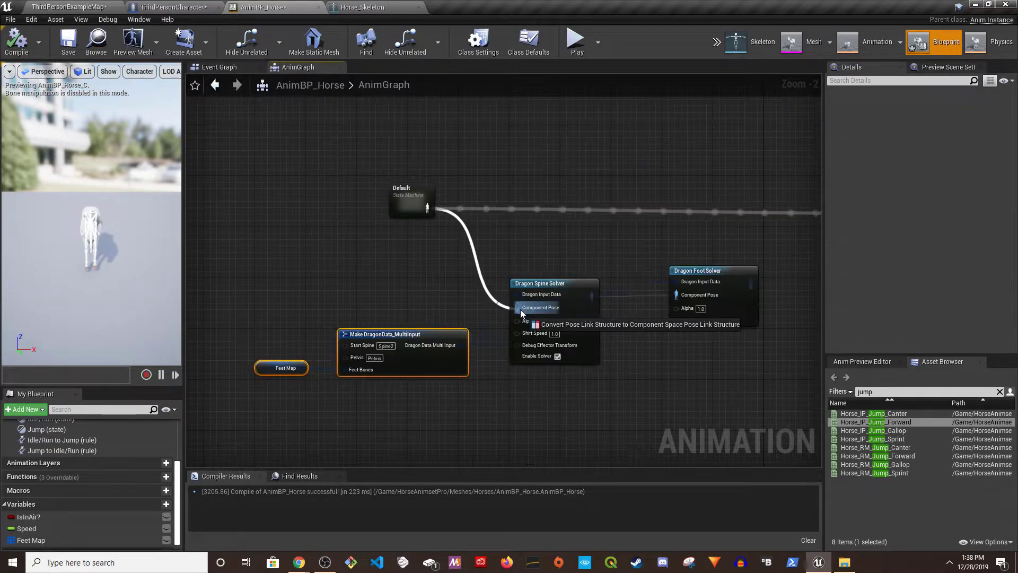
right_drag(590, 227, 363, 301)
drag(518, 351, 634, 281)
right_drag(493, 306, 605, 272)
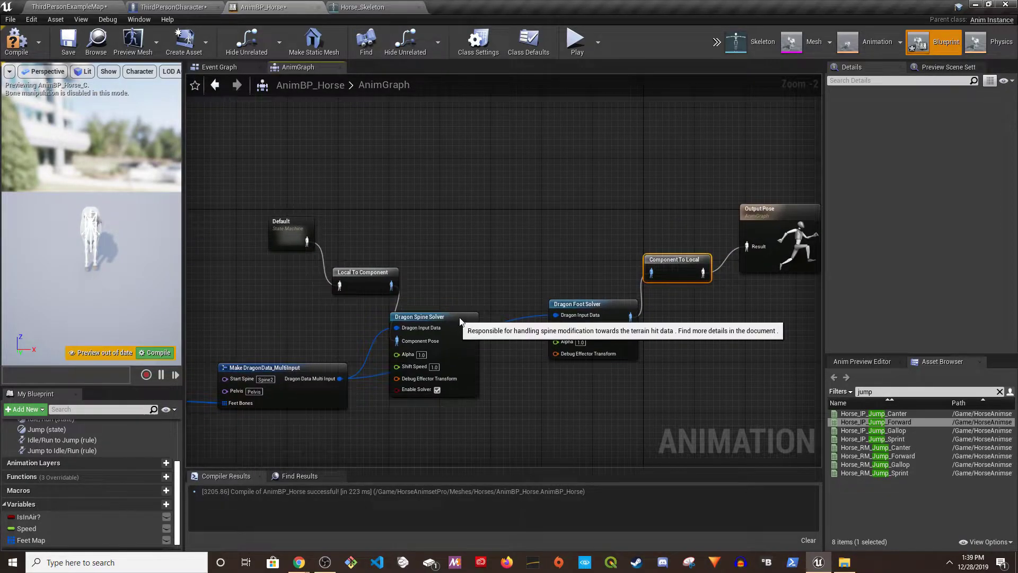
drag(452, 317, 490, 311)
Compile and save AnimBP_Horse, then return to ThirdPersonExampleMap and save all modified assets
click(68, 40)
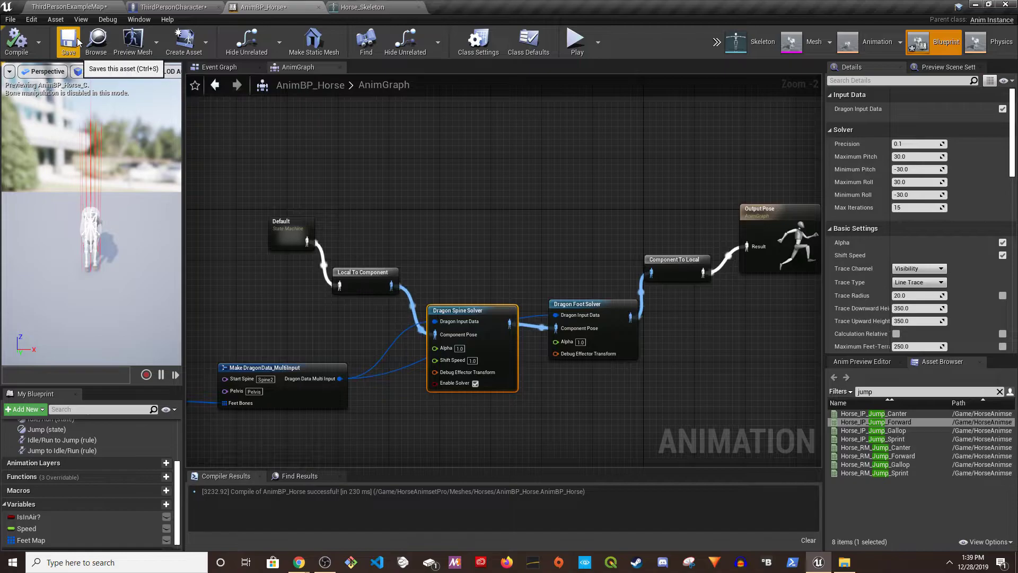
click(101, 7)
click(137, 390)
click(603, 377)
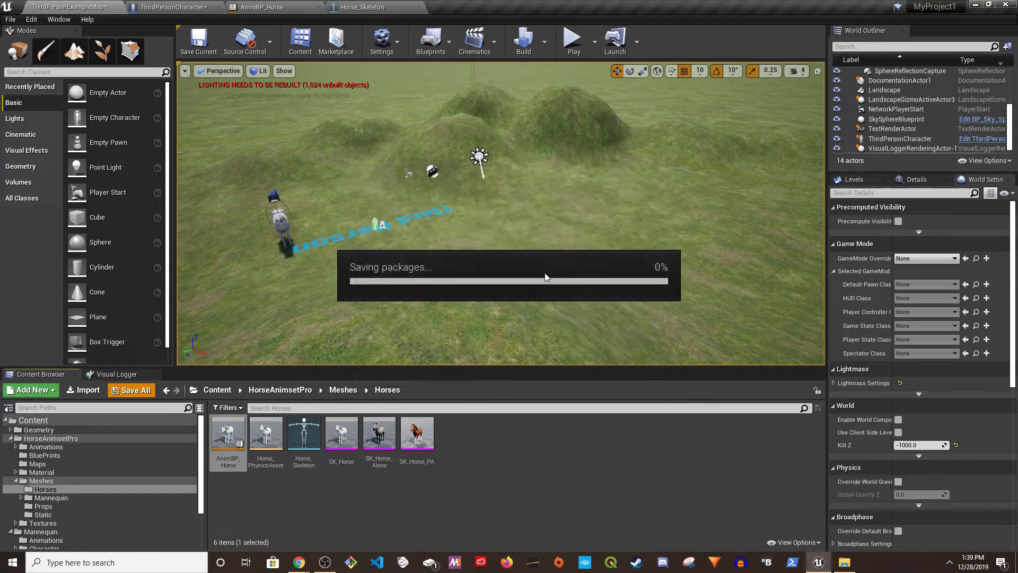
Play the level full screen and walk the horse up the grassy hill to examine how its feet and body adapt
click(575, 40)
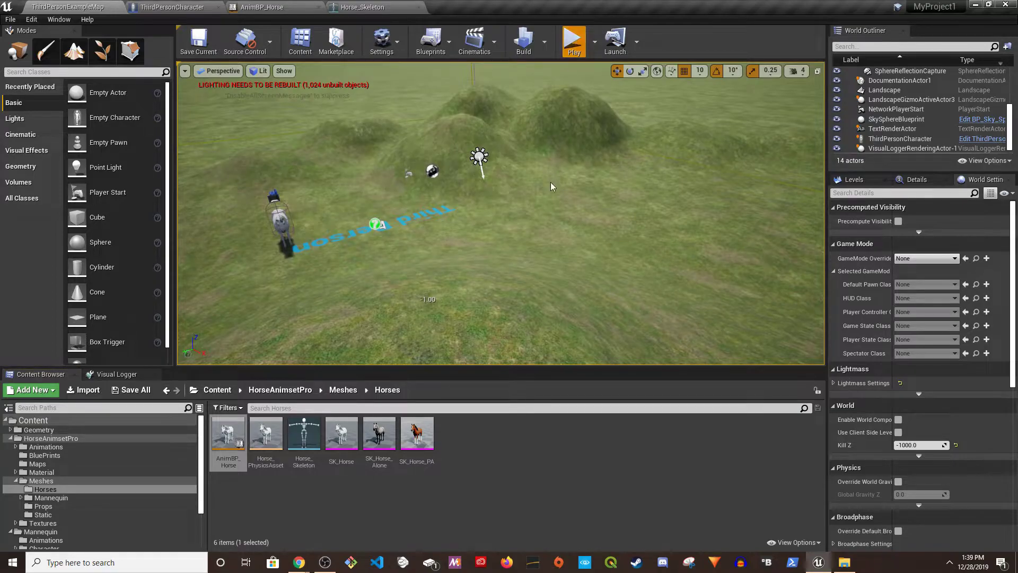
key(F11)
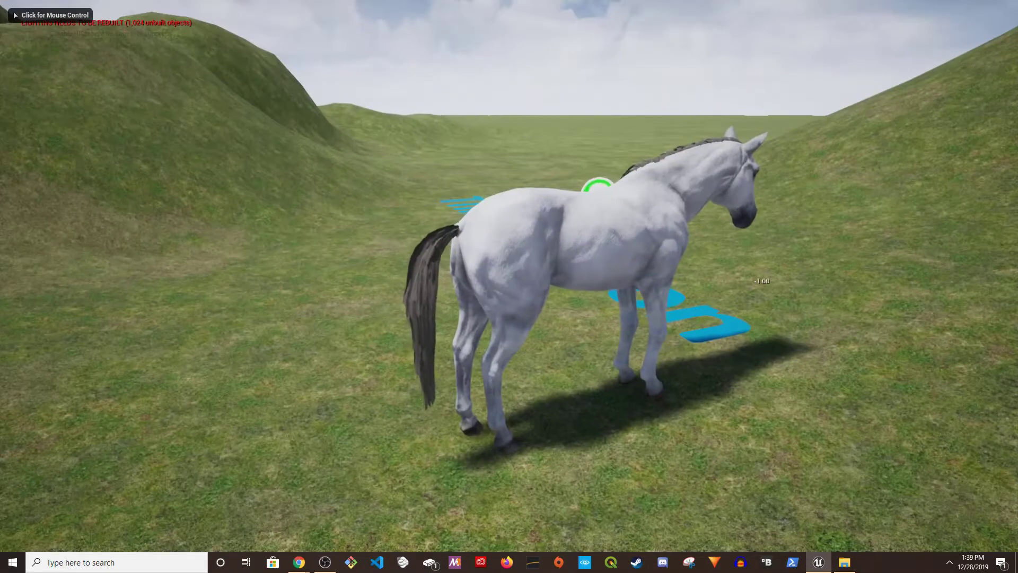
key(w)
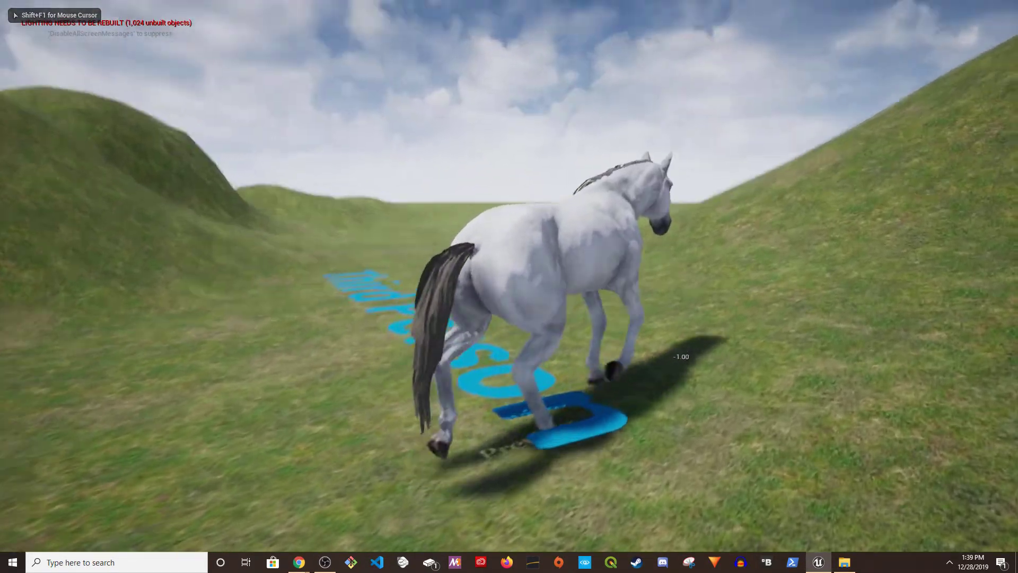
key(w)
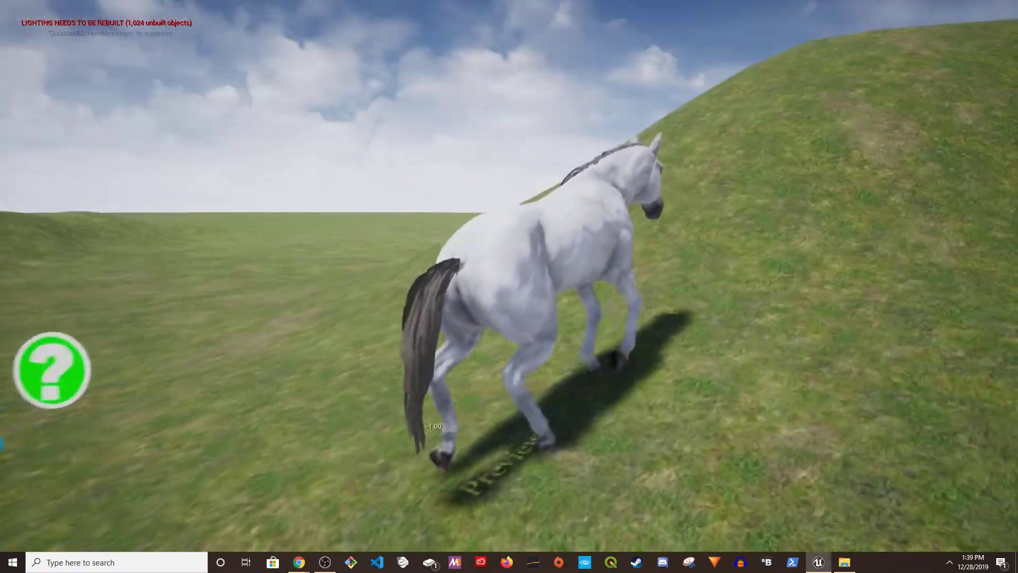
key(w)
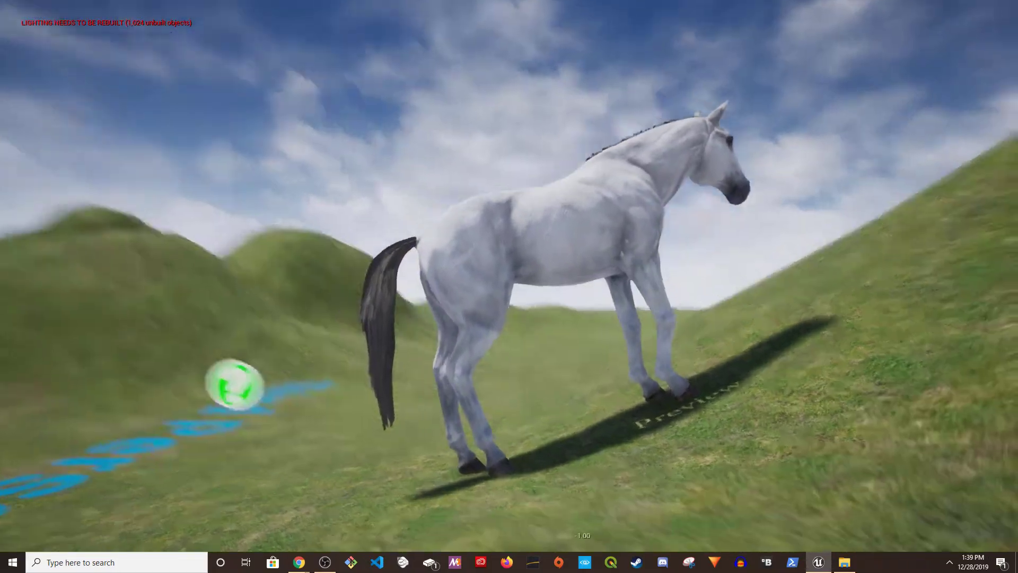
key(w)
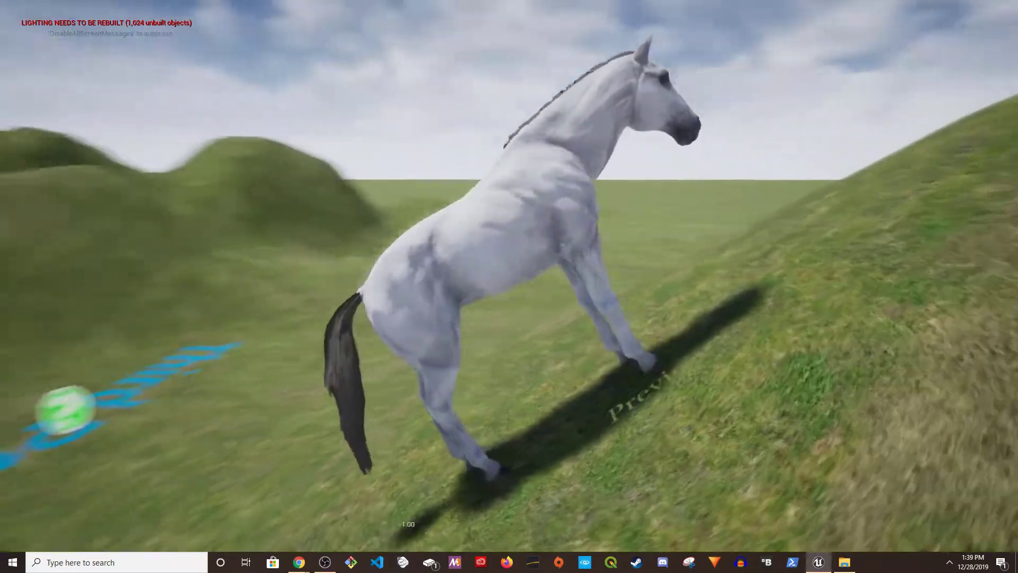
key(w)
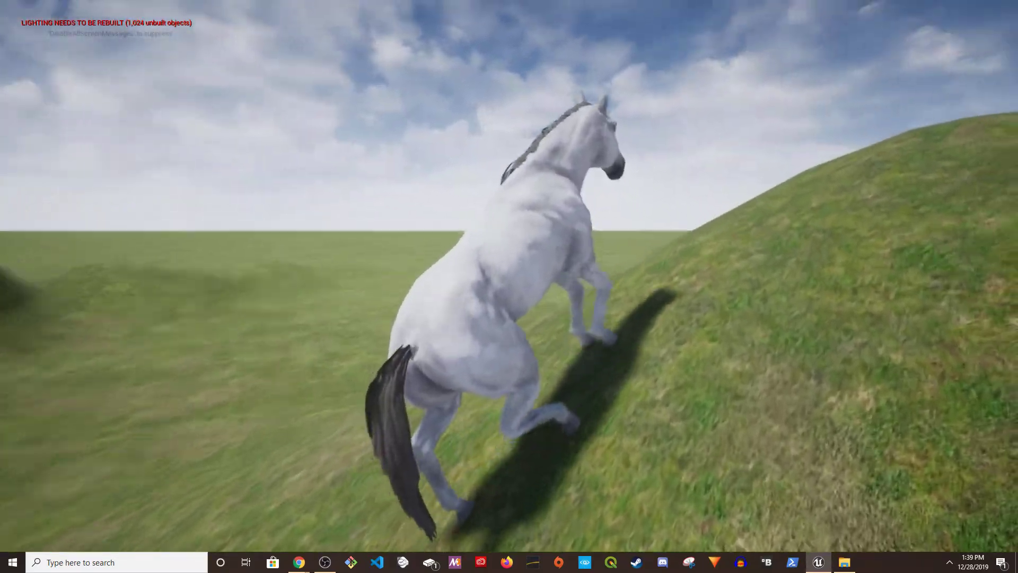
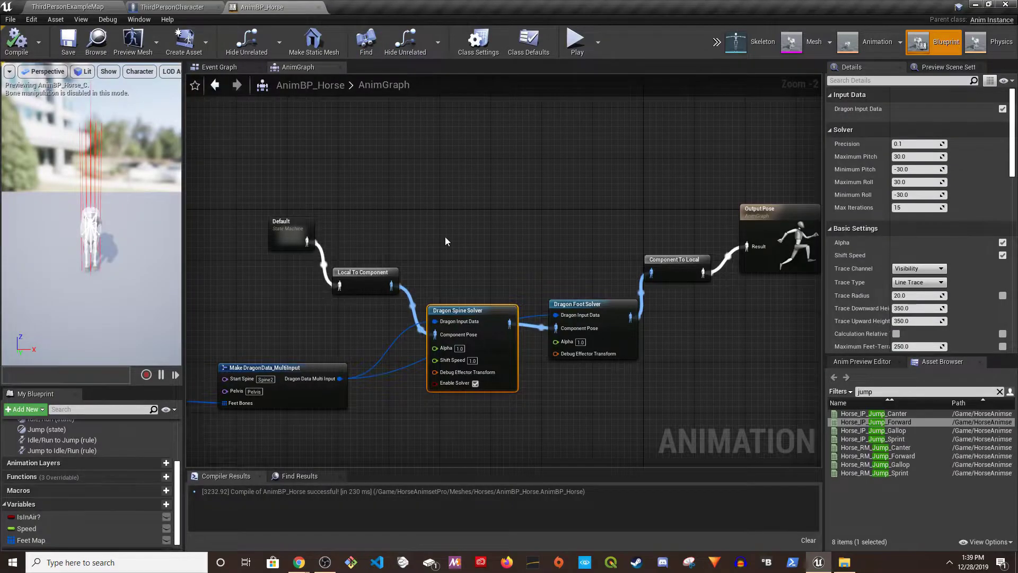
Disable the rotation and location lerping ignore options in the Dragon Foot Solver's advanced settings
right_drag(493, 230, 459, 161)
click(557, 235)
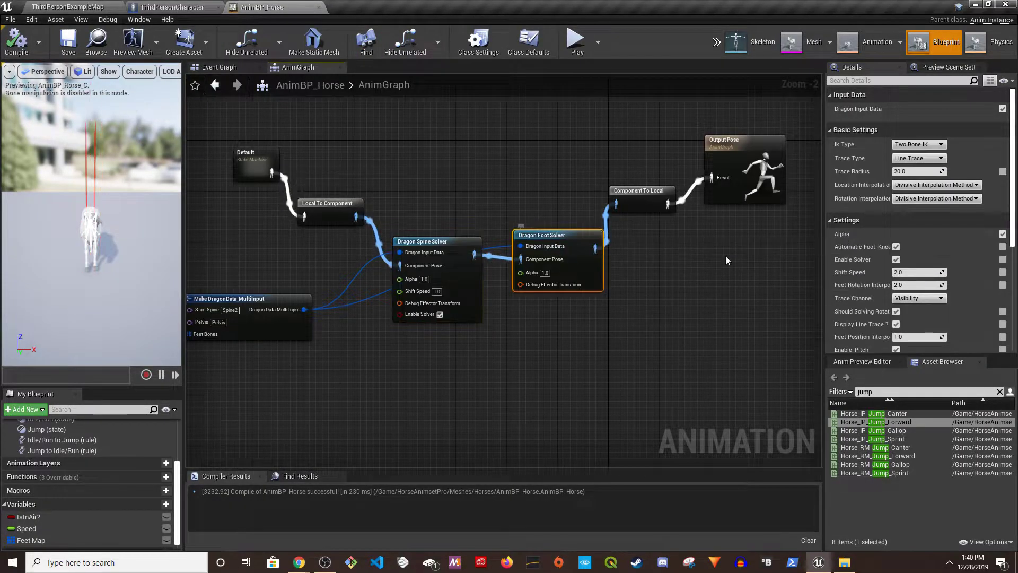
scroll(1010, 255, down, 5)
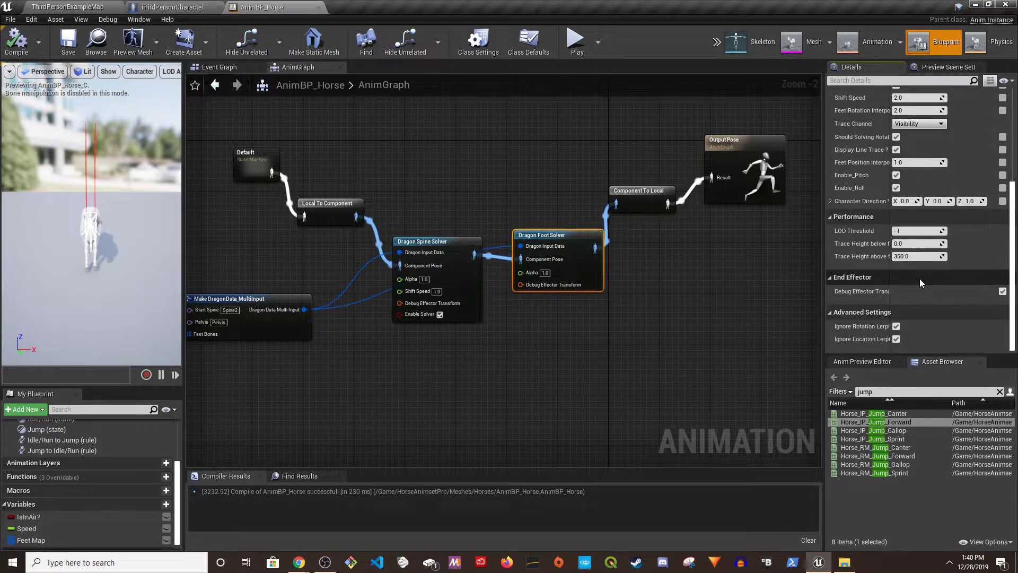
click(896, 327)
click(896, 339)
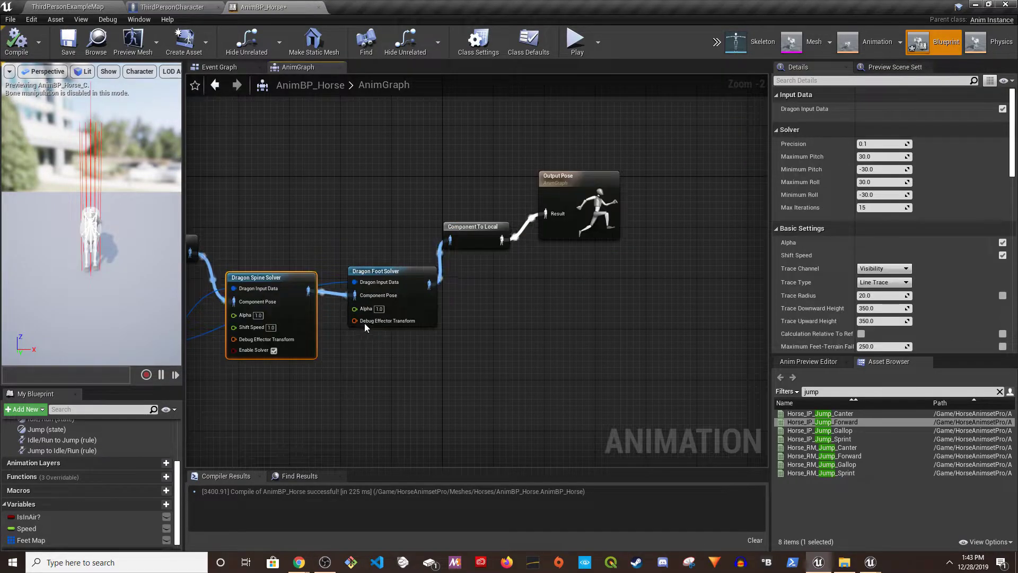
Find the Dragon Spine Solver's Accurate Feet Placement setting by filtering its details, disable it, and clear the filter
right_drag(365, 323, 490, 312)
click(395, 243)
click(386, 261)
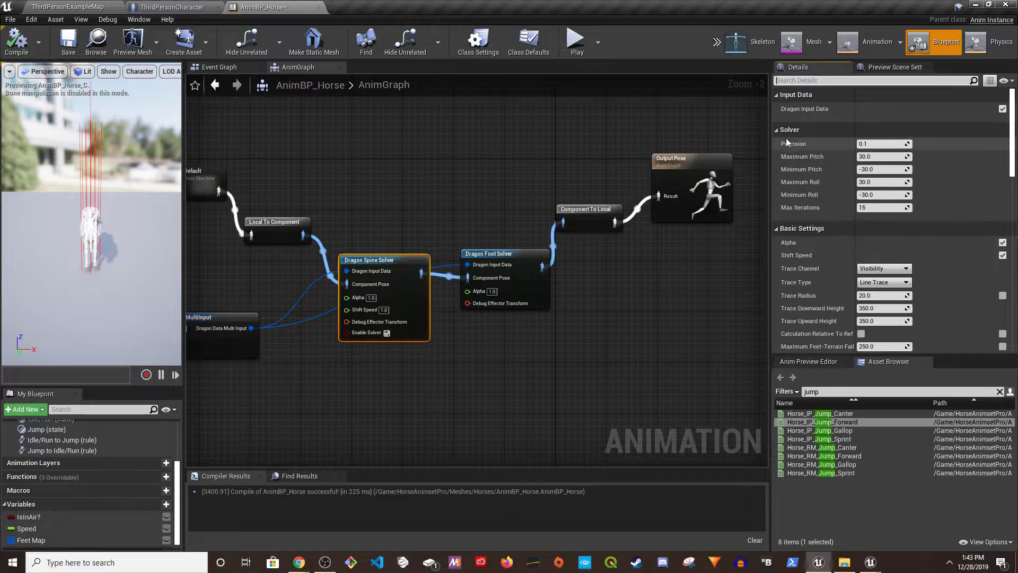
text(placemen)
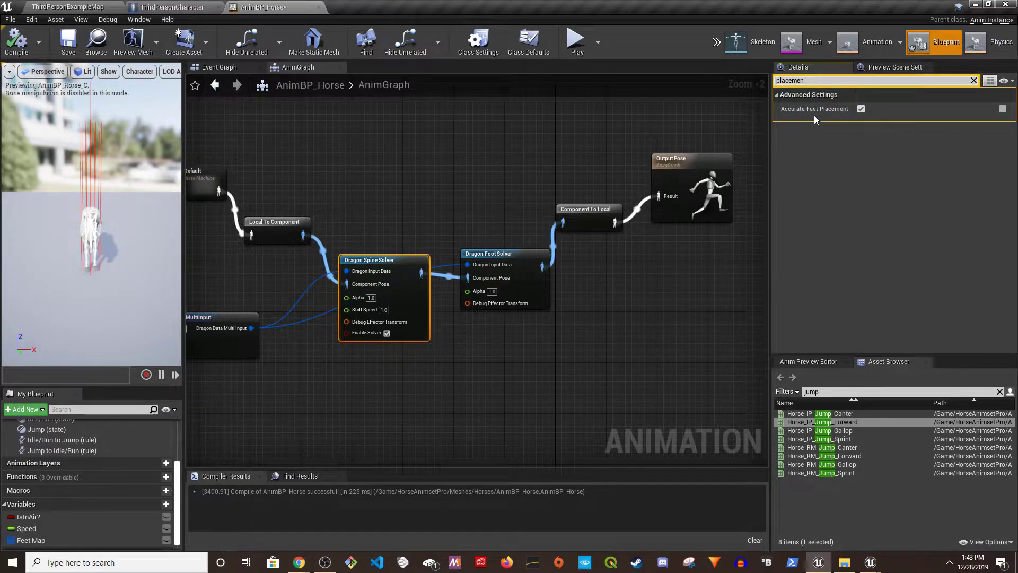
click(861, 109)
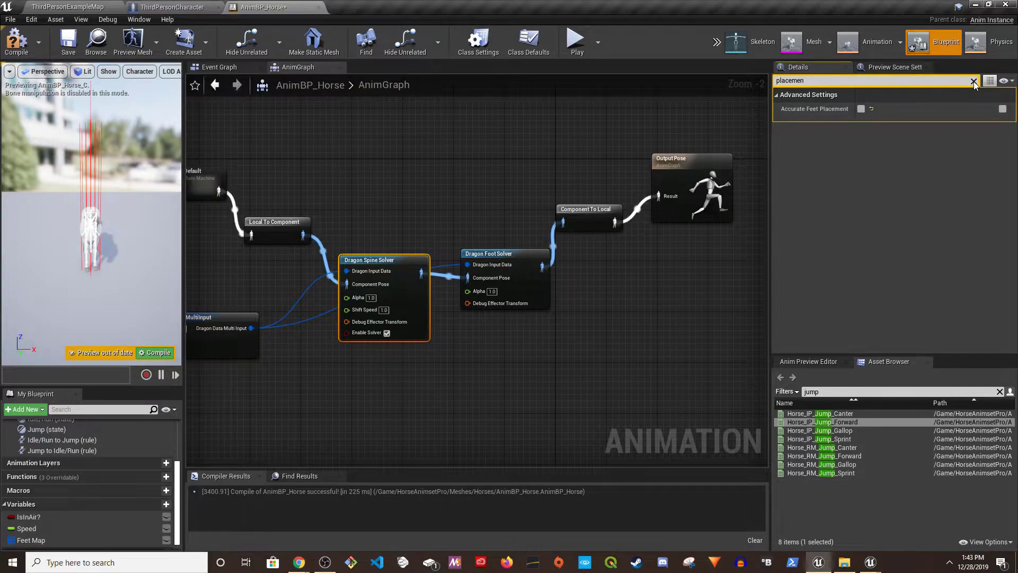
click(974, 81)
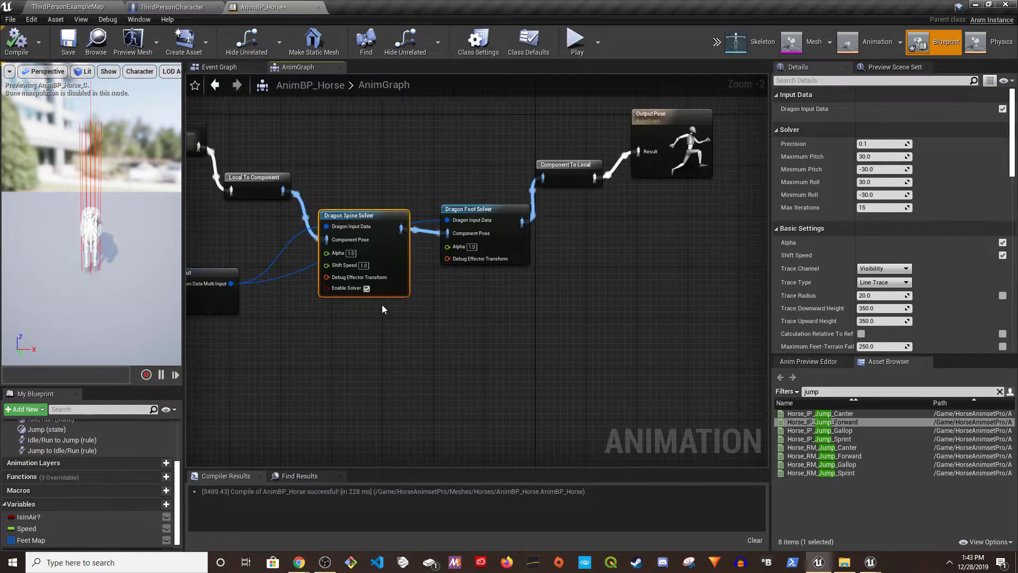
Set the Feet Rotation Limit of Feet Map element 0 (R-Hand) to 59
right_drag(383, 305, 601, 299)
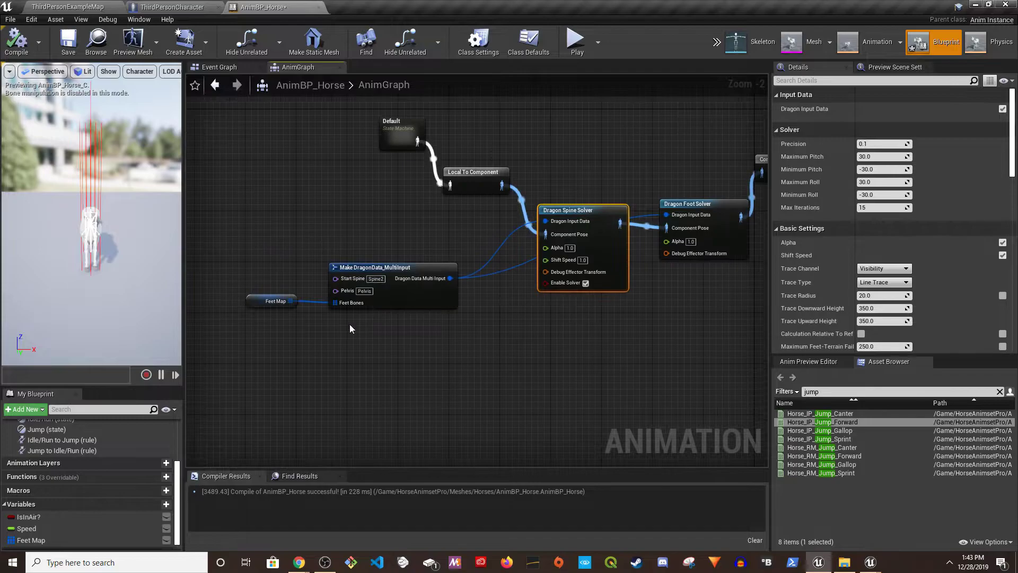
click(267, 300)
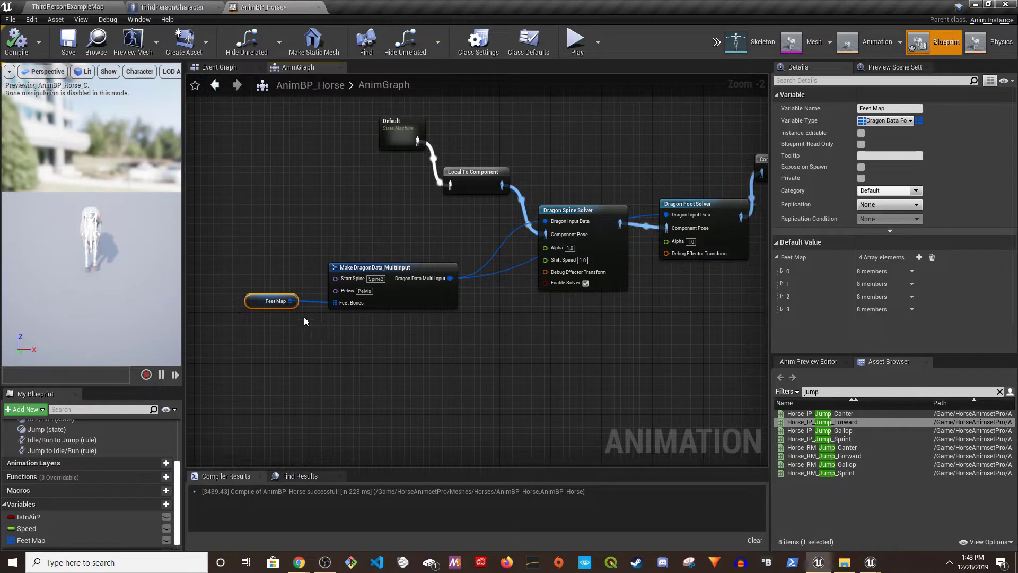
click(783, 270)
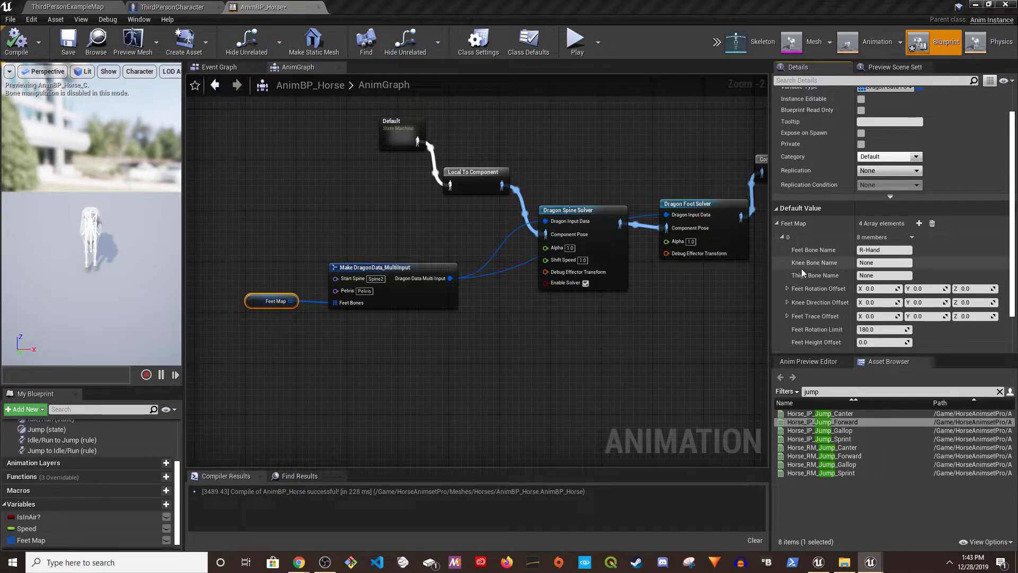
scroll(817, 297, down, 2)
click(819, 300)
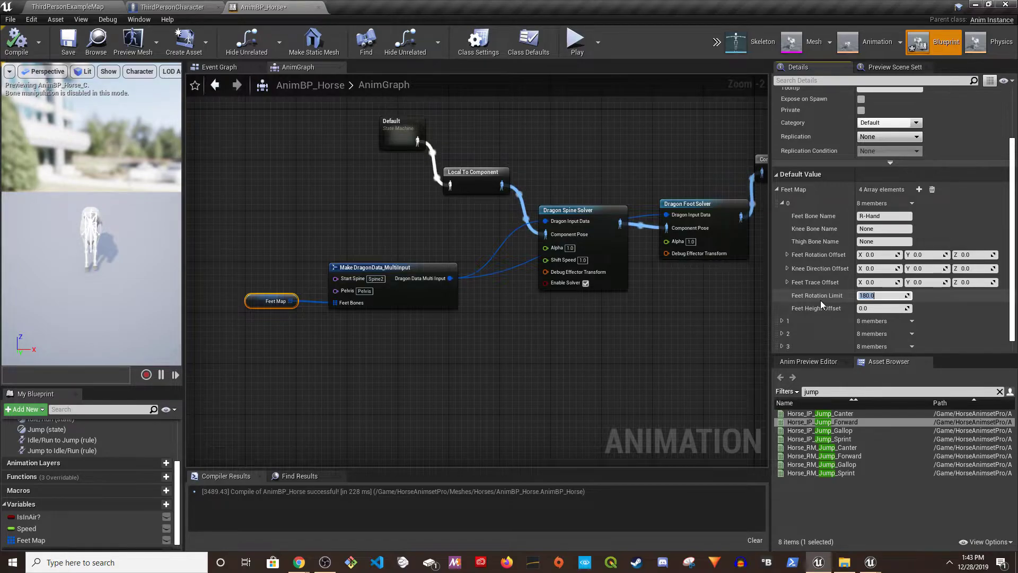
text(59)
click(782, 203)
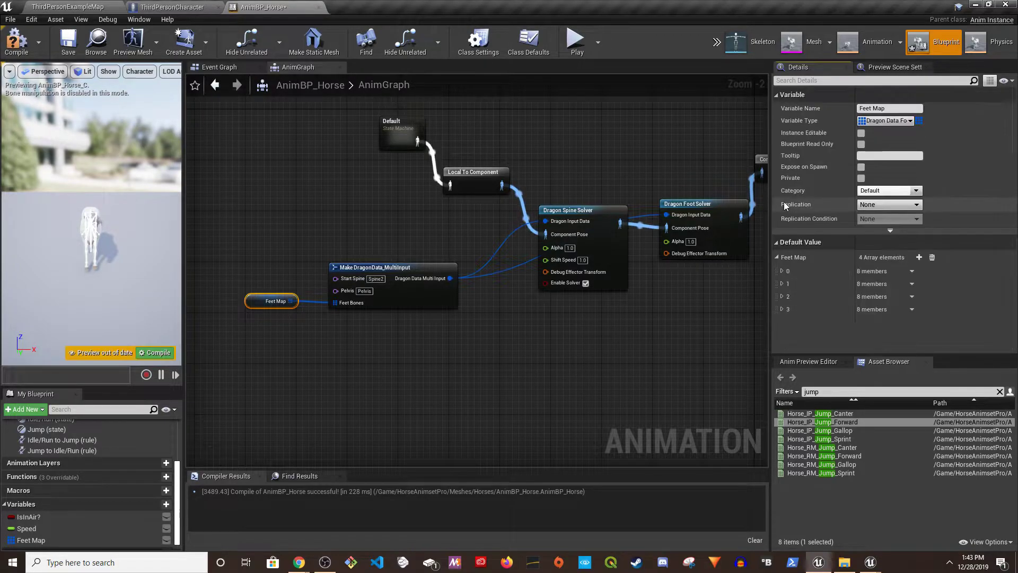
Set the Feet Rotation Limit of Feet Map element 1 (L-Hand) to 59
click(782, 284)
scroll(806, 290, down, 3)
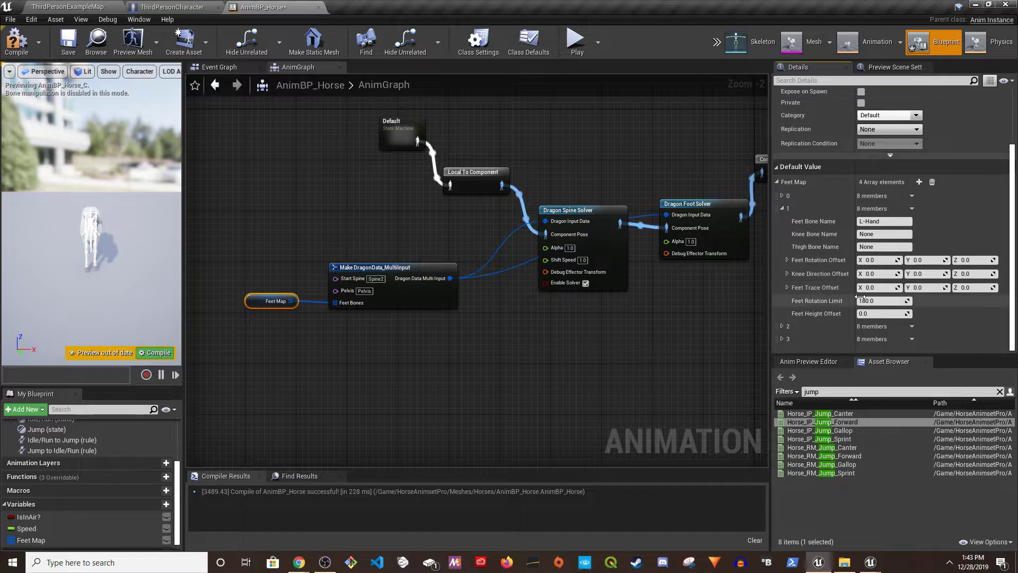
click(879, 301)
text(59)
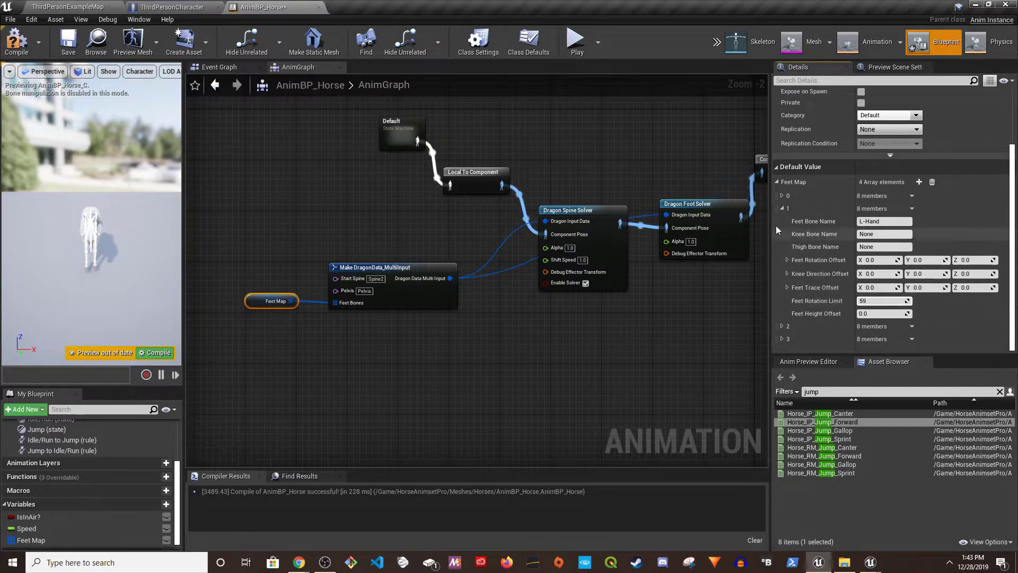
Set the Knee Direction Offset Y to 500 for Feet Map elements 0 and 1
click(782, 196)
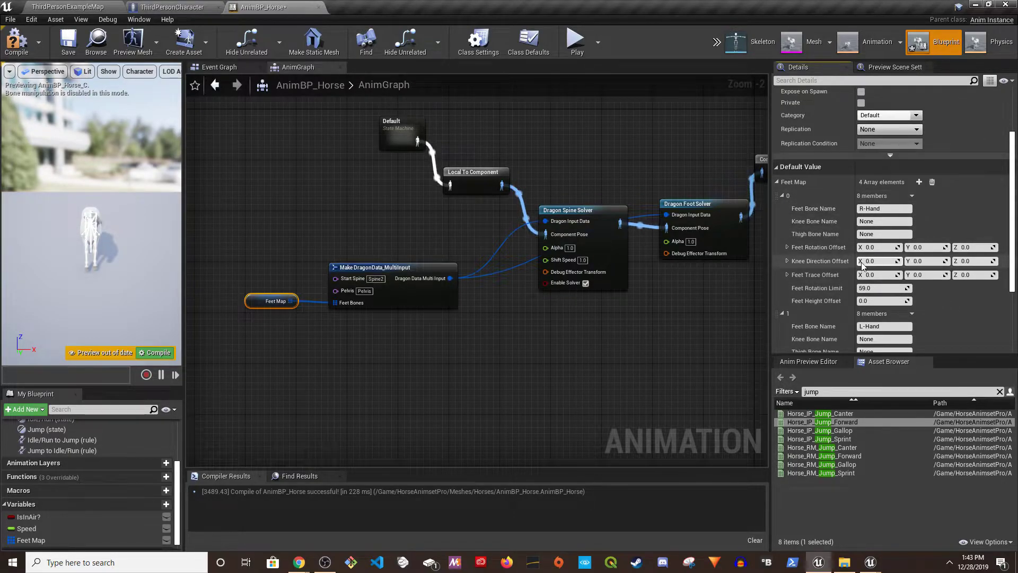
click(921, 262)
text(500)
scroll(928, 289, down, 2)
click(924, 345)
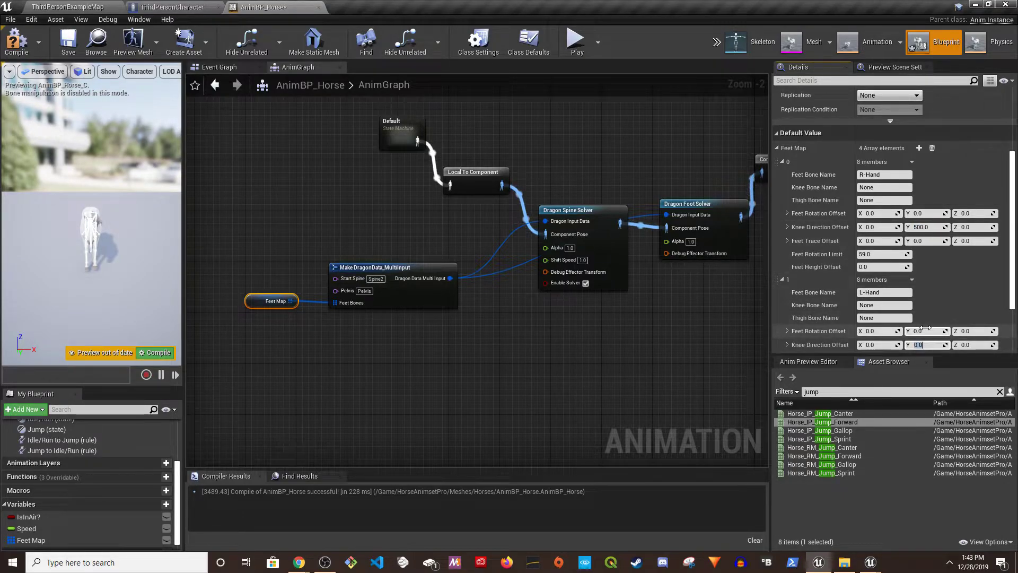
scroll(929, 327, down, 2)
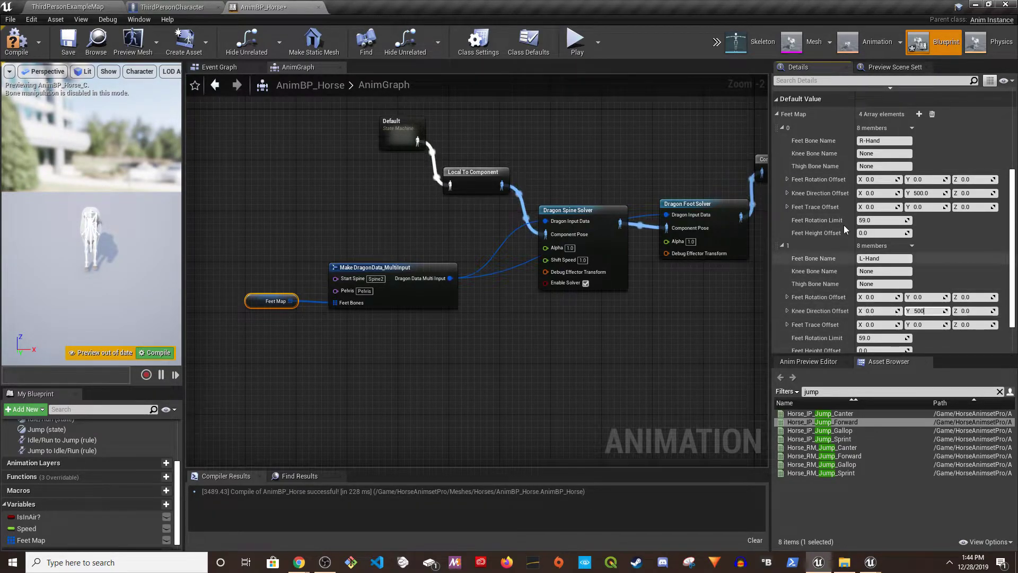
scroll(833, 265, down, 2)
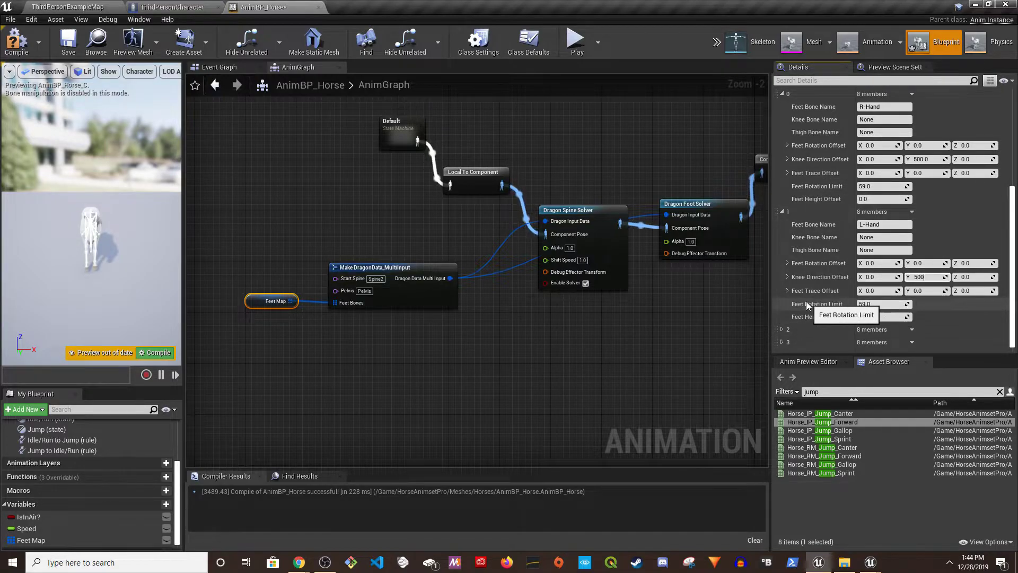
key(Return)
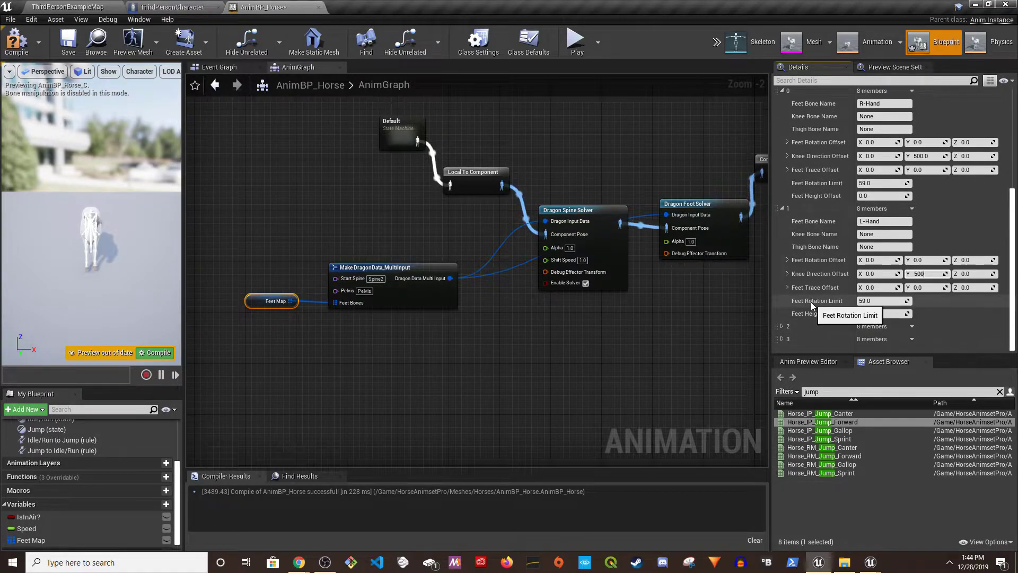
For Feet Map element 2 (R-Foot), set Knee Direction Offset Y to -500 and Feet Rotation Limit to 25
click(781, 329)
scroll(803, 295, down, 6)
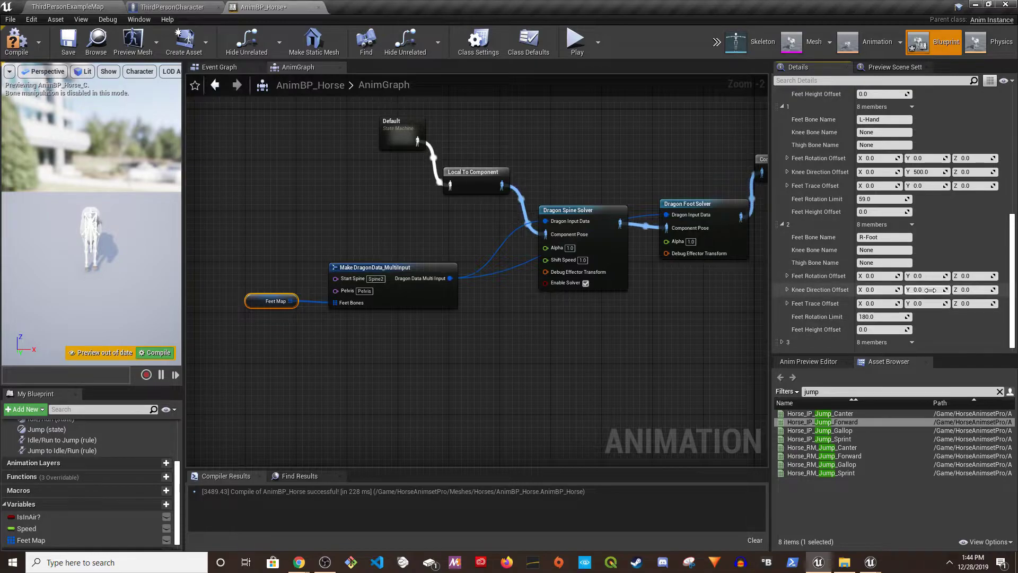
text(-5)
key(Return)
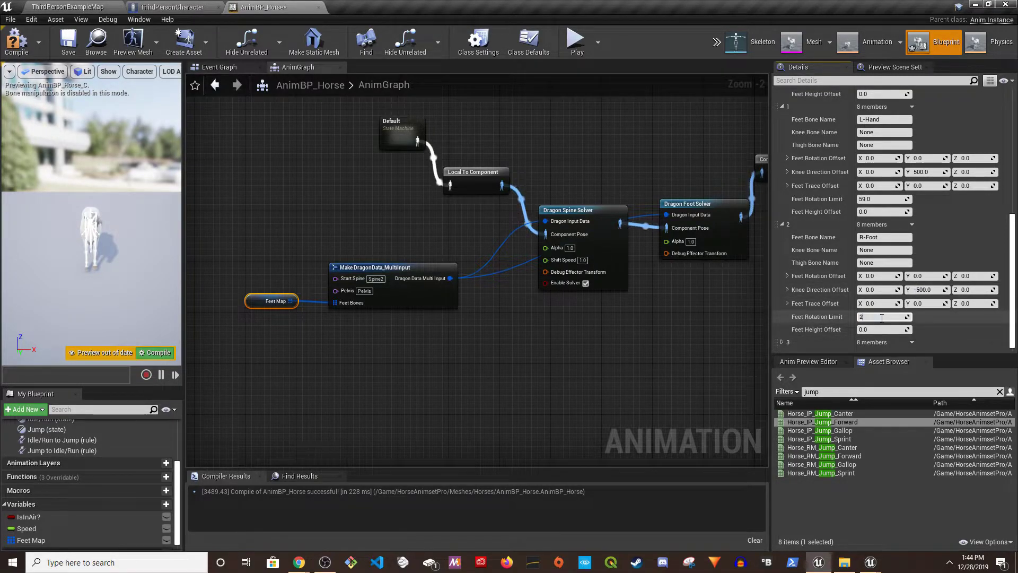
click(882, 317)
text(25)
For Feet Map element 3 (L-Foot), set Knee Direction Offset Y to -500 and Feet Rotation Limit to 25, and compile the blueprint
scroll(796, 340, down, 1)
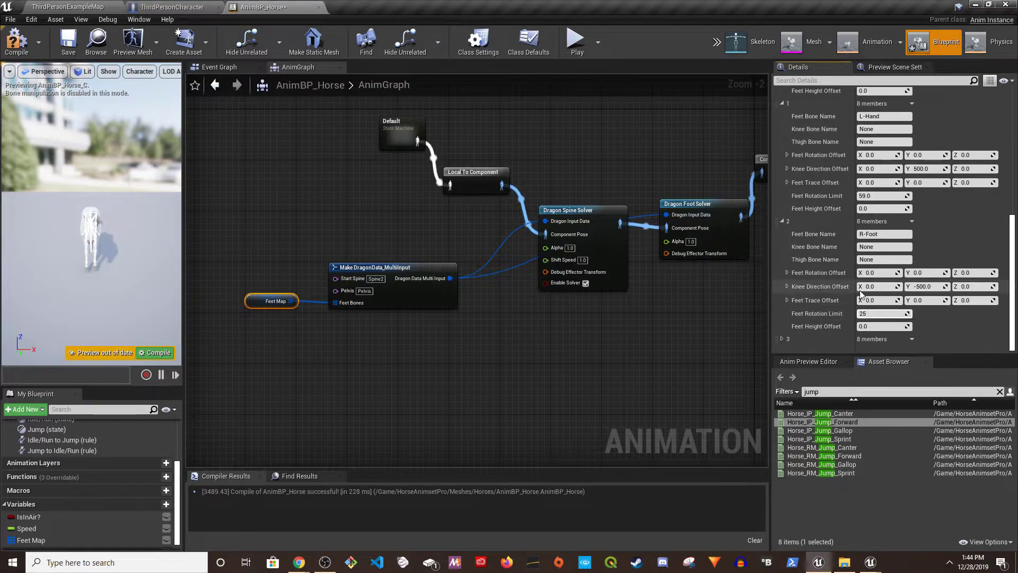
click(782, 339)
scroll(849, 318, down, 3)
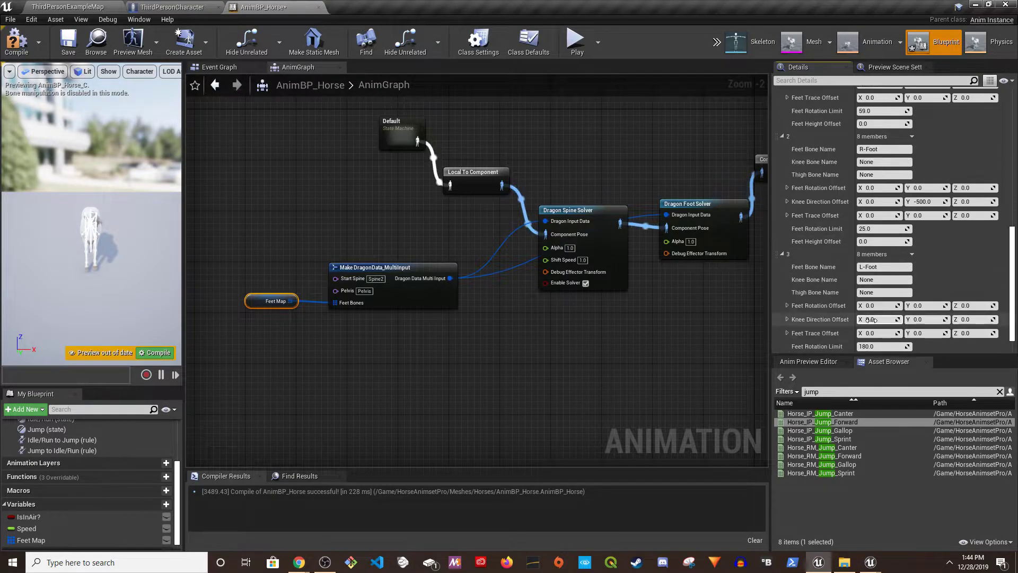
click(932, 318)
text(-500)
click(882, 346)
text(25)
key(Return)
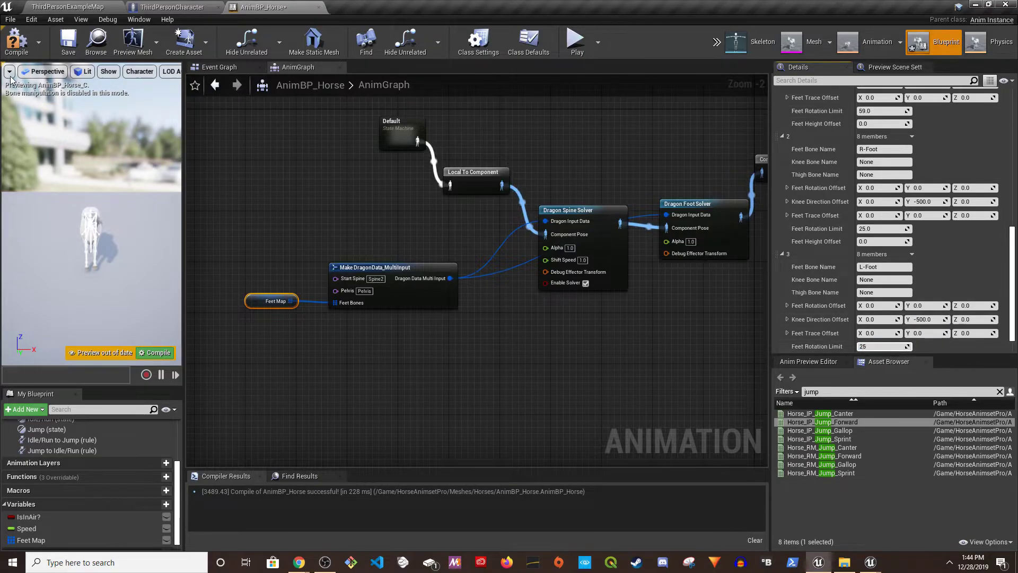
click(21, 46)
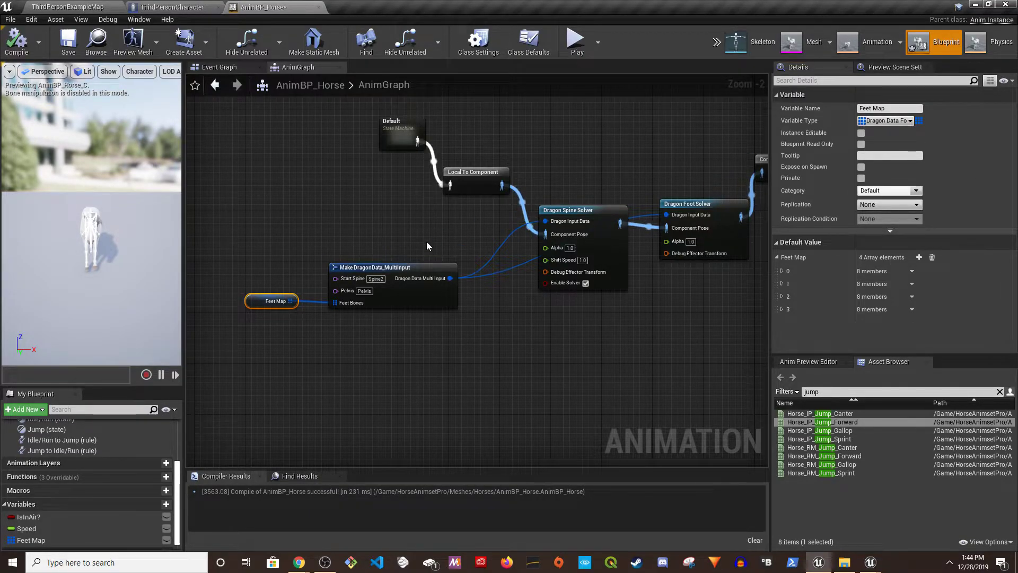
Set the Dragon Spine Solver's Alpha to 0.9
right_drag(551, 304, 402, 333)
scroll(402, 332, up, 2)
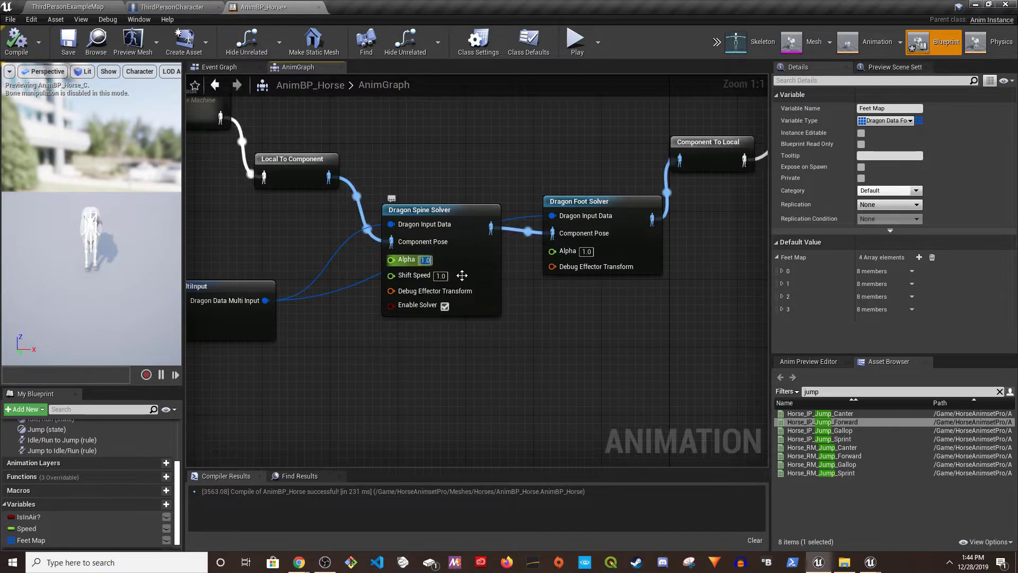
text(0.9)
key(Return)
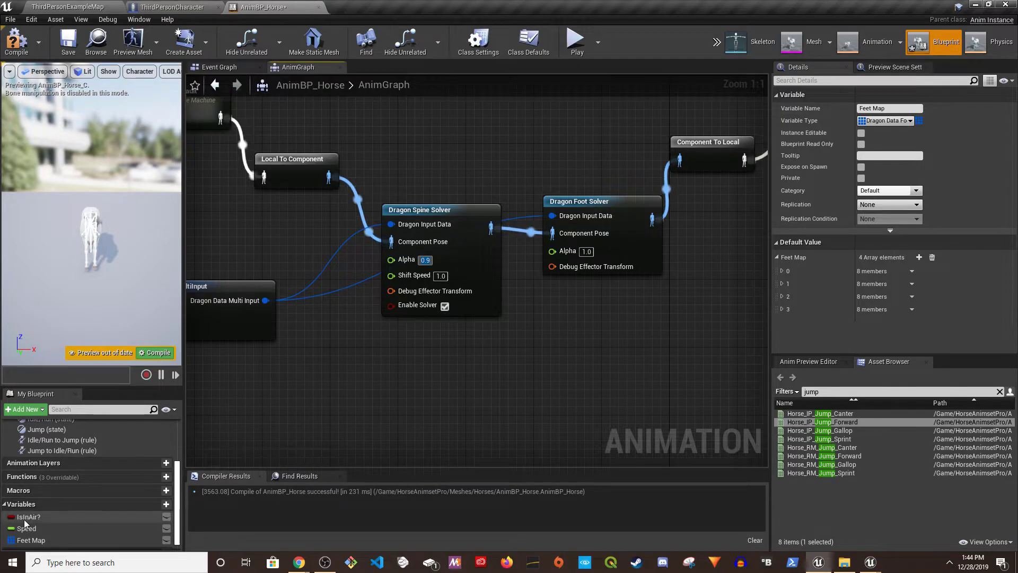
Add a Speed getter below the Dragon Spine Solver and feed it into a float greater-than comparison against 0.0
drag(23, 529, 463, 369)
click(409, 372)
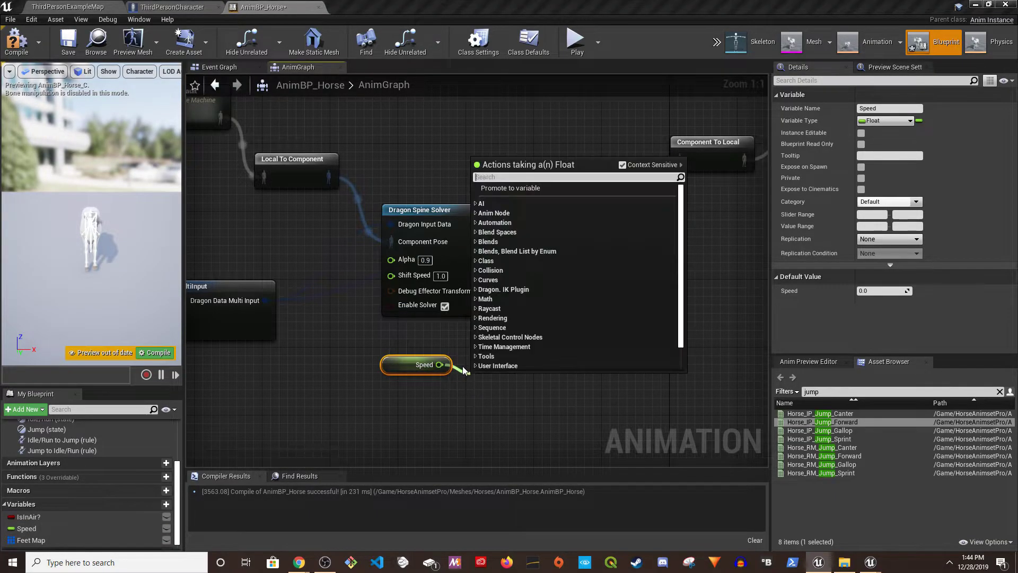
text(>)
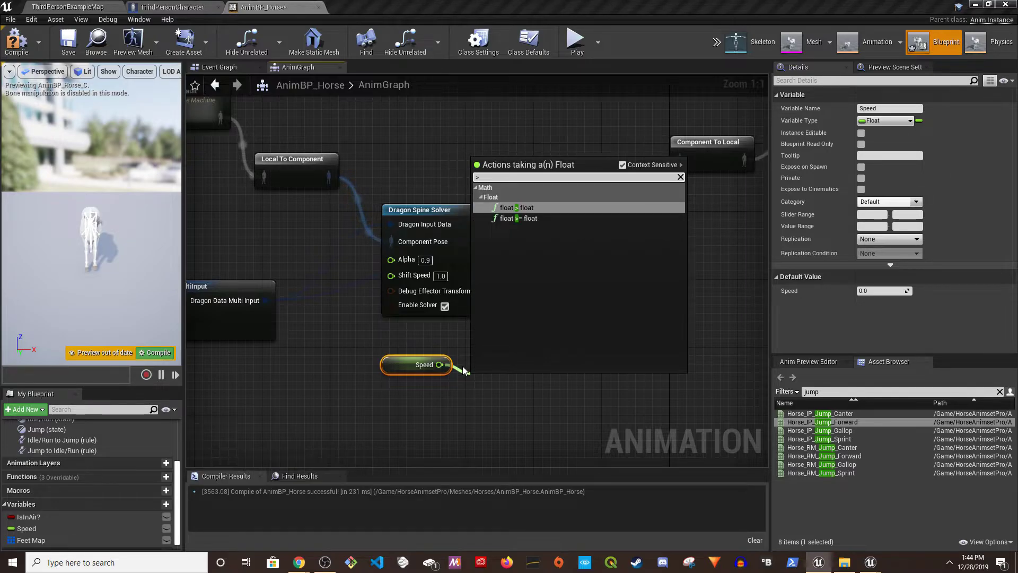
key(Return)
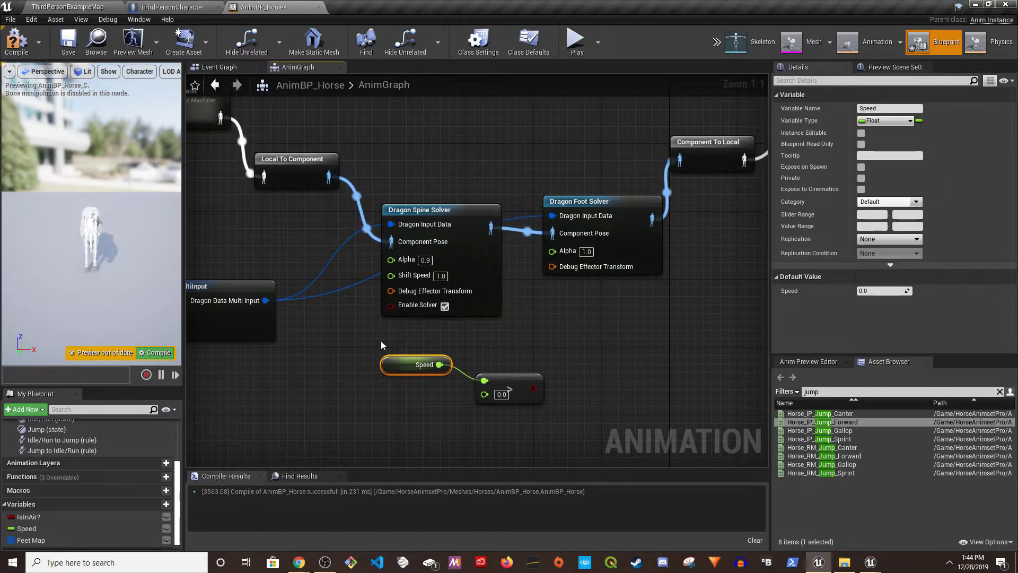
drag(506, 382, 497, 366)
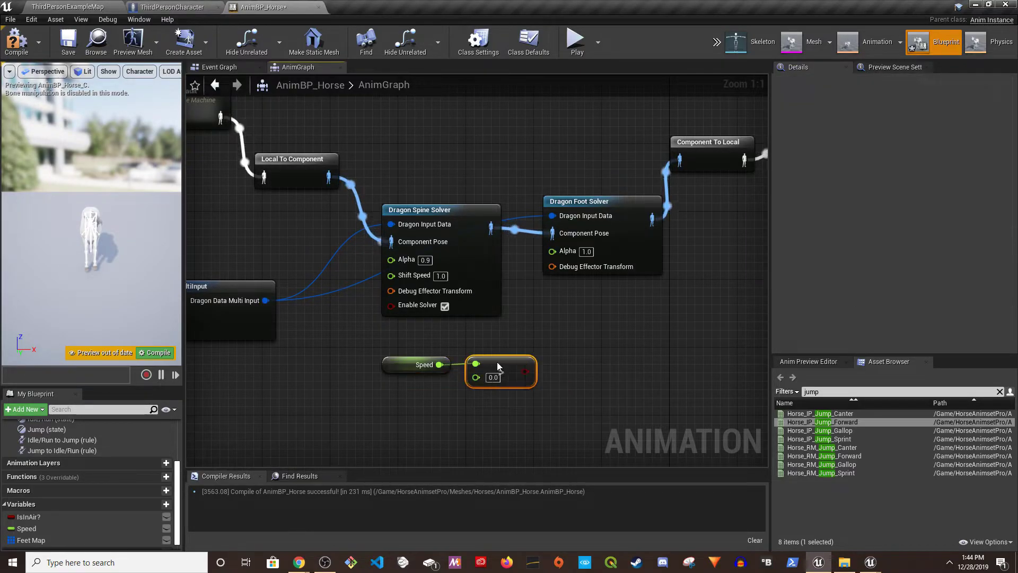
Add a Select node beside the speed comparison, below the Dragon Foot Solver
right_click(599, 366)
text(select)
key(Return)
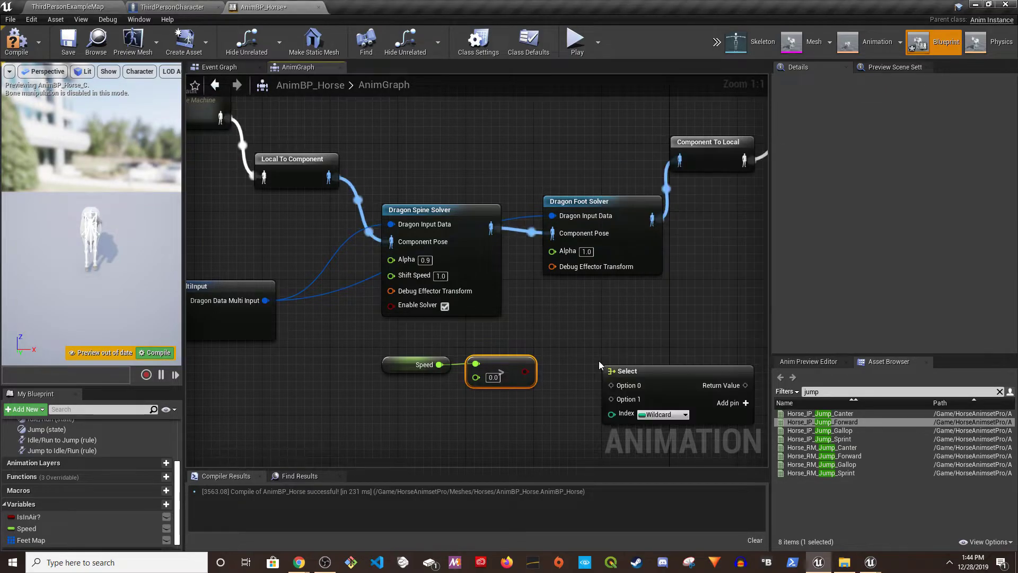
drag(645, 375, 627, 350)
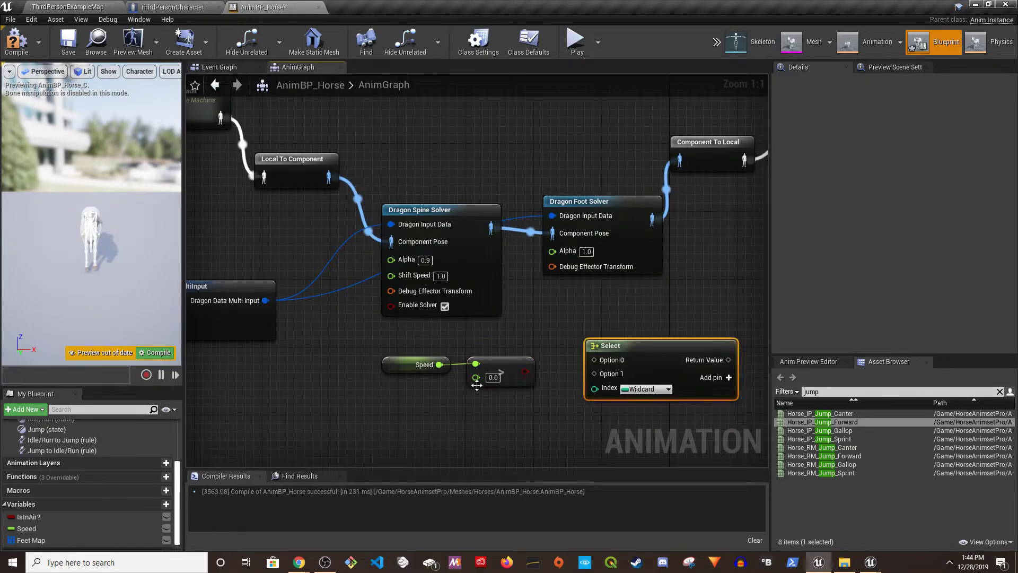
Set the Select node's Option 0 to 0.5 and Option 1 to 1.0, leaving both options without a Speed connection
drag(439, 364, 599, 374)
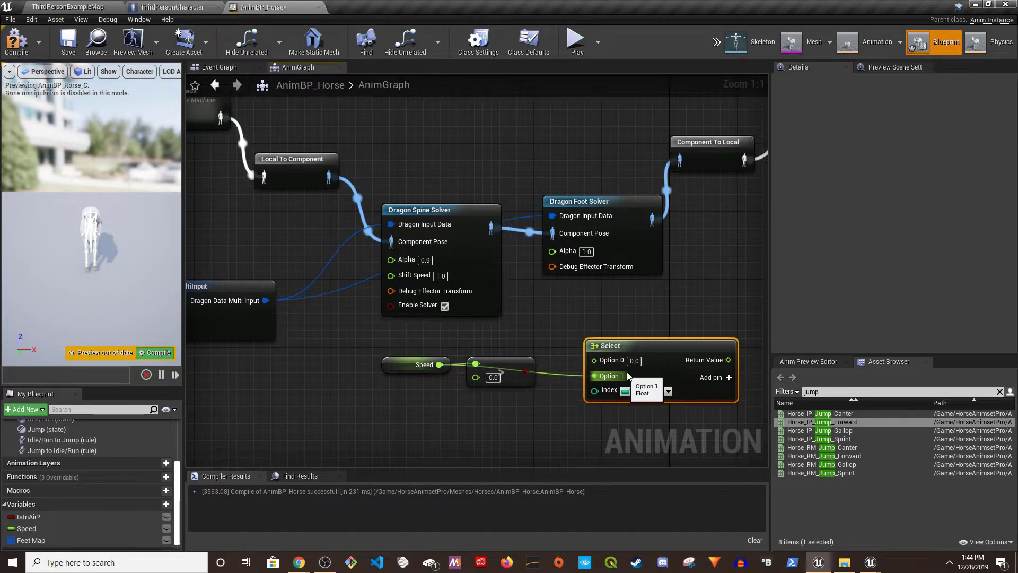
click(635, 360)
text(0.5)
key(Return)
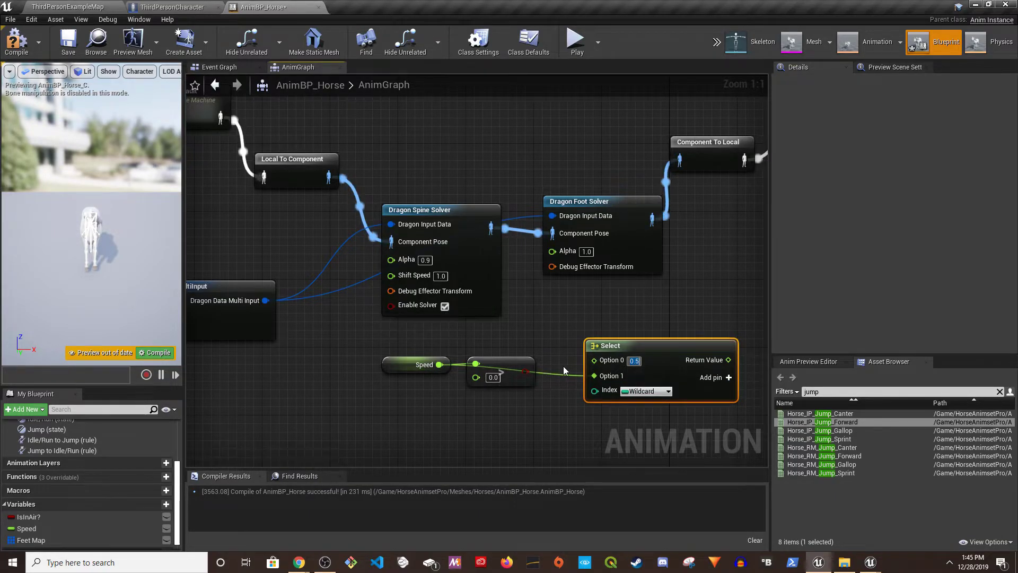
ctrl+drag(618, 376, 569, 381)
click(516, 399)
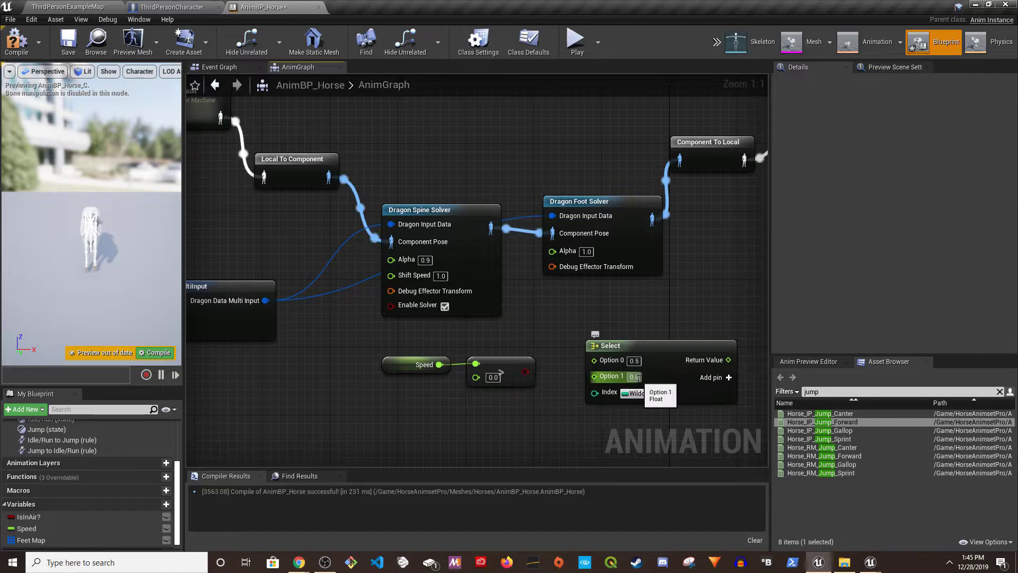
click(634, 377)
text(1)
key(Return)
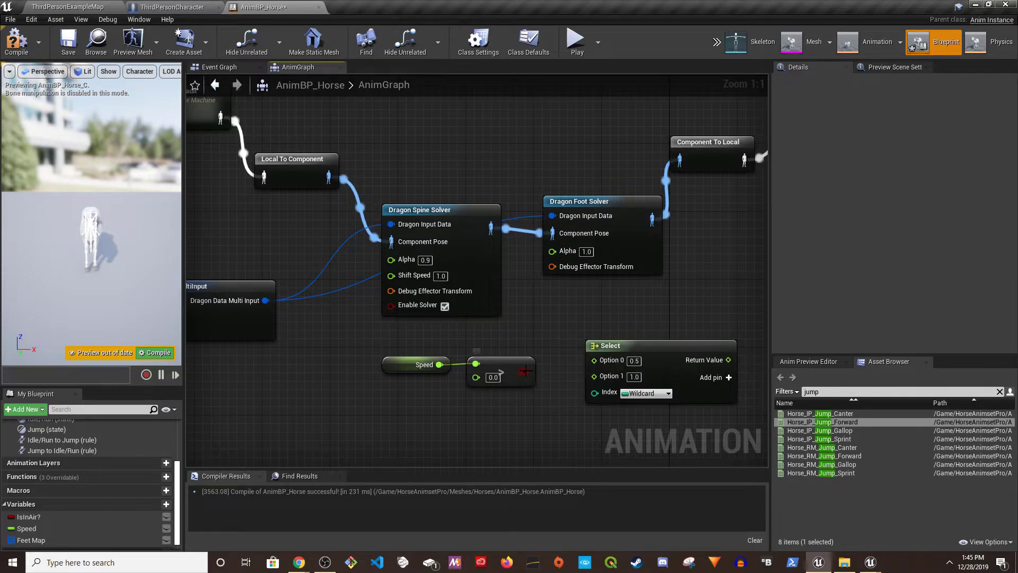
Drive the Dragon Foot Solver's Alpha from the Select node, indexed by the speed comparison, with False set to 1.0 and True to 0.5
drag(526, 371, 594, 393)
drag(674, 348, 552, 250)
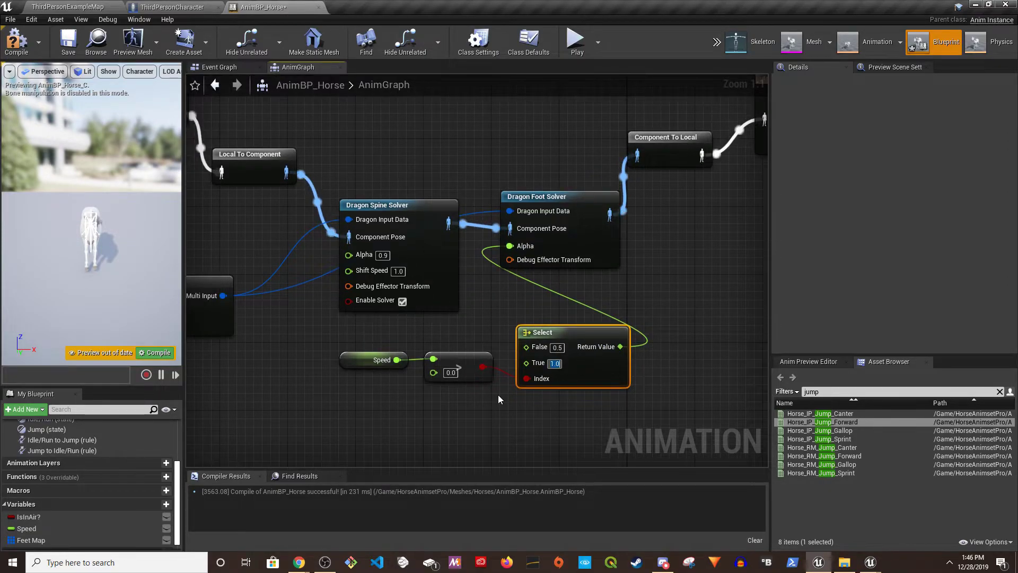
text(.5)
key(Tab)
text(1)
click(678, 294)
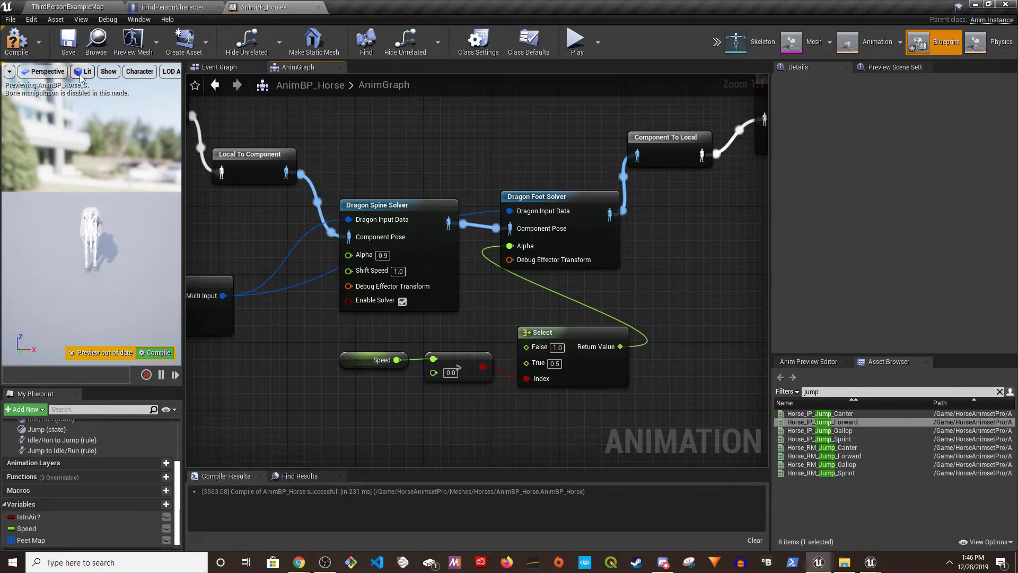
Compile and save the horse's animation blueprint
click(16, 40)
right_drag(304, 392, 370, 386)
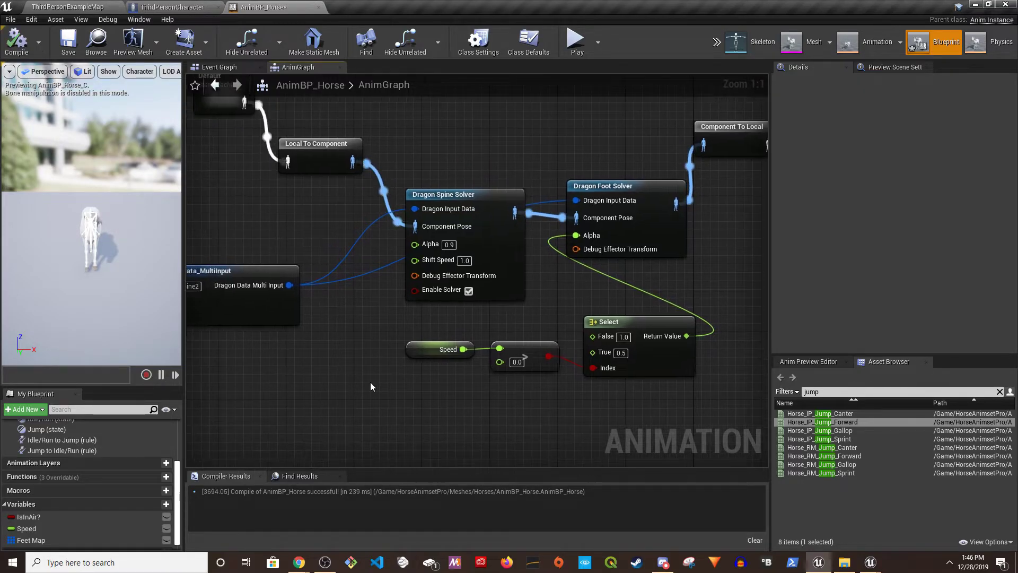
scroll(350, 352, down, 1)
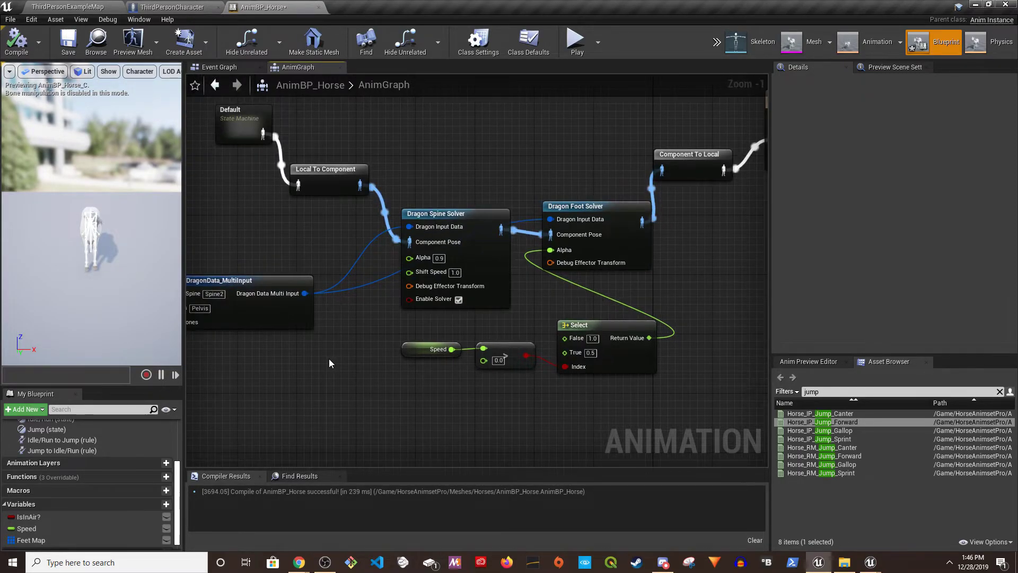
scroll(329, 360, down, 1)
right_drag(330, 359, 415, 368)
click(68, 40)
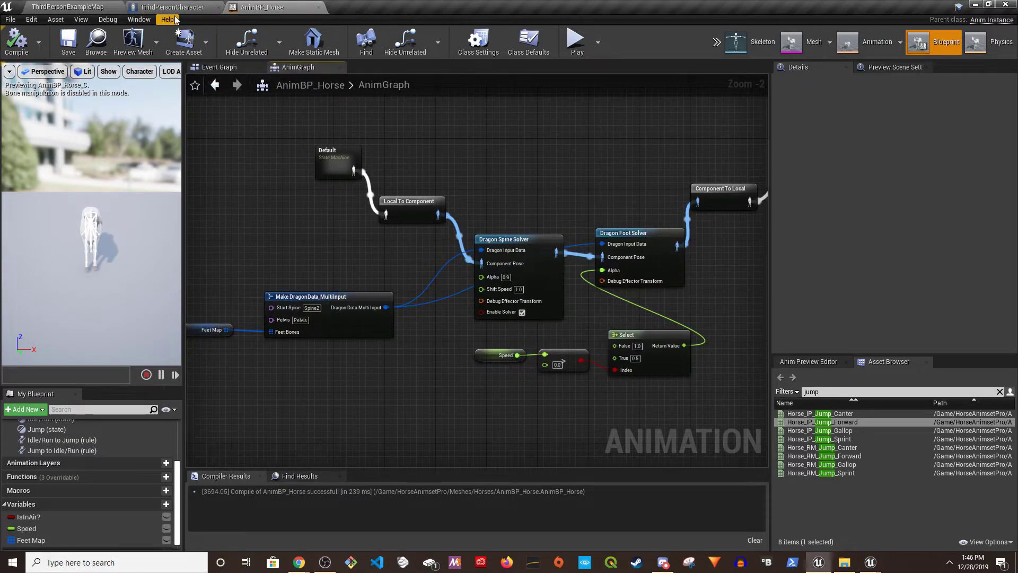
Play the ThirdPersonExampleMap level full screen and walk the horse over the hills to examine how its feet and body follow the slopes
click(68, 7)
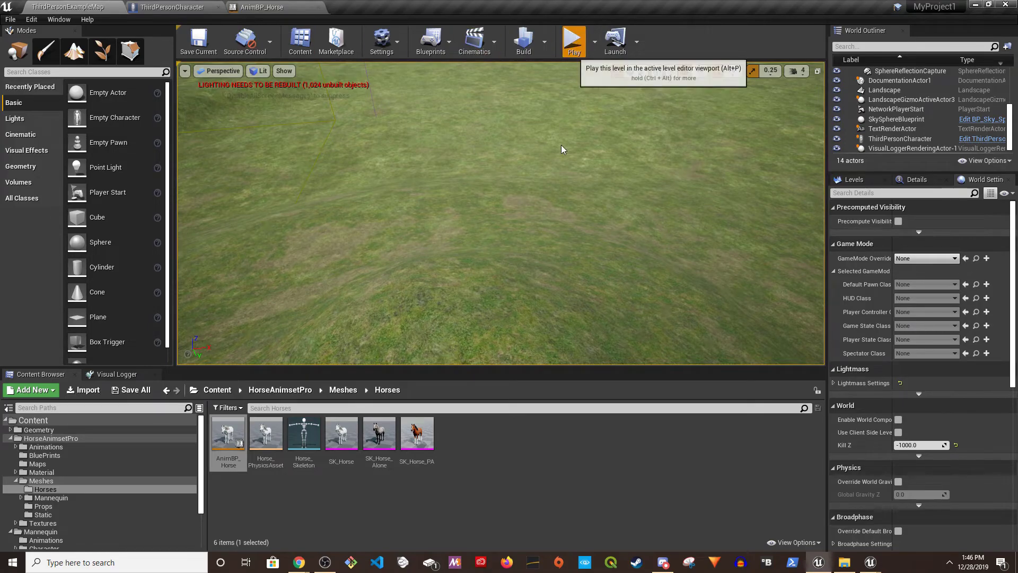
key(F11)
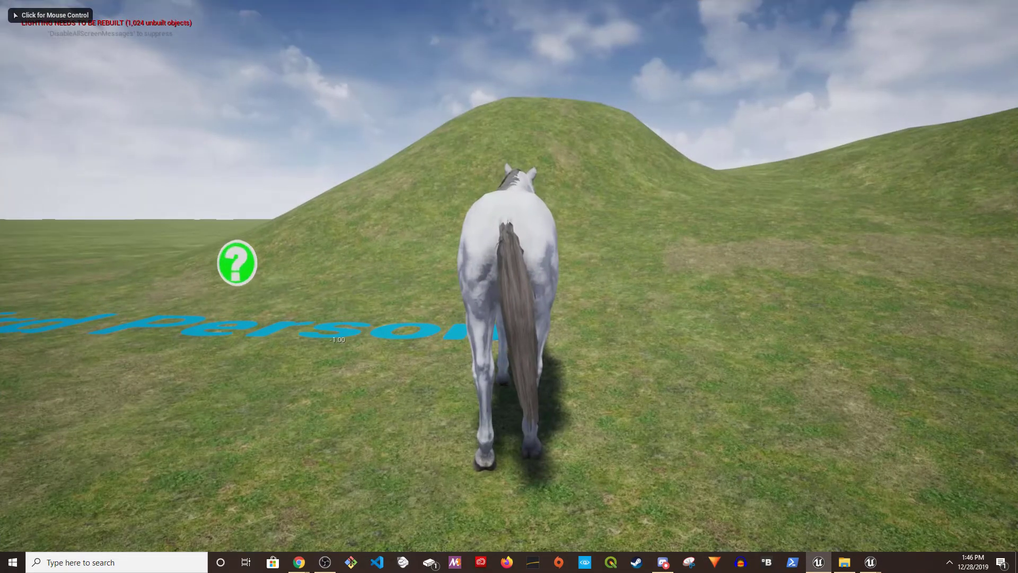
click(509, 286)
key(w)
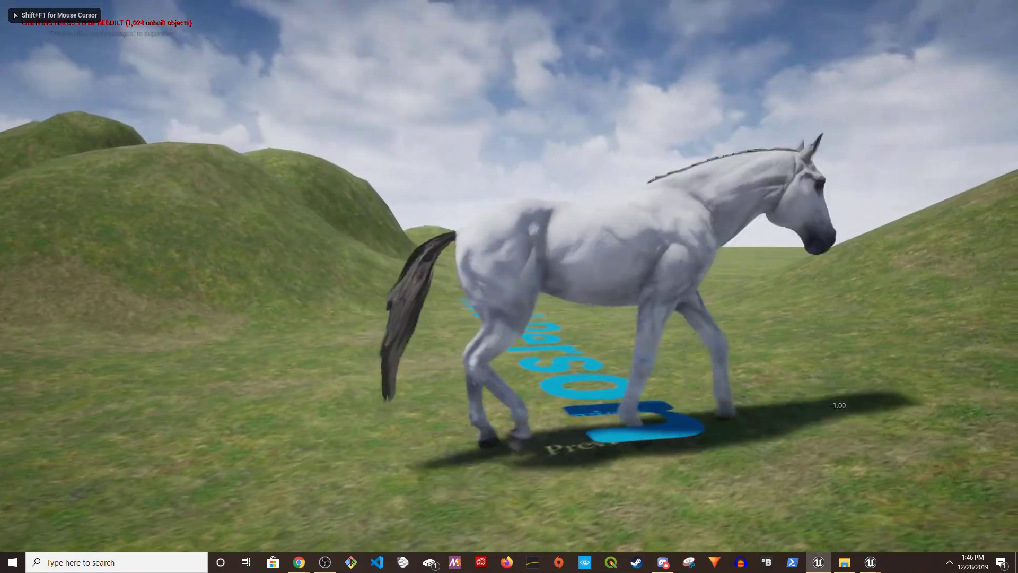
key(w)
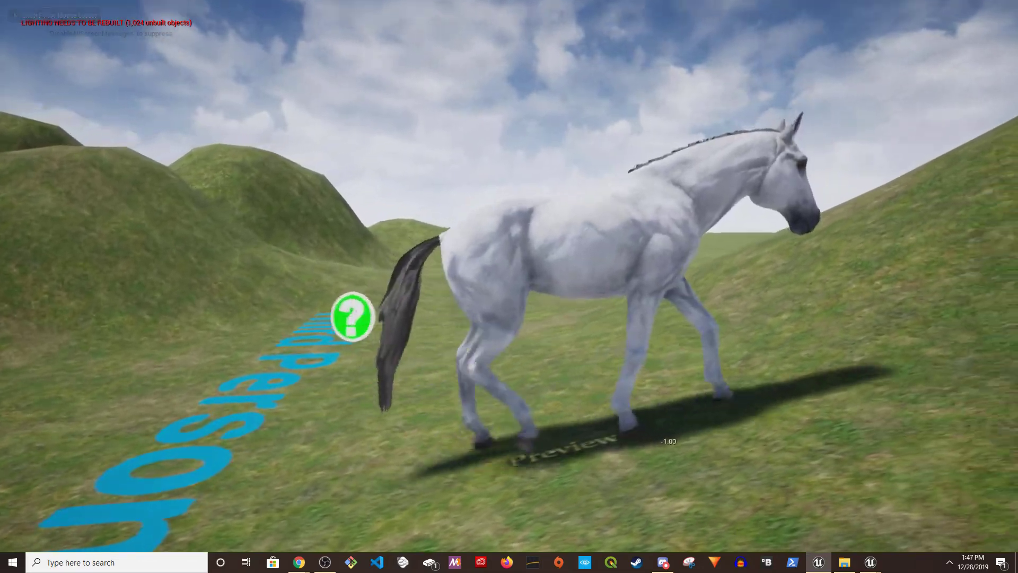
key(w)
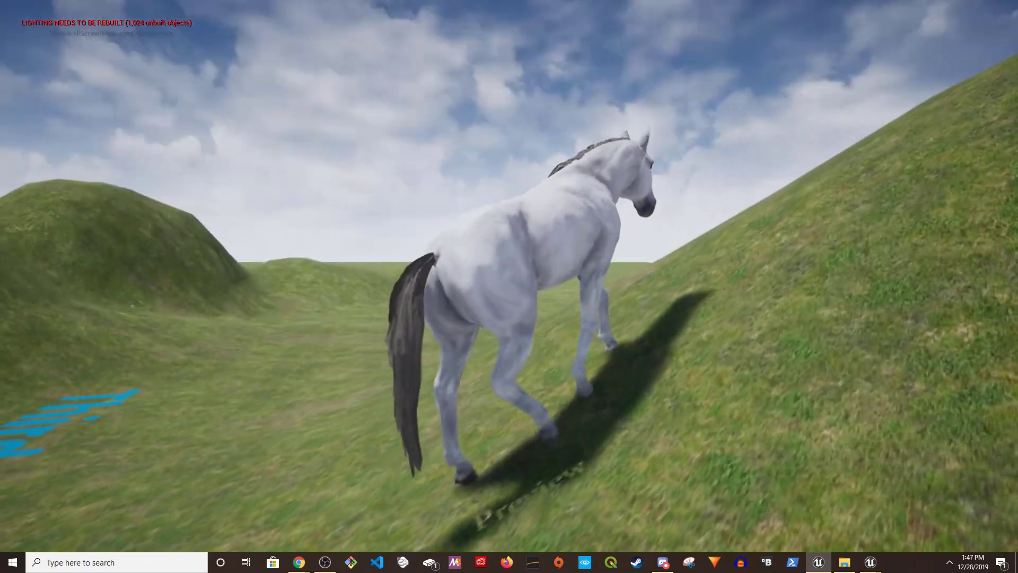
key(w)
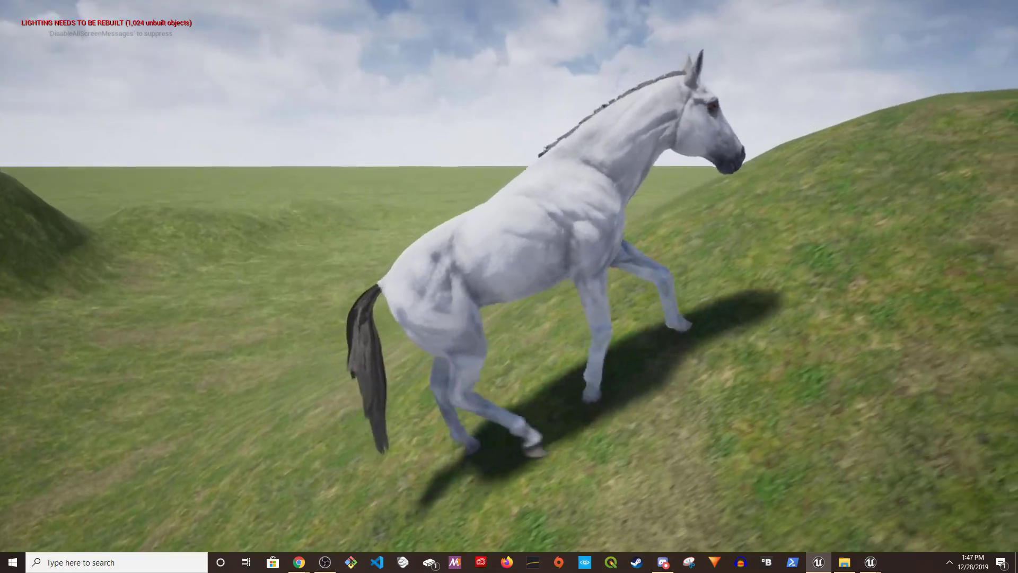
key(w)
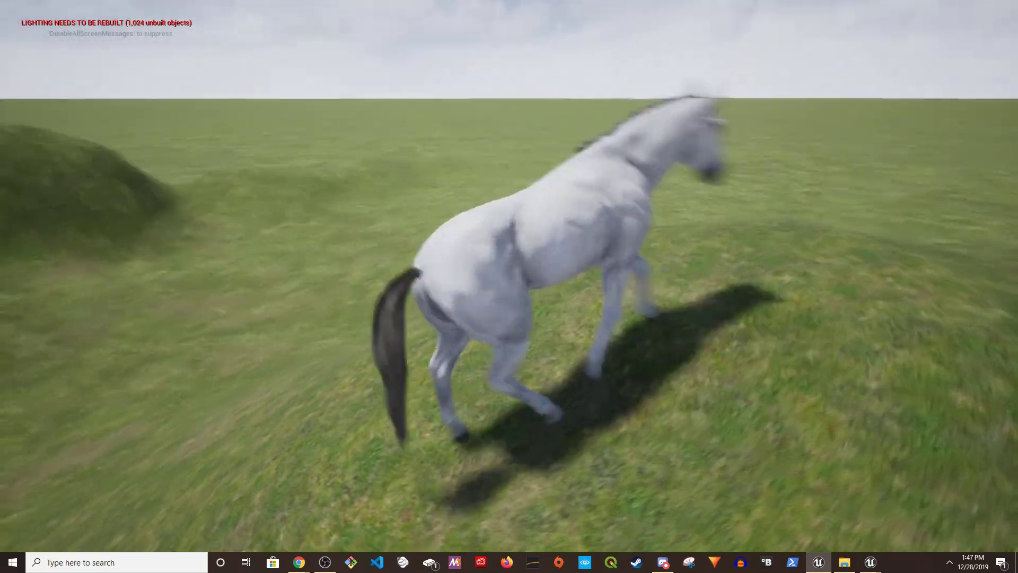
key(w)
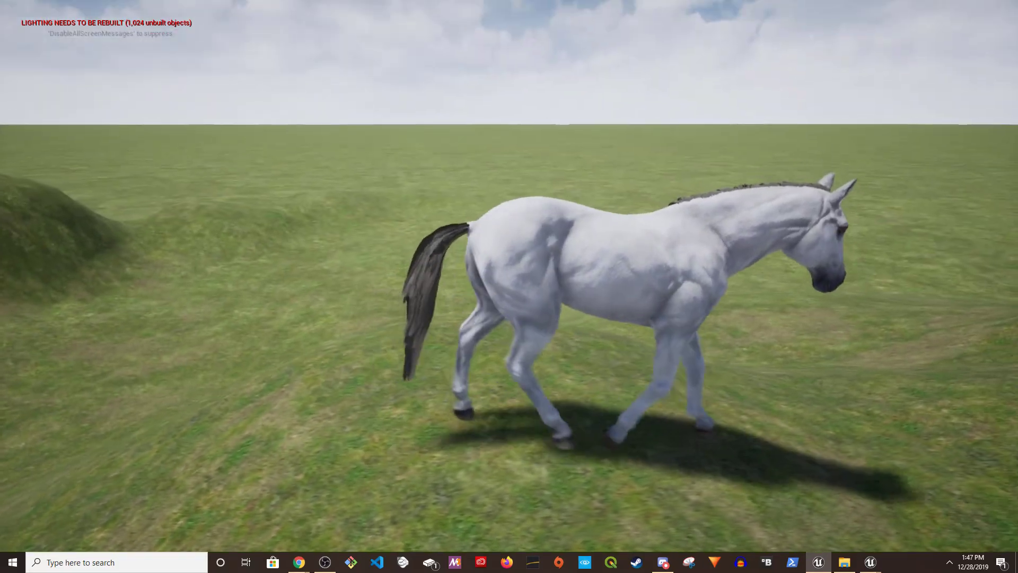
key(w)
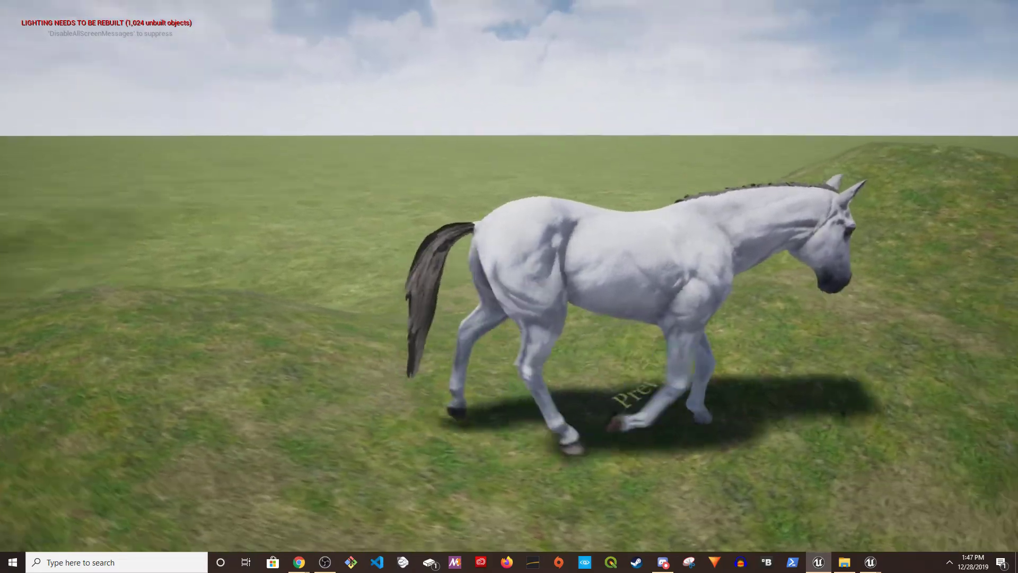